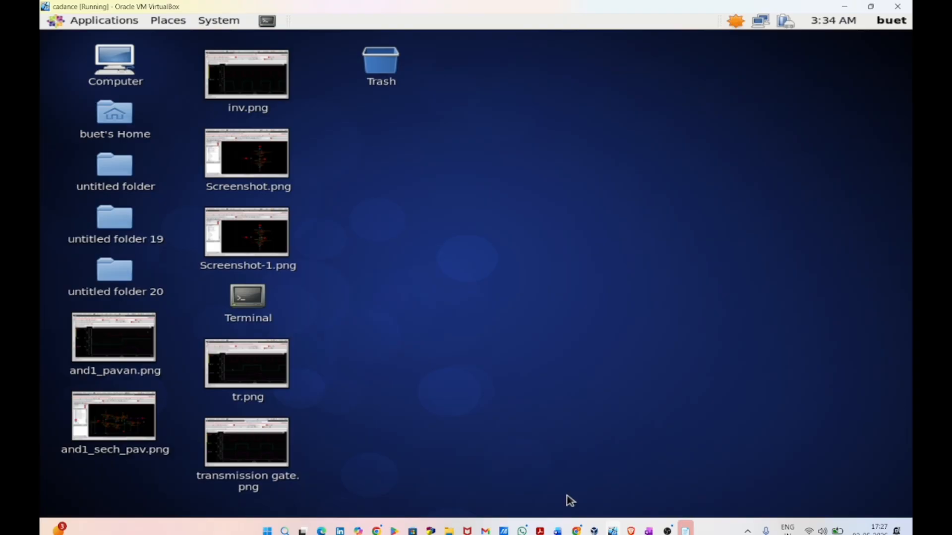
Step: Switch to the blank OneNote page and handwrite the underlined title "CMOS VLSI - OR Gate" in red
mouse_move(653, 530)
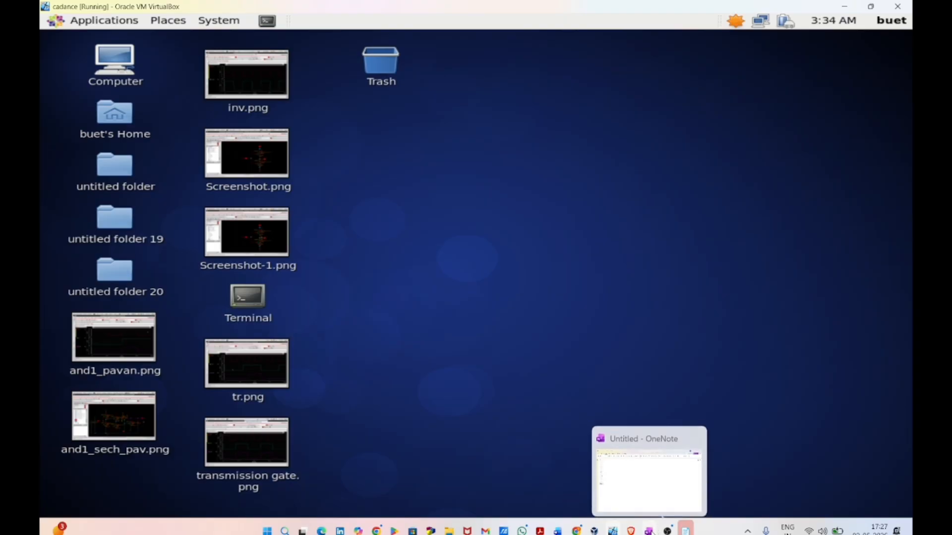
click(647, 492)
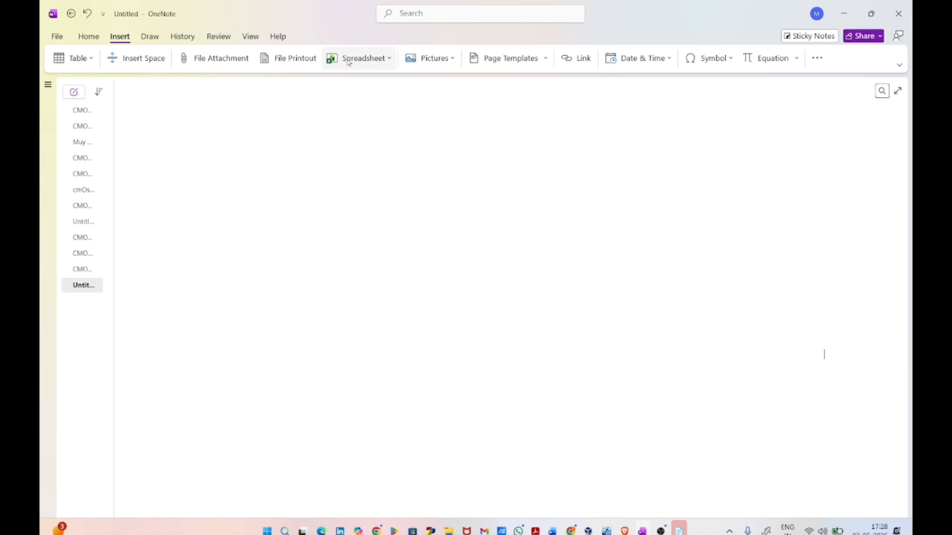
mouse_move(344, 95)
mouse_down()
mouse_move(344, 104)
mouse_move(369, 106)
mouse_up()
mouse_move(379, 92)
mouse_down()
mouse_move(384, 103)
mouse_move(378, 93)
mouse_up()
mouse_move(399, 92)
mouse_down()
mouse_move(390, 106)
mouse_move(432, 91)
mouse_up()
mouse_move(436, 91)
mouse_down()
mouse_move(448, 104)
mouse_move(474, 89)
mouse_up()
drag(468, 90, 478, 103)
mouse_move(489, 98)
mouse_down()
mouse_move(517, 103)
mouse_move(518, 91)
mouse_up()
drag(525, 89, 526, 101)
drag(524, 88, 536, 100)
mouse_move(555, 88)
mouse_down()
mouse_move(558, 107)
mouse_move(582, 99)
mouse_up()
drag(588, 94, 606, 92)
drag(579, 89, 590, 87)
drag(330, 123, 596, 110)
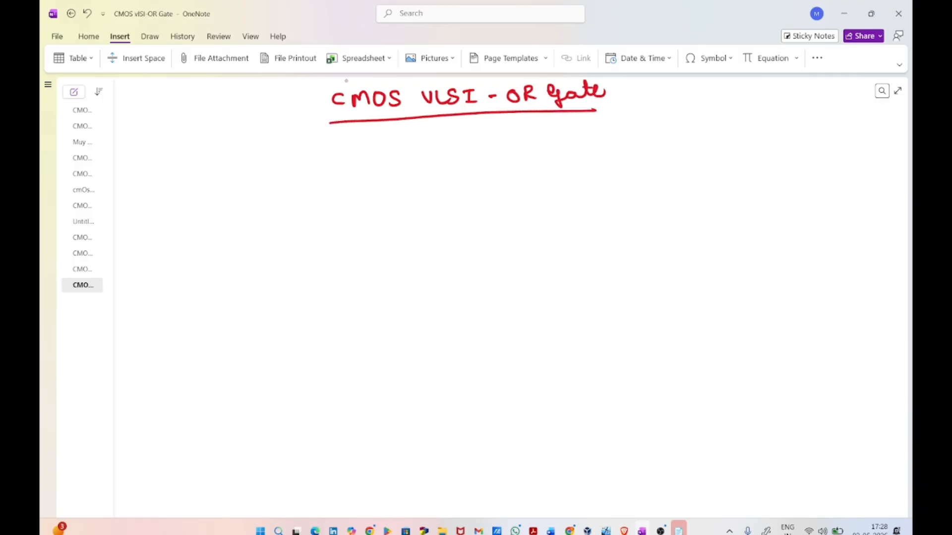
Step: Write an underlined "Symbol" heading below the title and draw a two-input OR gate symbol with an output line under it
mouse_move(171, 160)
mouse_down()
mouse_move(160, 167)
mouse_move(243, 158)
mouse_up()
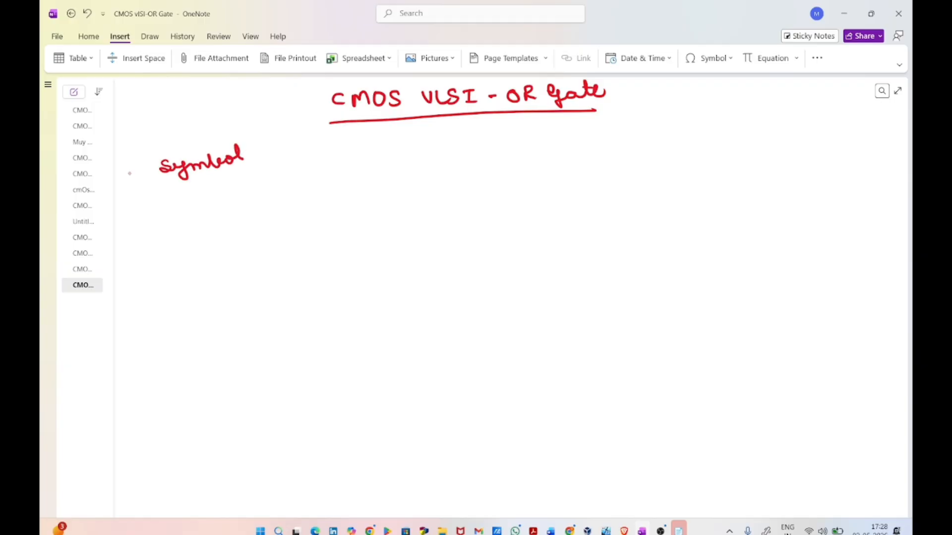
drag(153, 185, 249, 169)
drag(193, 208, 232, 202)
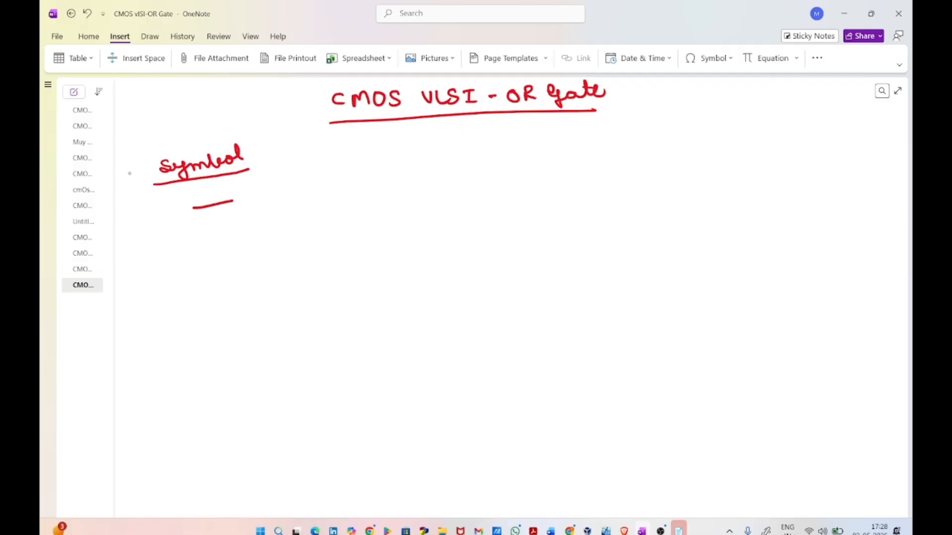
mouse_move(193, 230)
mouse_down()
mouse_move(240, 222)
mouse_move(237, 211)
mouse_move(238, 241)
mouse_up()
mouse_move(226, 194)
mouse_down()
mouse_move(247, 192)
mouse_move(285, 213)
mouse_up()
mouse_move(238, 241)
mouse_down()
mouse_move(286, 213)
mouse_move(335, 213)
mouse_move(327, 224)
mouse_up()
Step: Label the gate symbol's inputs A and B and complete its output equation as Y = A + B
drag(342, 210, 349, 208)
drag(341, 214, 350, 213)
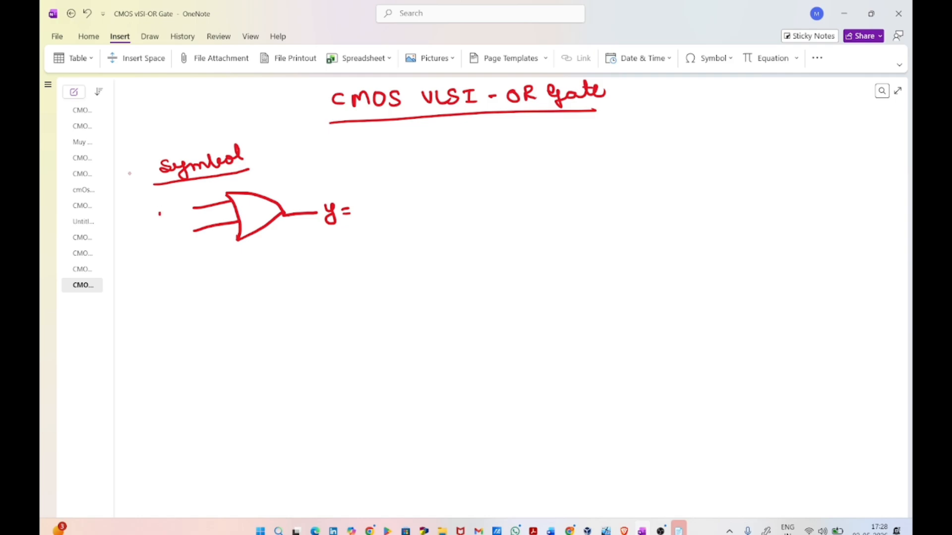
drag(159, 214, 169, 212)
mouse_move(159, 207)
mouse_down()
mouse_move(171, 203)
mouse_move(168, 240)
mouse_up()
mouse_move(354, 222)
mouse_down()
mouse_move(386, 206)
mouse_move(376, 218)
mouse_up()
drag(389, 197, 384, 214)
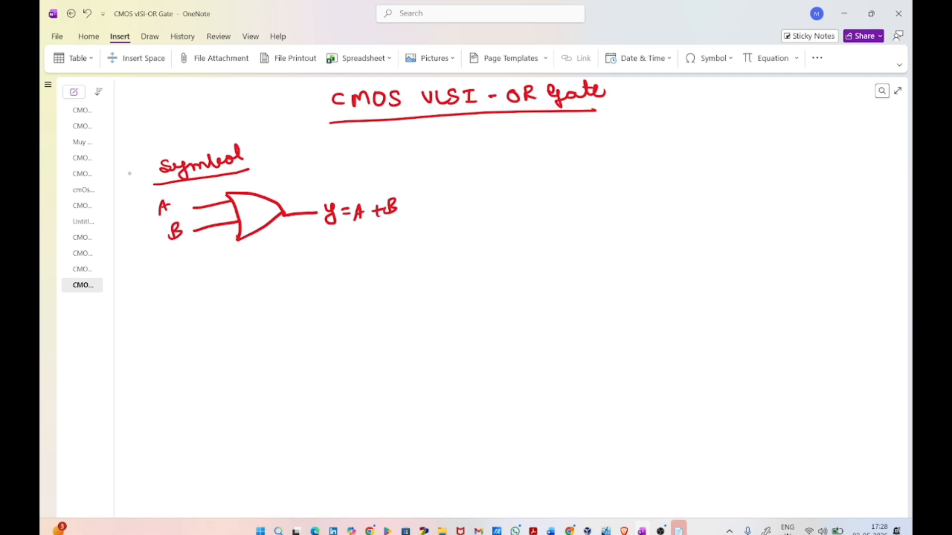
Step: Write an underlined "Truth Table" heading to the right of the gate symbol
mouse_move(633, 146)
mouse_down()
mouse_move(650, 143)
mouse_move(641, 160)
mouse_up()
drag(649, 154, 677, 158)
mouse_move(680, 144)
mouse_down()
mouse_move(693, 157)
mouse_move(681, 149)
mouse_up()
mouse_move(703, 143)
mouse_down()
mouse_move(722, 140)
mouse_move(714, 153)
mouse_up()
drag(717, 148, 756, 144)
drag(630, 173, 756, 162)
Step: Draw the truth table's three columns with headers A, B and Y, vertical dividers and a top border
mouse_move(647, 213)
mouse_down()
mouse_move(654, 195)
mouse_move(659, 211)
mouse_up()
mouse_move(650, 205)
mouse_down()
mouse_move(682, 217)
mouse_move(687, 308)
mouse_up()
mouse_move(699, 190)
mouse_down()
mouse_move(699, 207)
mouse_move(744, 284)
mouse_move(743, 306)
mouse_up()
drag(755, 194, 766, 195)
mouse_move(766, 196)
mouse_down()
mouse_move(756, 219)
mouse_move(780, 187)
mouse_move(790, 289)
mouse_up()
drag(628, 194, 646, 318)
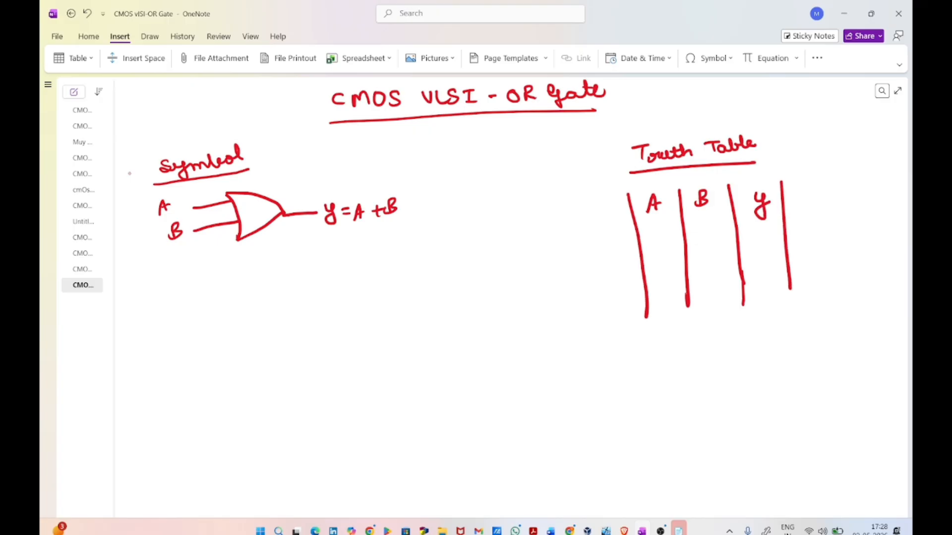
drag(627, 194, 782, 181)
Step: Underline the table header row and write the input combinations 0 0, 0 1, 1 0 and 1 1 under A and B
mouse_move(638, 231)
mouse_down()
mouse_move(782, 218)
mouse_move(660, 240)
mouse_move(712, 240)
mouse_move(697, 239)
mouse_up()
click(659, 276)
drag(664, 271, 716, 283)
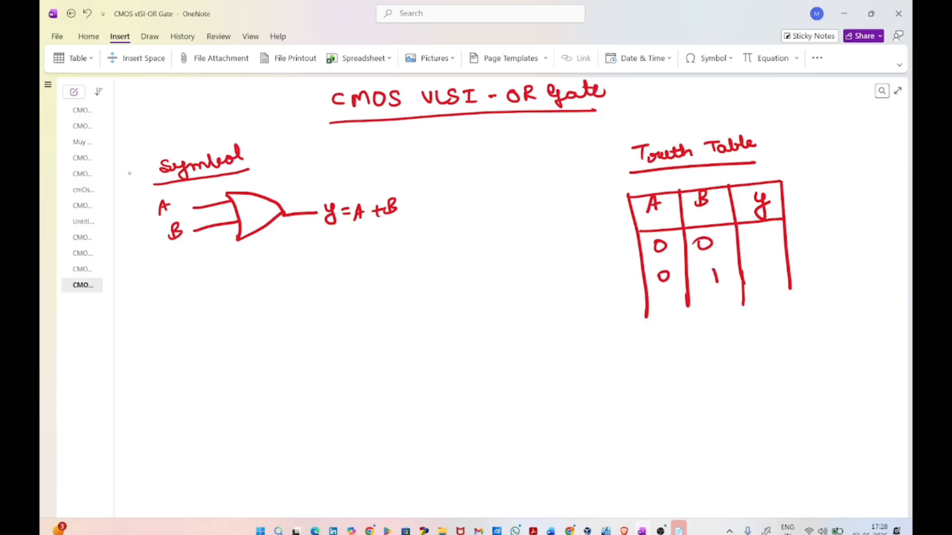
drag(666, 312, 670, 329)
drag(725, 309, 723, 310)
drag(669, 346, 673, 363)
drag(727, 340, 730, 354)
Step: Extend the truth table's four vertical lines down past the last input row
drag(646, 314, 655, 374)
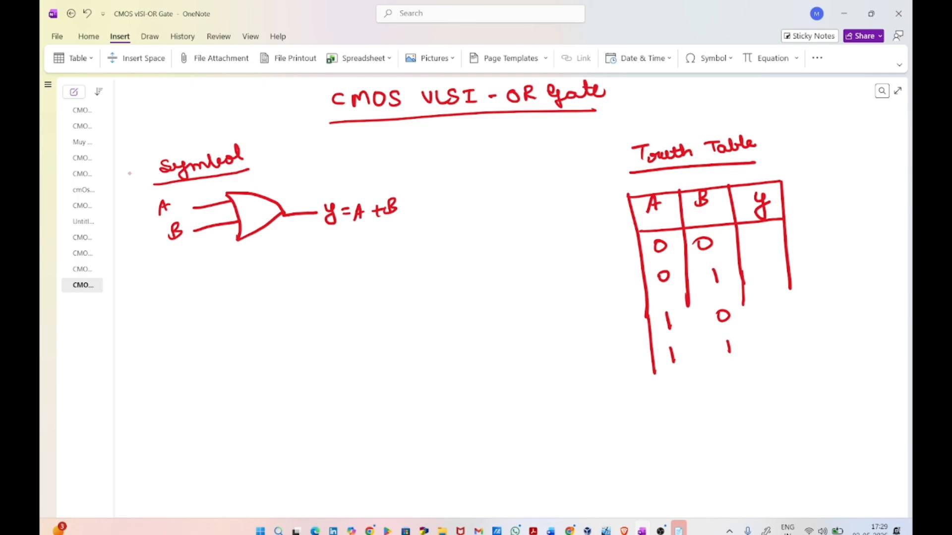
drag(687, 307, 689, 372)
drag(743, 306, 751, 355)
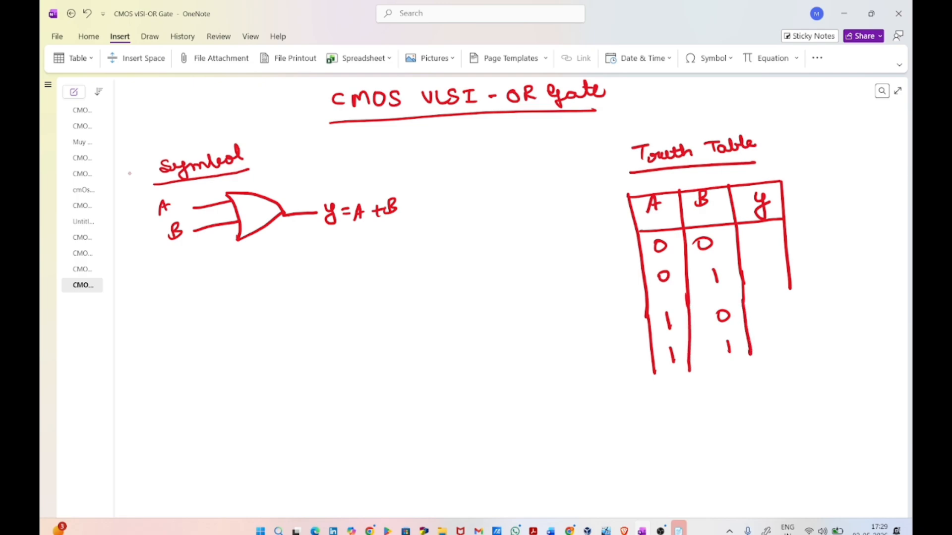
drag(790, 289, 796, 350)
Step: Draw the row lines and bottom border of the truth table and fill the Y column with 0, 1, 1, 1
drag(644, 267, 782, 253)
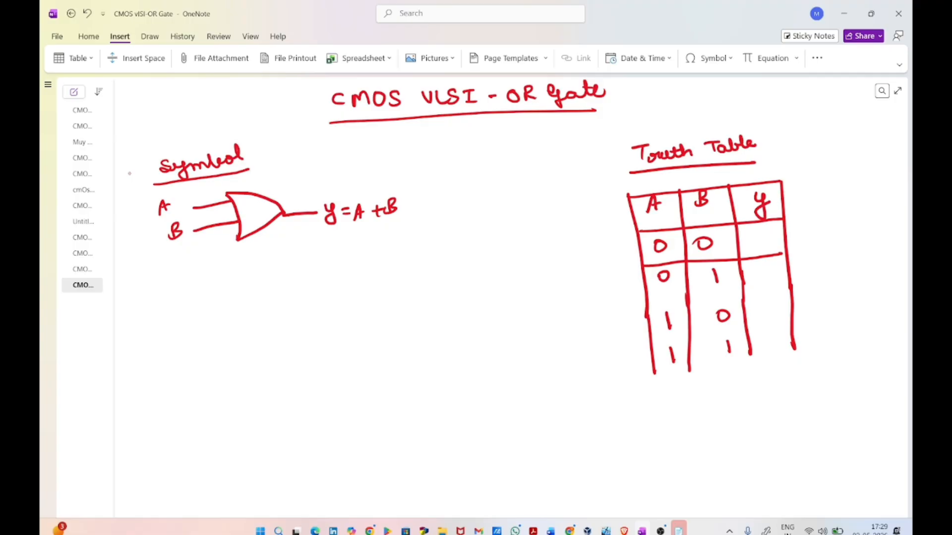
drag(757, 236, 760, 238)
mouse_move(648, 301)
mouse_down()
mouse_move(790, 287)
mouse_move(753, 281)
mouse_up()
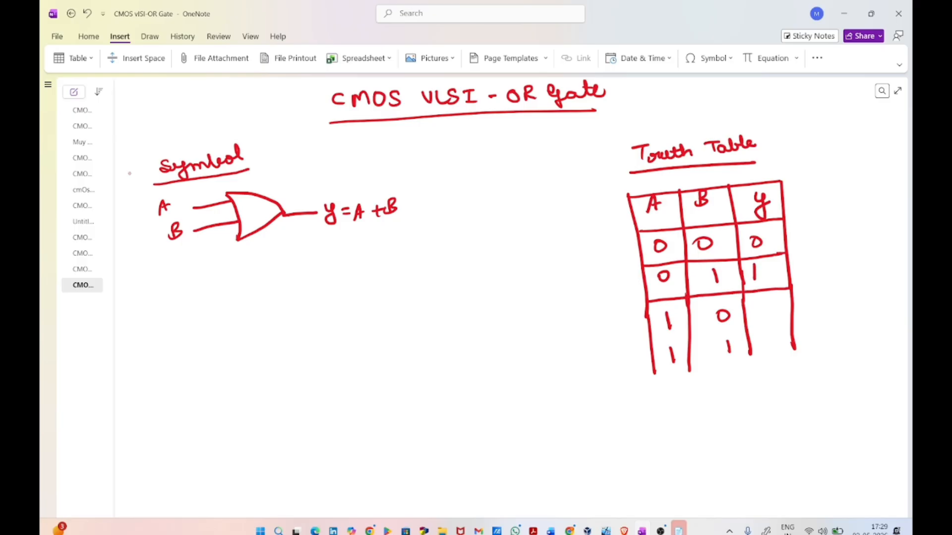
mouse_move(652, 341)
mouse_down()
mouse_move(790, 323)
mouse_move(763, 304)
mouse_move(765, 316)
mouse_up()
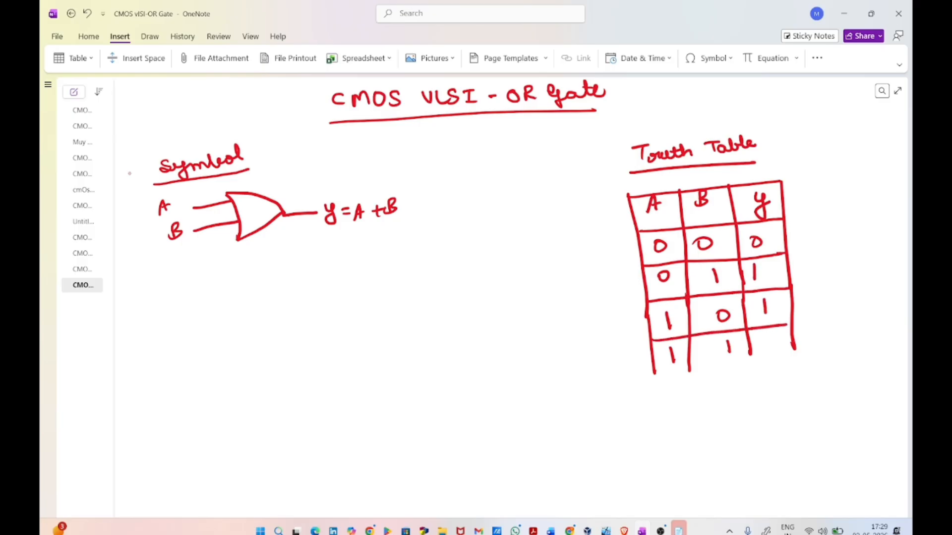
mouse_move(654, 377)
mouse_down()
mouse_move(796, 358)
mouse_move(796, 343)
mouse_move(752, 363)
mouse_move(772, 353)
mouse_up()
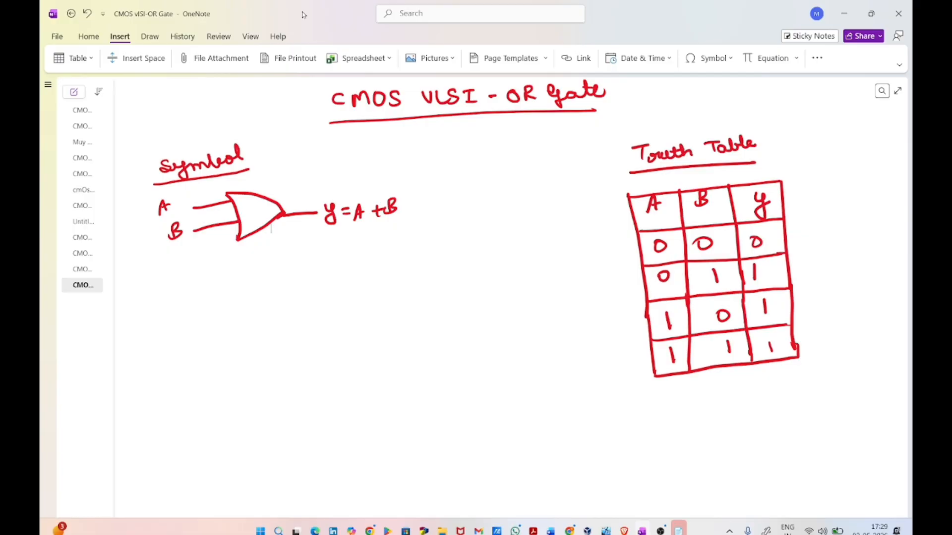
Step: With the red pen, write an underlined "Schematic Diagram" heading on a blank area below the truth table
click(150, 37)
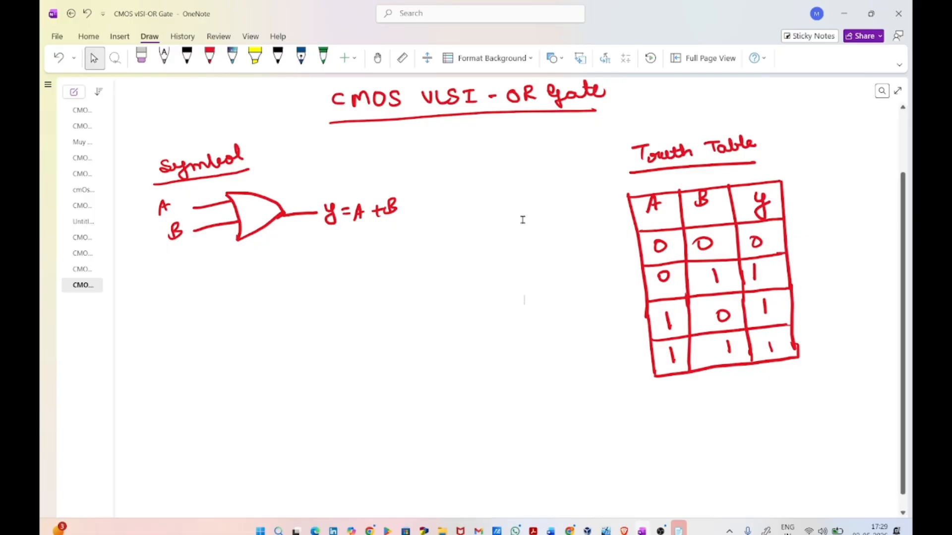
scroll(523, 218, down, 3)
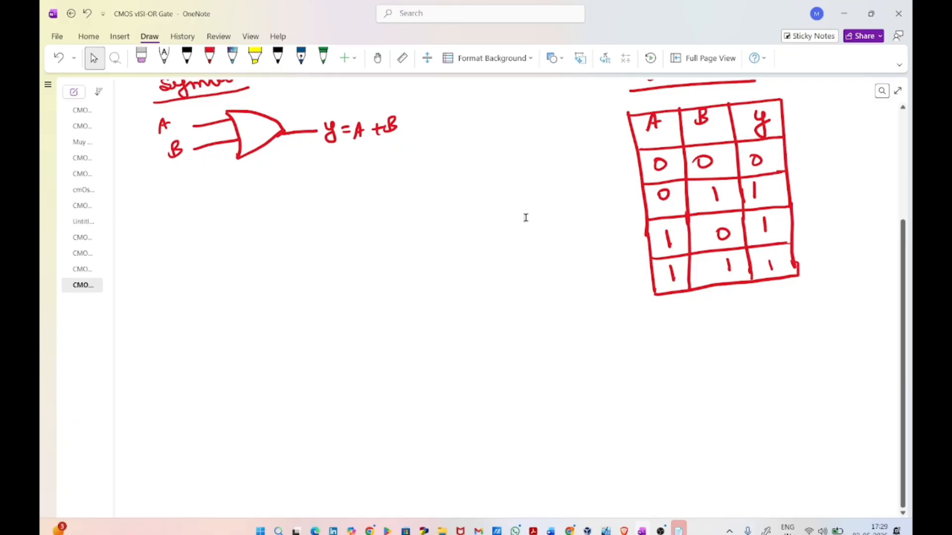
scroll(526, 218, down, 6)
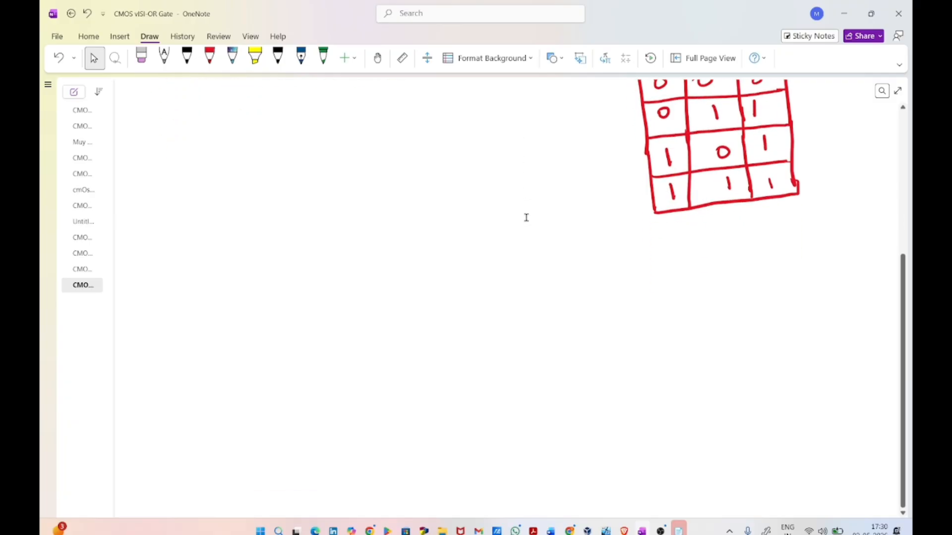
scroll(526, 218, down, 2)
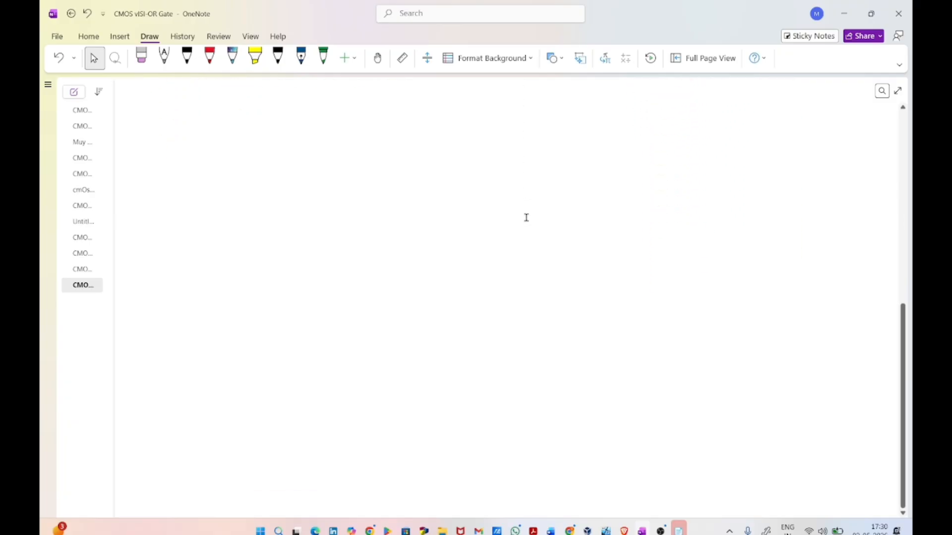
click(210, 56)
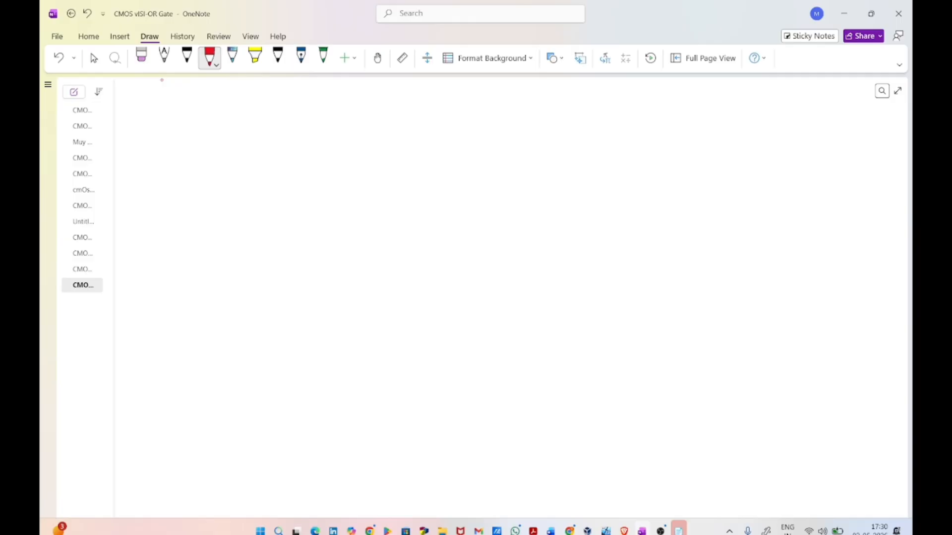
mouse_move(185, 104)
mouse_down()
mouse_move(170, 118)
mouse_move(293, 106)
mouse_move(269, 100)
mouse_move(311, 114)
mouse_move(366, 102)
mouse_move(363, 127)
mouse_move(391, 100)
mouse_move(426, 105)
mouse_up()
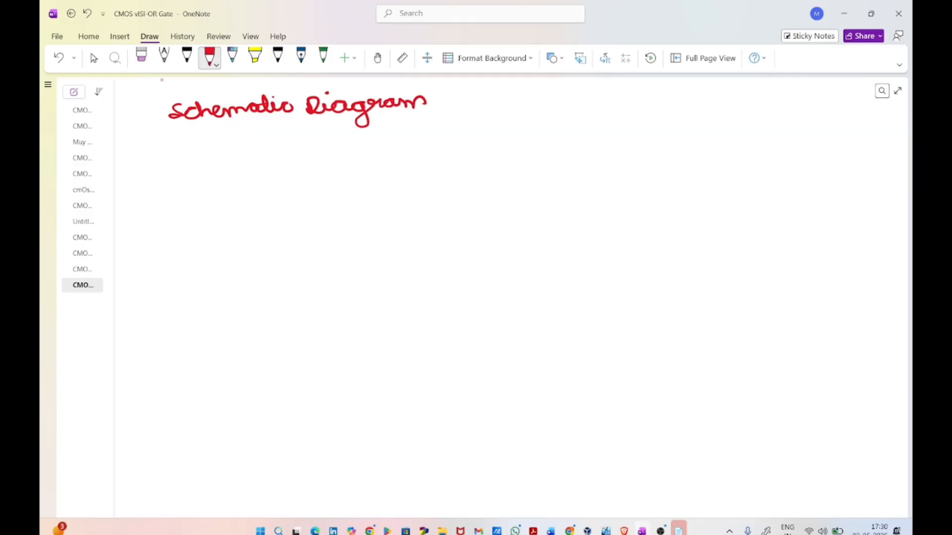
drag(178, 134, 425, 110)
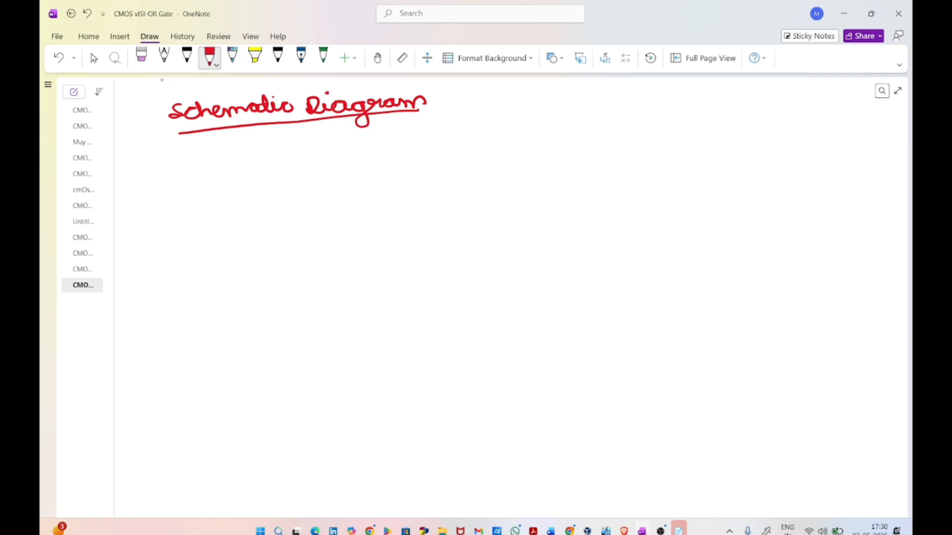
Step: Draw the pull-down network as two parallel transistors between a common top node and a ground symbol labelled gnd
drag(308, 310, 314, 337)
drag(217, 358, 407, 334)
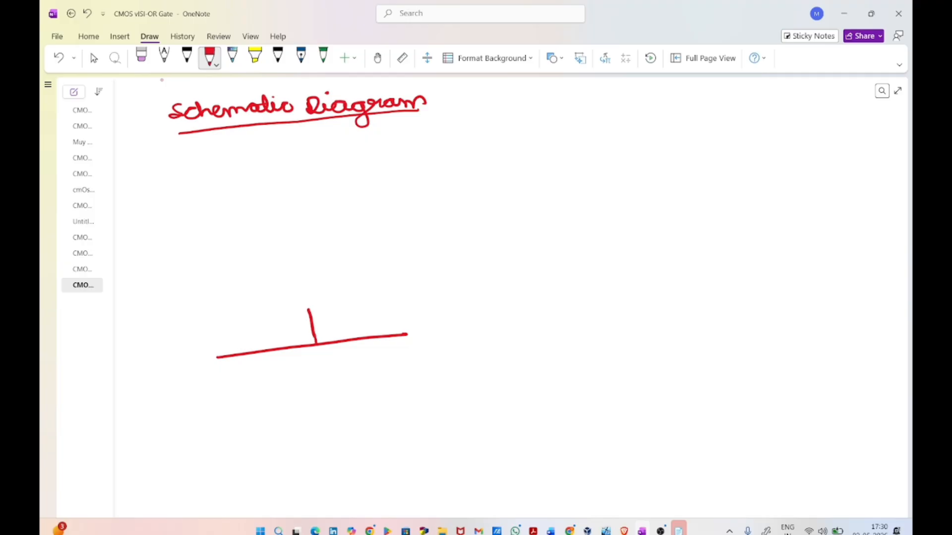
mouse_move(215, 357)
mouse_down()
mouse_move(222, 383)
mouse_move(196, 421)
mouse_move(243, 436)
mouse_up()
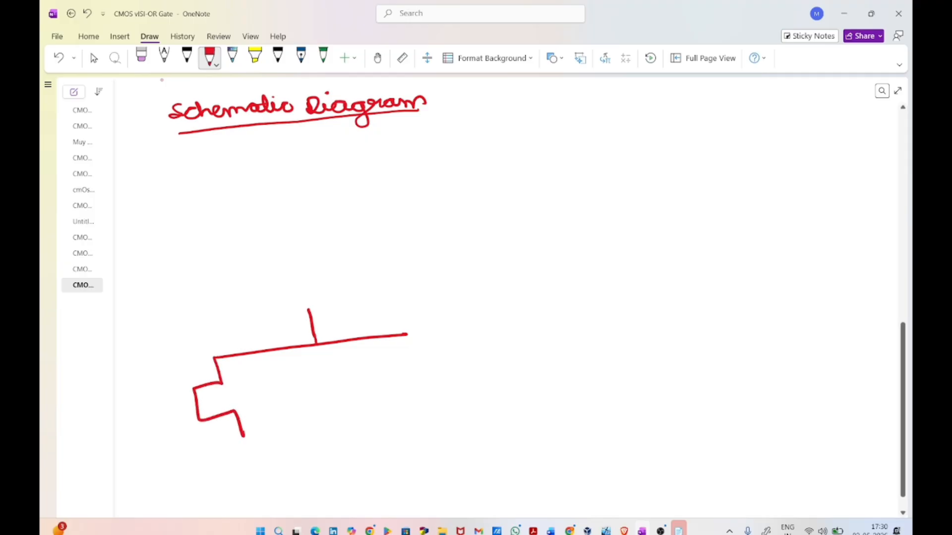
mouse_move(405, 336)
mouse_down()
mouse_move(369, 360)
mouse_move(407, 389)
mouse_move(409, 420)
mouse_up()
drag(243, 436, 410, 419)
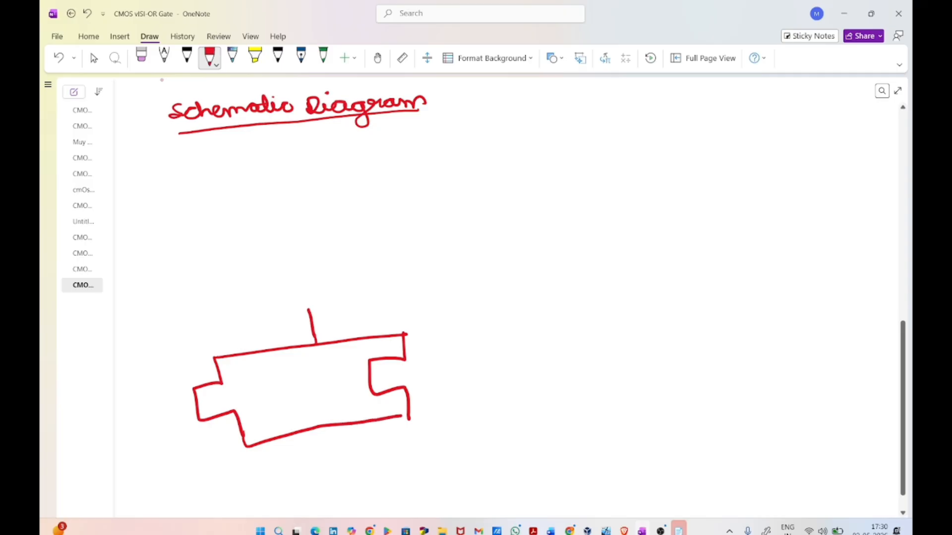
mouse_move(327, 427)
mouse_down()
mouse_move(339, 451)
mouse_move(361, 454)
mouse_move(380, 436)
mouse_up()
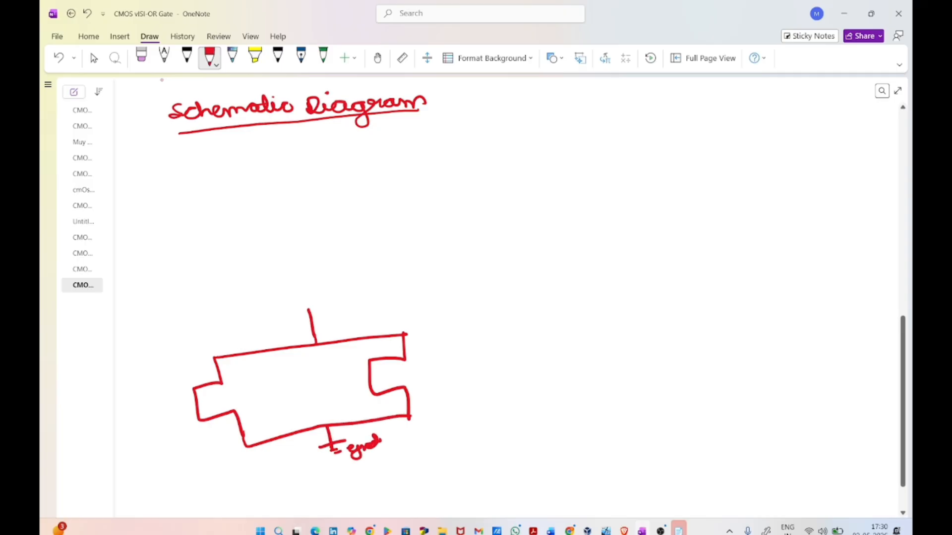
Step: Add the source arrow and substrate lines to the two parallel transistors and label each substrate "sub"
drag(228, 420, 234, 413)
mouse_move(197, 404)
mouse_down()
mouse_move(233, 396)
mouse_move(241, 411)
mouse_move(282, 391)
mouse_up()
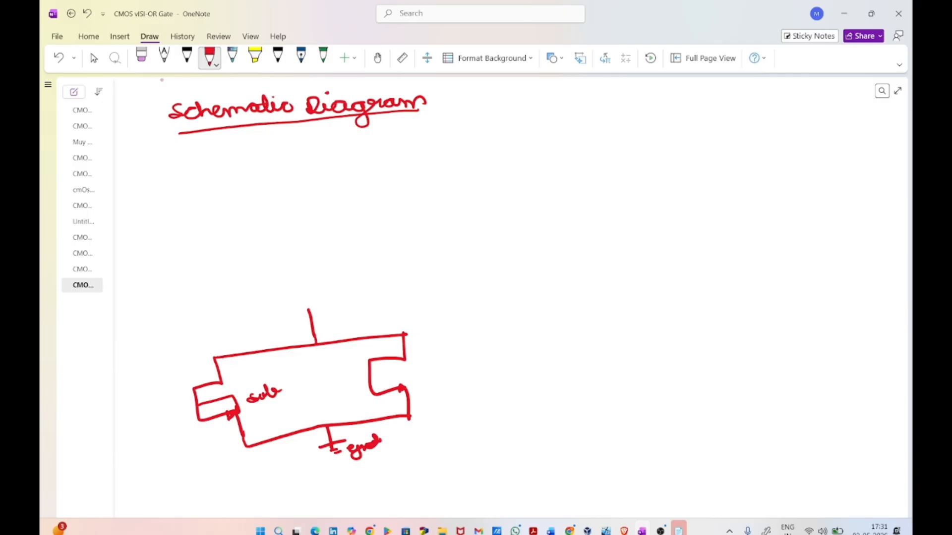
mouse_move(370, 377)
mouse_down()
mouse_move(398, 371)
mouse_move(404, 387)
mouse_move(435, 382)
mouse_up()
drag(438, 367, 447, 376)
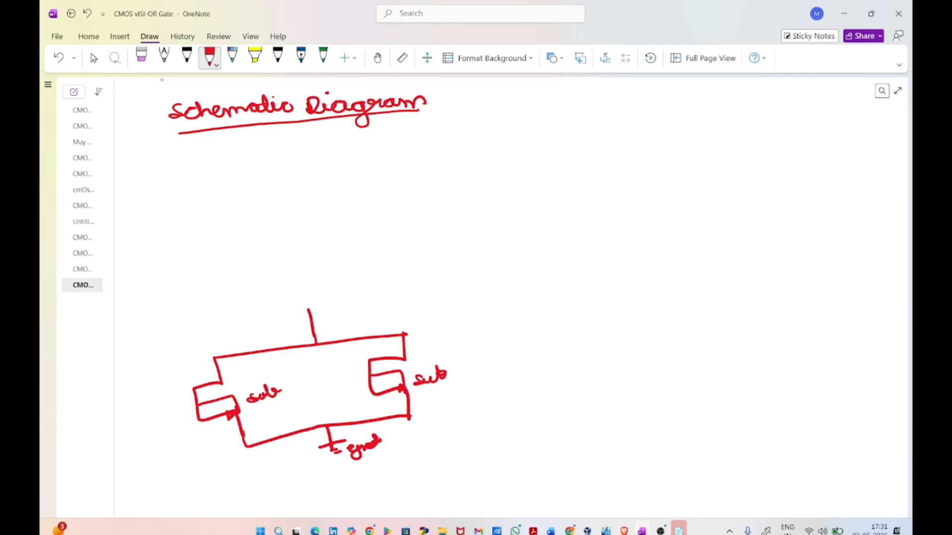
Step: Draw gate inputs A and B on the parallel transistors and label their drain, source and gate terminals D, S and G
mouse_move(186, 394)
mouse_down()
mouse_move(192, 422)
mouse_move(162, 419)
mouse_move(169, 406)
mouse_up()
mouse_move(359, 363)
mouse_down()
mouse_move(367, 390)
mouse_move(331, 387)
mouse_move(342, 380)
mouse_up()
drag(340, 367, 350, 373)
drag(232, 362, 234, 372)
drag(258, 415, 248, 424)
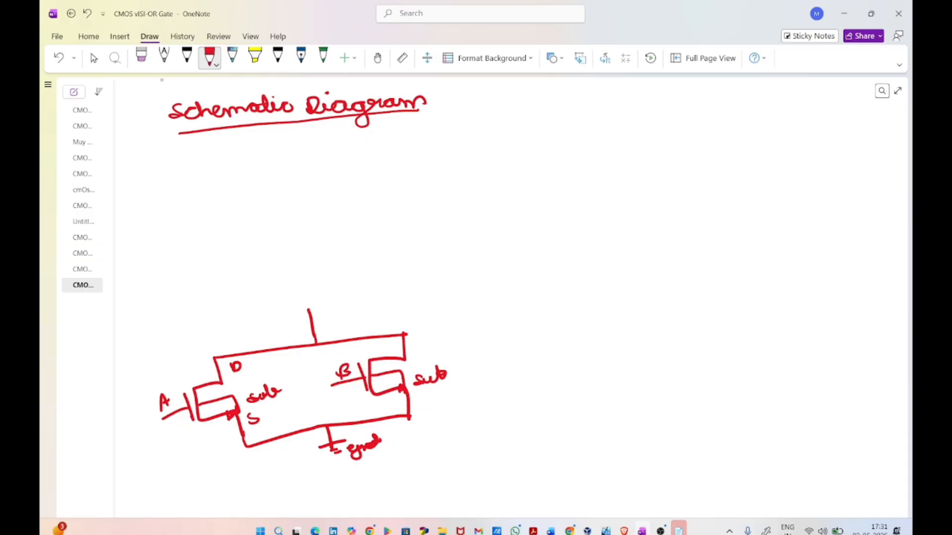
drag(409, 354, 415, 350)
drag(424, 388, 415, 397)
mouse_move(182, 396)
mouse_down()
mouse_move(176, 403)
mouse_move(184, 400)
mouse_up()
drag(360, 372, 359, 375)
Step: Draw two series transistors from the common node up to VDD, with the upper gate labelled A and the lower gate B
mouse_move(309, 312)
mouse_down()
mouse_move(272, 281)
mouse_move(298, 263)
mouse_move(252, 217)
mouse_move(287, 203)
mouse_move(277, 176)
mouse_move(303, 162)
mouse_move(317, 171)
mouse_up()
mouse_move(240, 216)
mouse_down()
mouse_move(248, 245)
mouse_move(205, 244)
mouse_up()
mouse_move(215, 234)
mouse_down()
mouse_move(219, 215)
mouse_move(227, 229)
mouse_up()
drag(217, 226, 224, 224)
mouse_move(267, 284)
mouse_down()
mouse_move(270, 315)
mouse_move(215, 318)
mouse_move(229, 308)
mouse_up()
drag(227, 293, 221, 308)
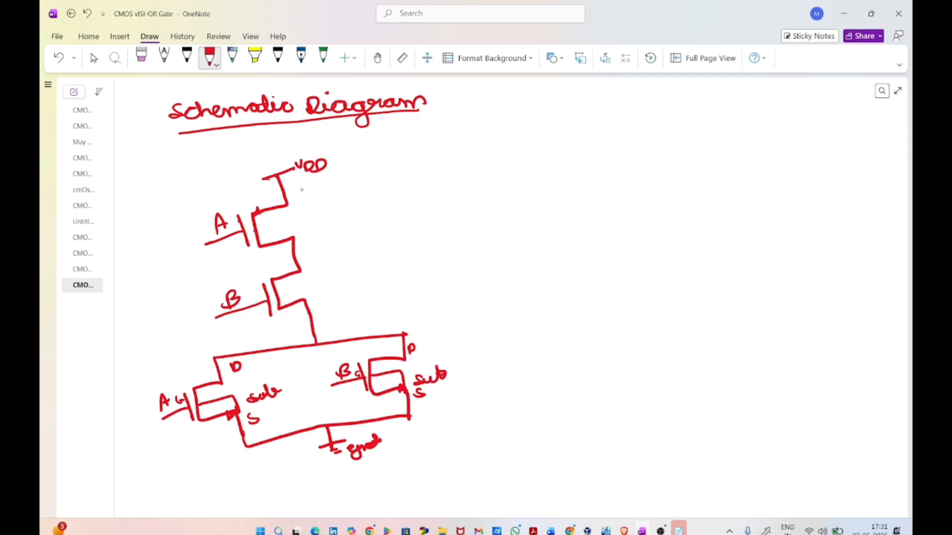
Step: Connect the substrates of both series transistors to the VDD line and label them "sub"
drag(256, 231, 288, 216)
mouse_move(288, 211)
mouse_down()
mouse_move(297, 220)
mouse_move(314, 204)
mouse_up()
mouse_move(277, 295)
mouse_down()
mouse_move(342, 267)
mouse_move(311, 186)
mouse_move(287, 194)
mouse_up()
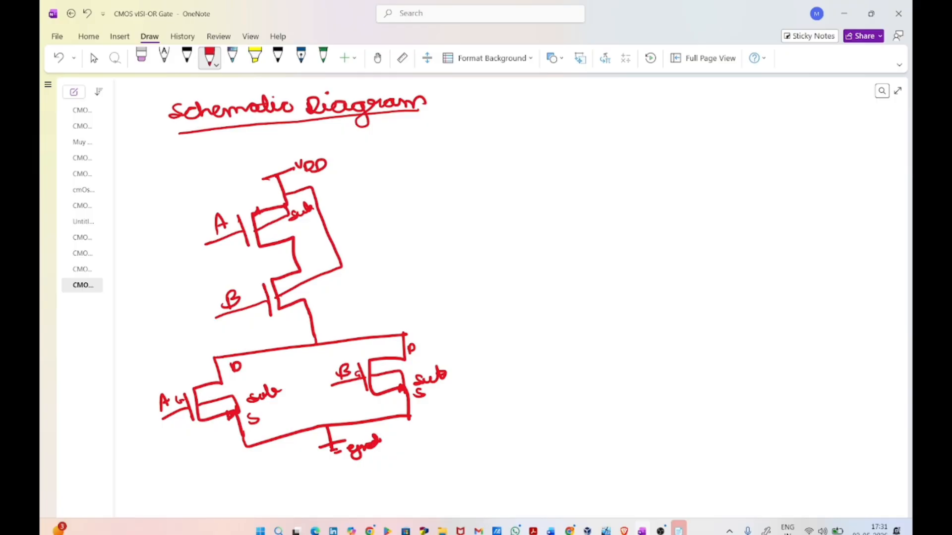
drag(352, 259, 375, 254)
Step: Label the gate terminals of the series transistors G and their source and drain terminals S and D
drag(215, 234, 213, 239)
drag(258, 293, 260, 298)
drag(297, 177, 289, 188)
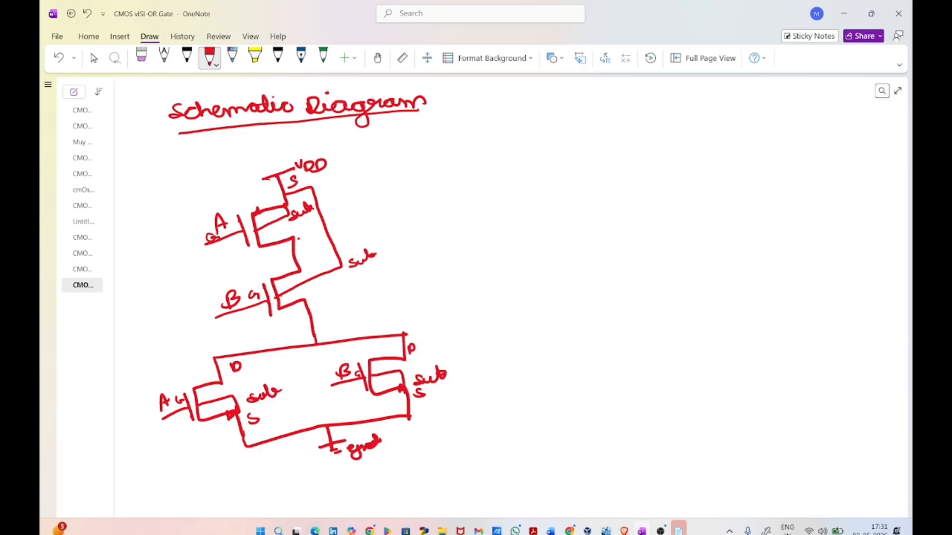
mouse_move(298, 232)
mouse_down()
mouse_move(298, 243)
mouse_move(300, 233)
mouse_up()
drag(300, 252, 306, 253)
Step: Label the remaining series-transistor terminals D and S, and run the output line marked A+B with an overbar to two inverter gates
mouse_move(313, 297)
mouse_down()
mouse_move(327, 324)
mouse_move(400, 291)
mouse_move(346, 304)
mouse_move(375, 293)
mouse_move(383, 272)
mouse_move(466, 280)
mouse_move(463, 235)
mouse_up()
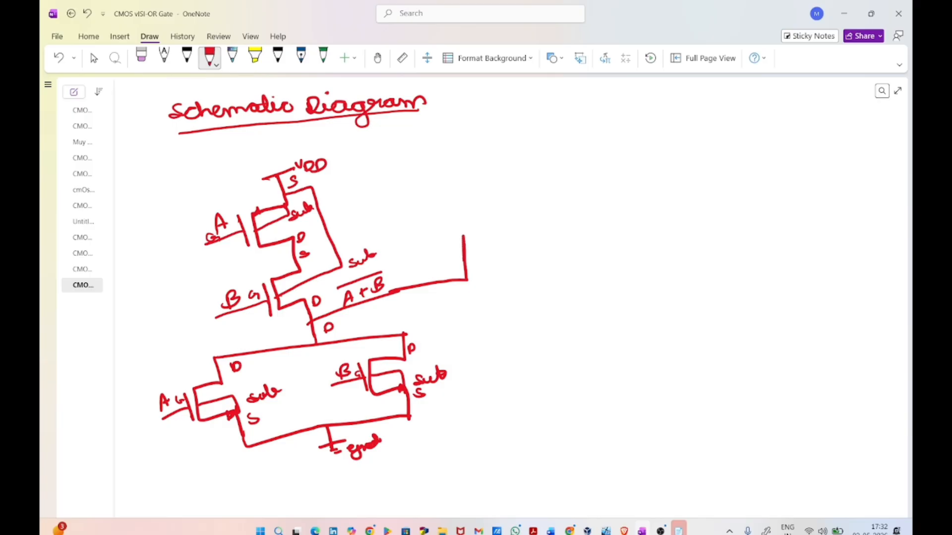
drag(465, 280, 473, 342)
drag(462, 232, 503, 227)
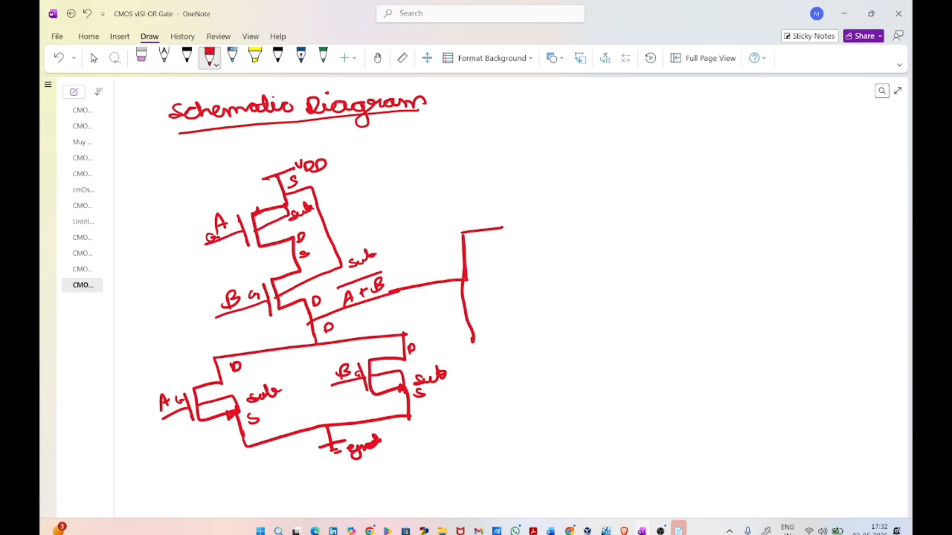
mouse_move(473, 340)
mouse_down()
mouse_move(515, 333)
mouse_move(520, 346)
mouse_up()
drag(528, 307, 536, 346)
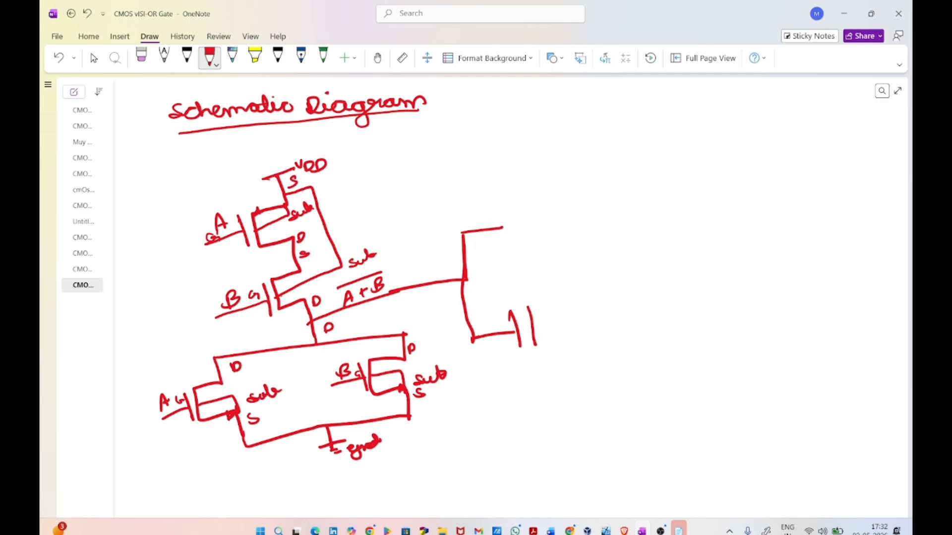
drag(501, 213, 507, 250)
Step: Draw the inverter's two transistor channels joined in series and connect the lower one to ground, labelled "gnd"
mouse_move(520, 201)
mouse_down()
mouse_move(524, 245)
mouse_move(562, 200)
mouse_up()
mouse_move(524, 246)
mouse_down()
mouse_move(565, 241)
mouse_move(570, 293)
mouse_move(560, 298)
mouse_up()
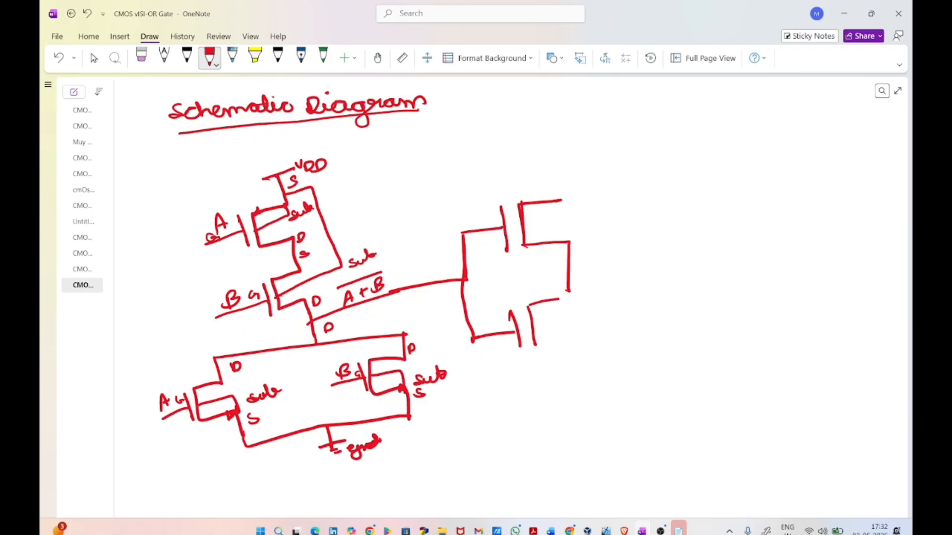
mouse_move(534, 345)
mouse_down()
mouse_move(566, 342)
mouse_move(575, 379)
mouse_up()
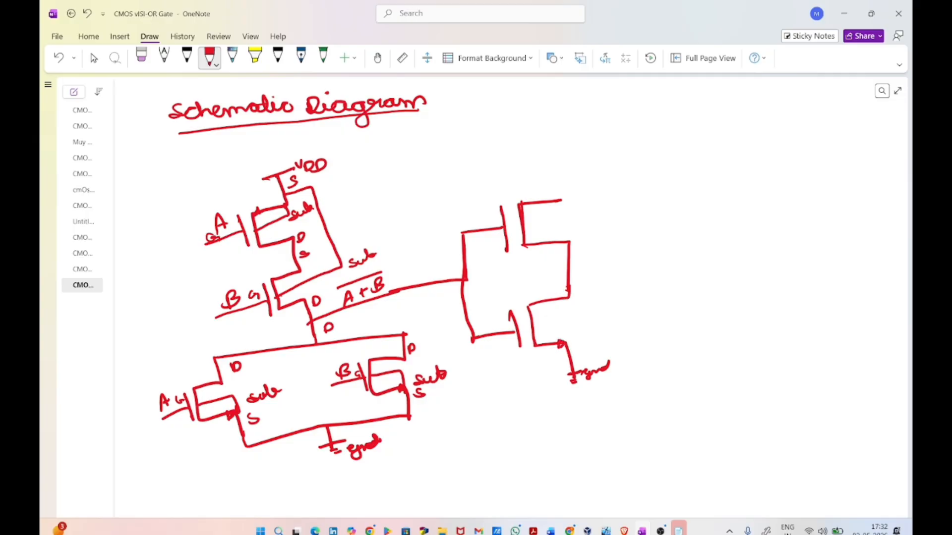
Step: Tie the inverter transistors' substrates to their sources, label both "sub", and connect the upper transistor to VDD
mouse_move(531, 323)
mouse_down()
mouse_move(556, 322)
mouse_move(562, 342)
mouse_move(569, 333)
mouse_up()
drag(580, 325, 596, 331)
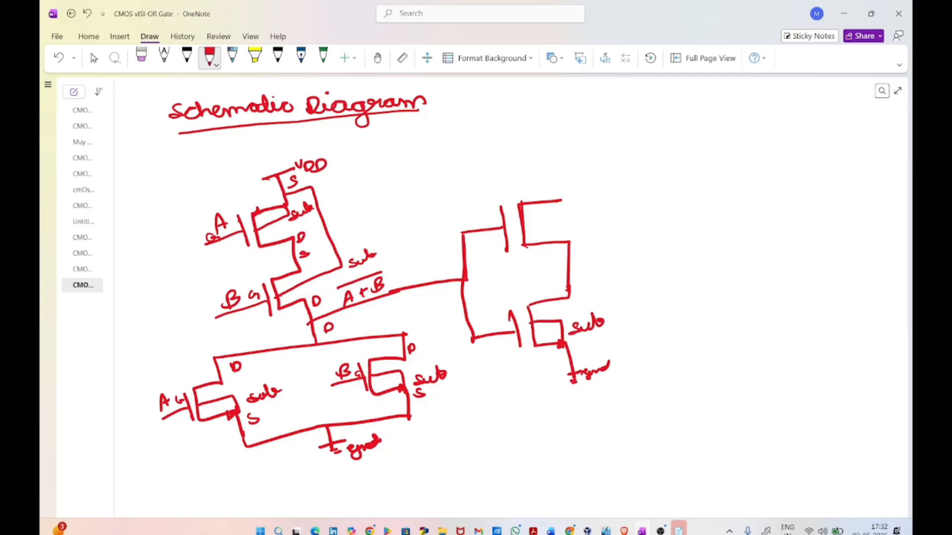
mouse_move(524, 225)
mouse_down()
mouse_move(562, 223)
mouse_move(565, 176)
mouse_up()
drag(565, 171, 584, 179)
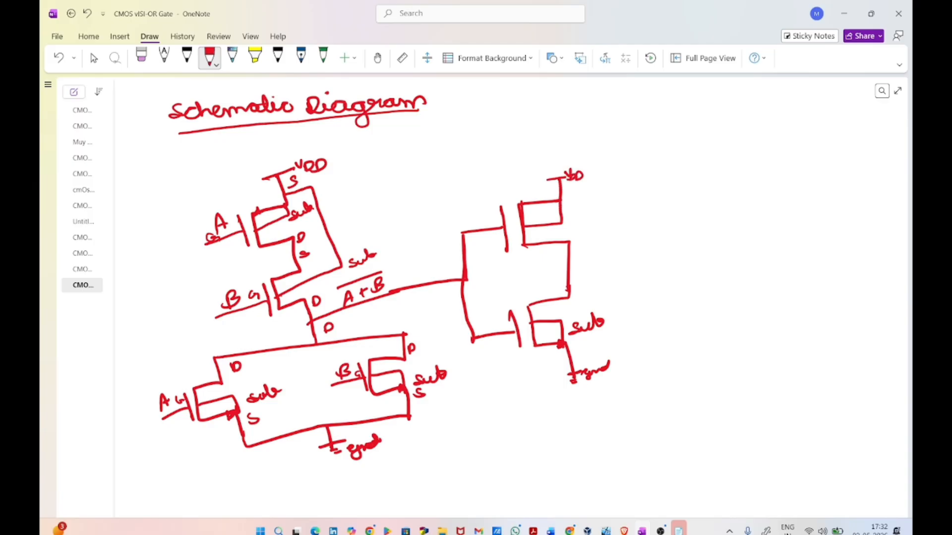
mouse_move(575, 211)
mouse_down()
mouse_move(566, 222)
mouse_move(606, 213)
mouse_up()
Step: Label the inverter transistors' terminals G, S and D, and draw the output line from their common drain labelled y = A+B
mouse_move(487, 217)
mouse_down()
mouse_move(479, 228)
mouse_move(494, 225)
mouse_up()
drag(494, 221, 497, 230)
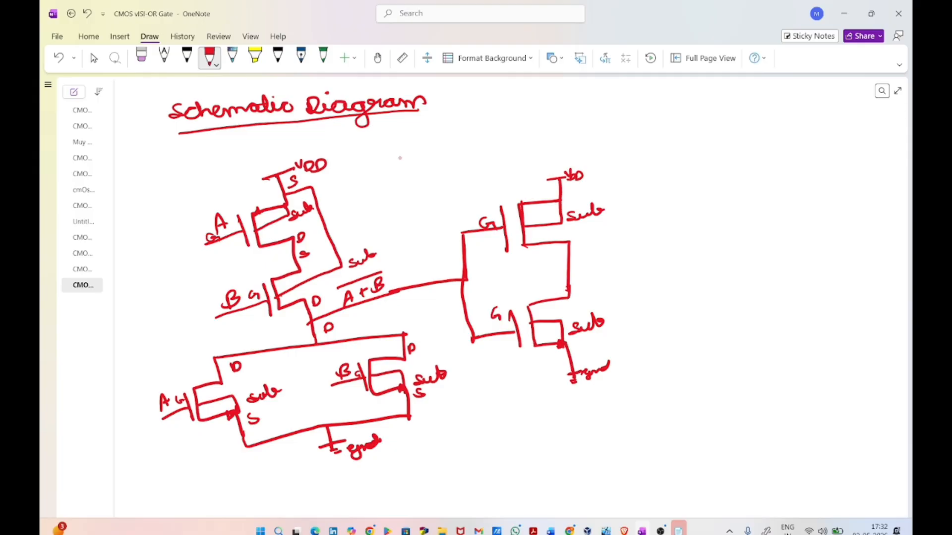
drag(578, 193, 566, 200)
drag(579, 242, 579, 254)
drag(581, 287, 587, 279)
drag(586, 348, 574, 358)
drag(570, 266, 684, 270)
drag(675, 263, 713, 268)
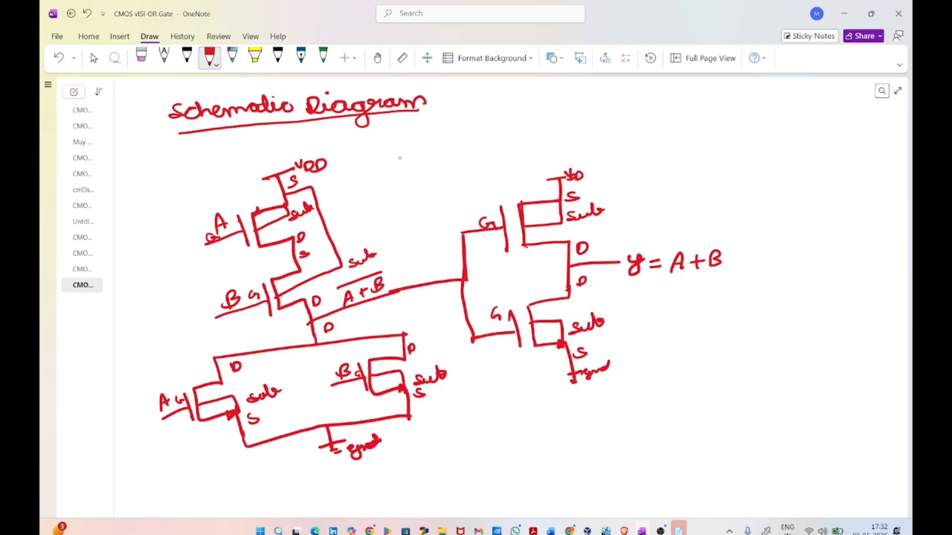
Step: Switch to the cadance virtual machine in VirtualBox and launch Virtuoso from its terminal with "virtuoso &"
click(94, 58)
mouse_move(588, 531)
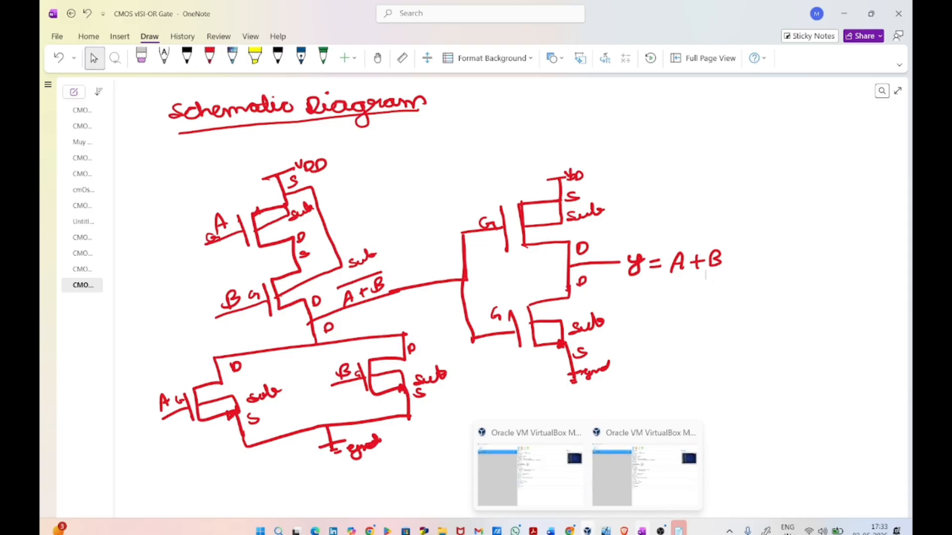
click(530, 474)
double_click(263, 294)
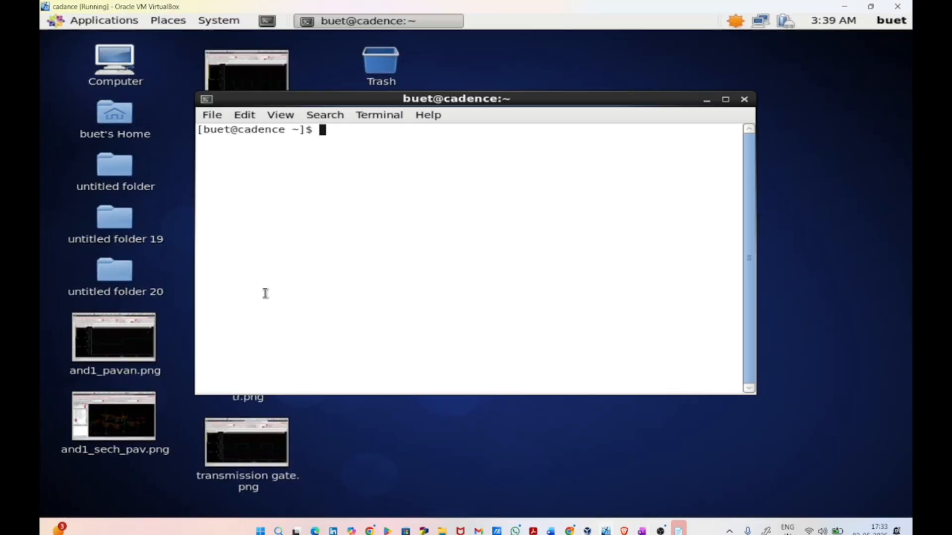
text(virtuoso &)
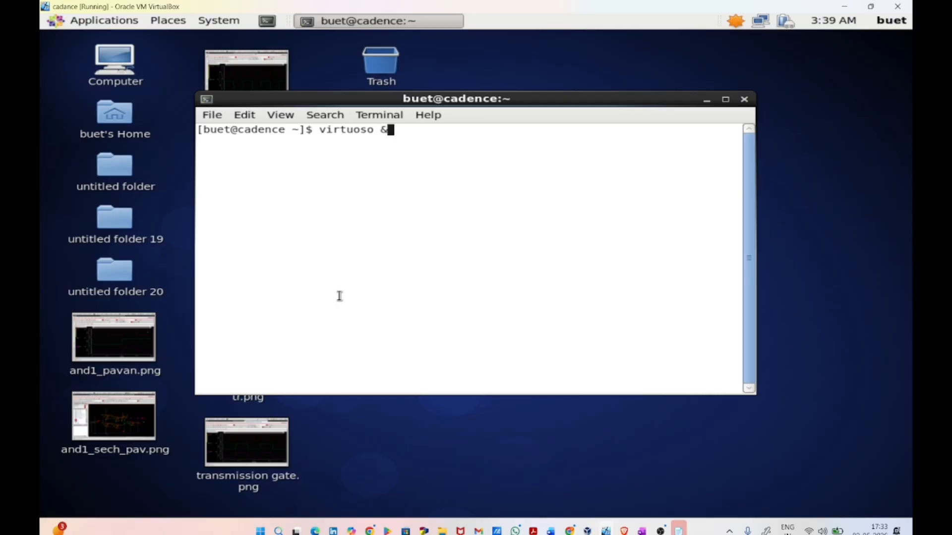
key(Return)
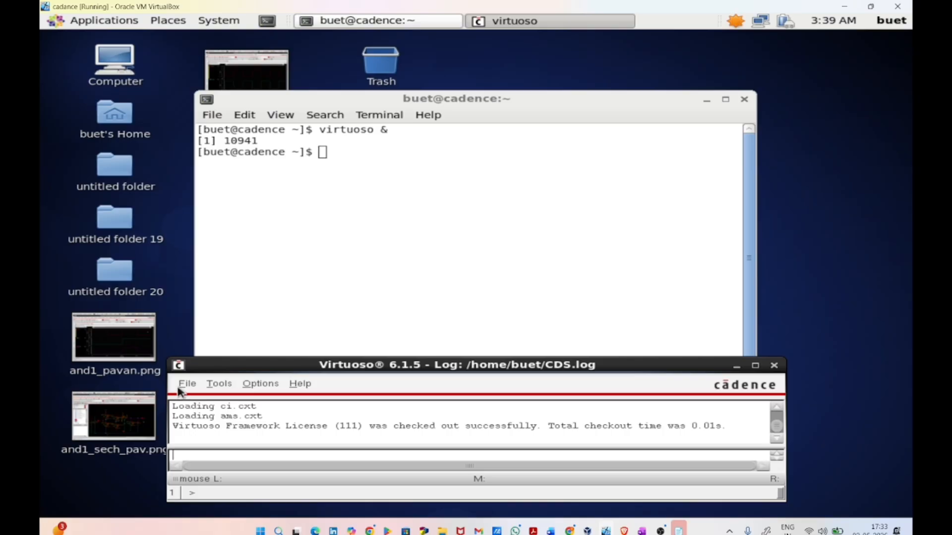
Step: Create a new schematic cellview named OR in the VLSI library and maximize its editor window
click(187, 385)
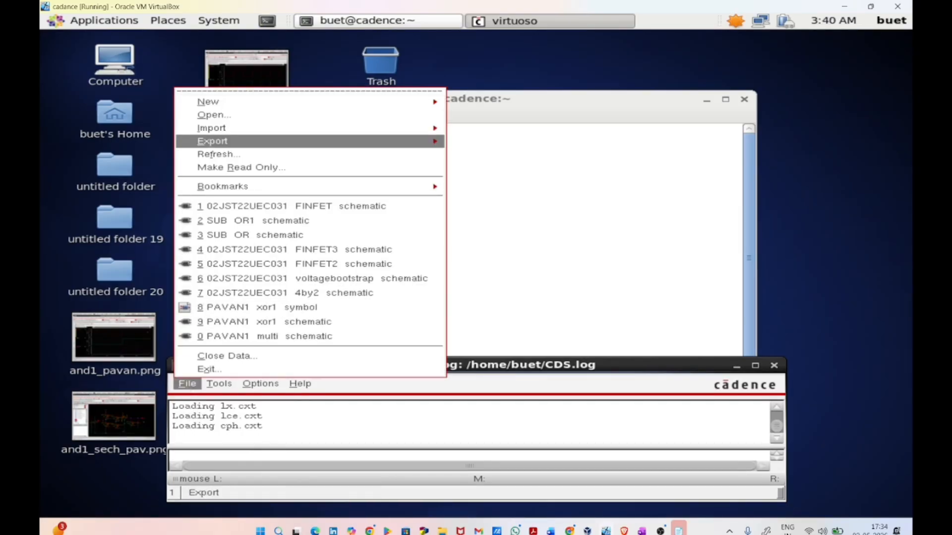
mouse_move(208, 101)
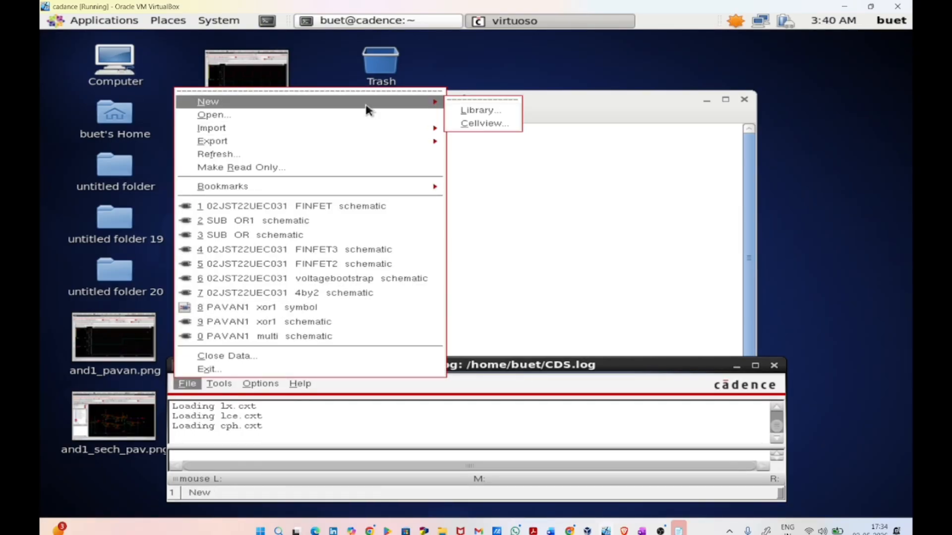
click(490, 124)
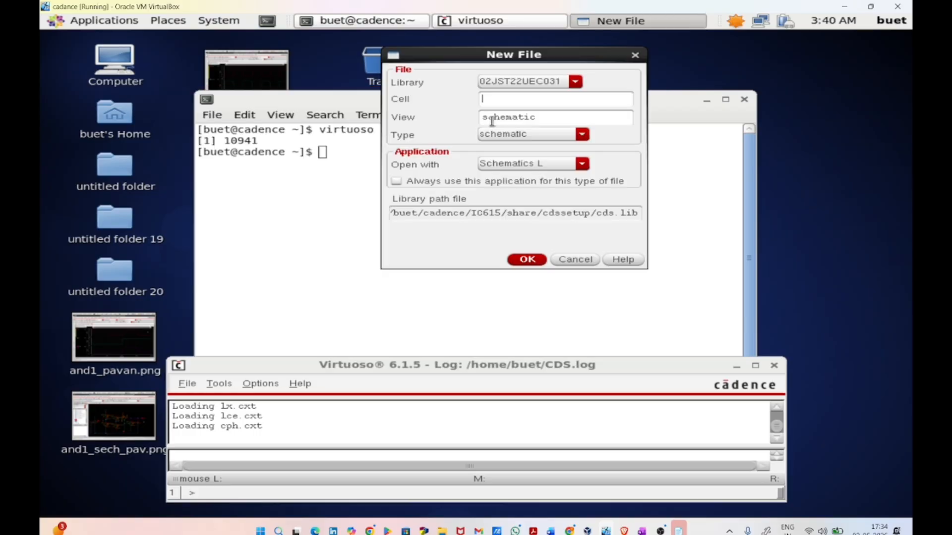
click(546, 81)
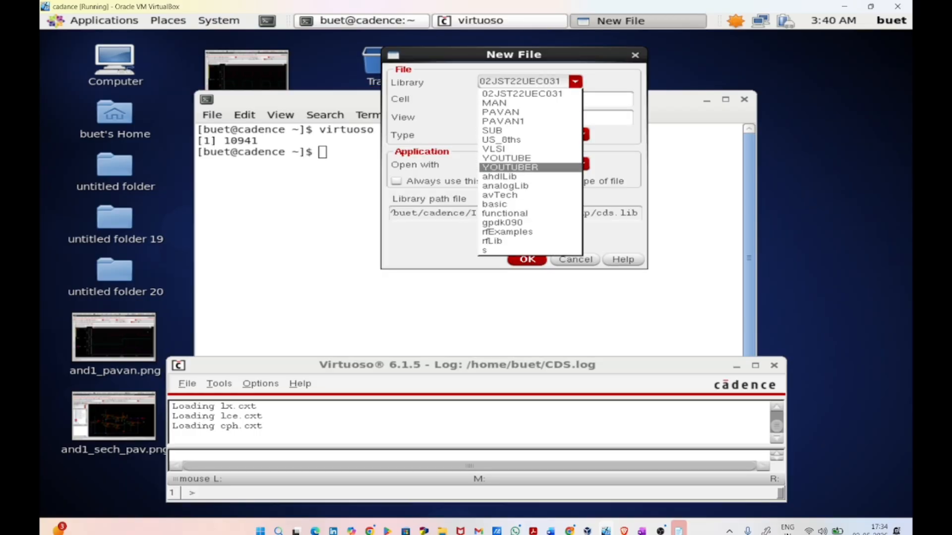
click(520, 149)
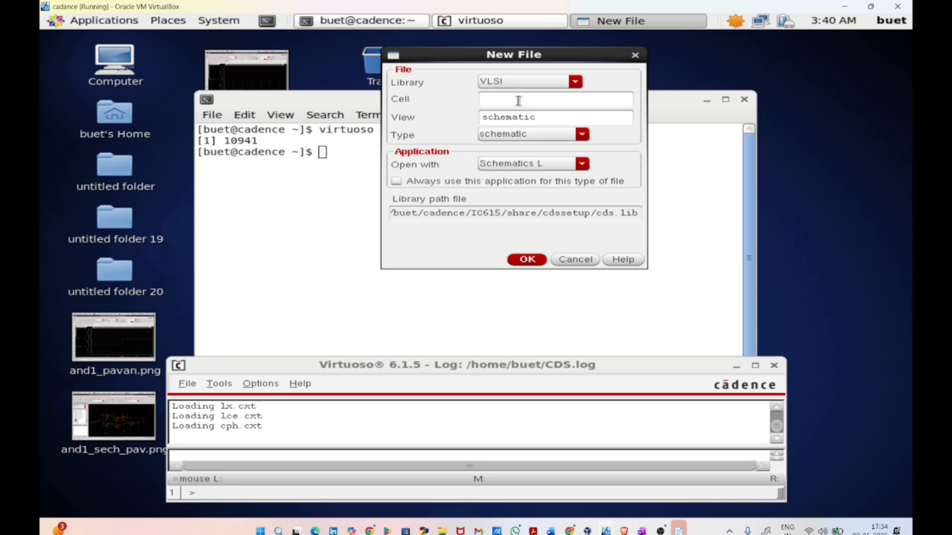
text(0)
key(Return)
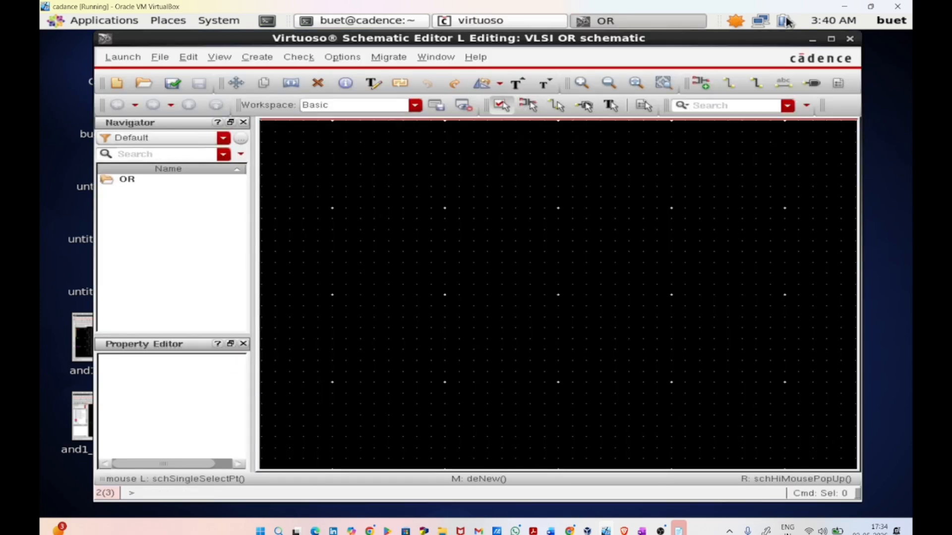
click(831, 38)
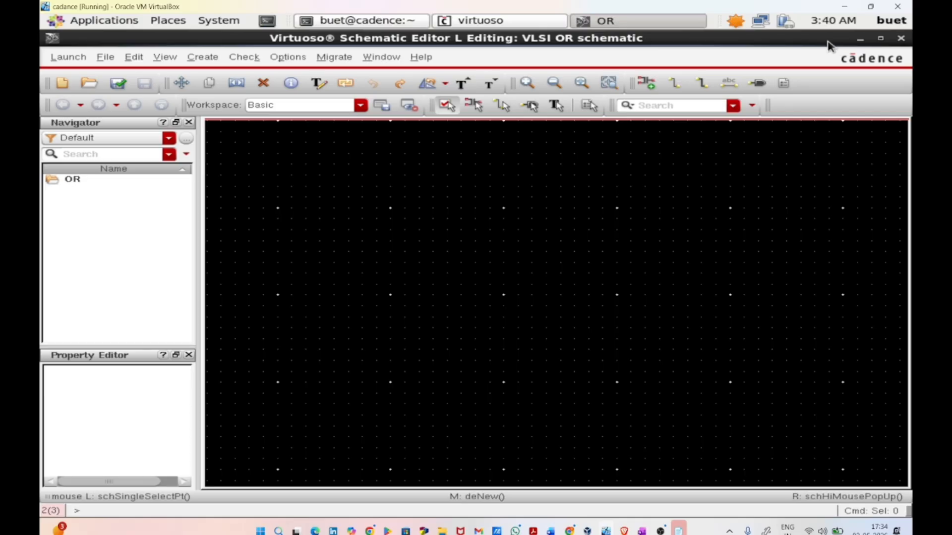
Step: Place one instance of the NOR symbol from the VLSI library near the centre of the OR schematic
key(i)
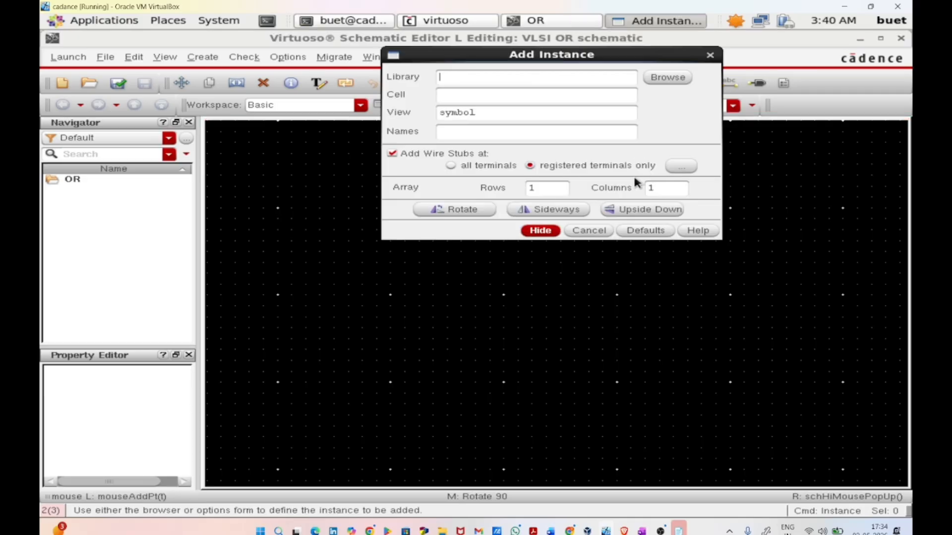
click(681, 81)
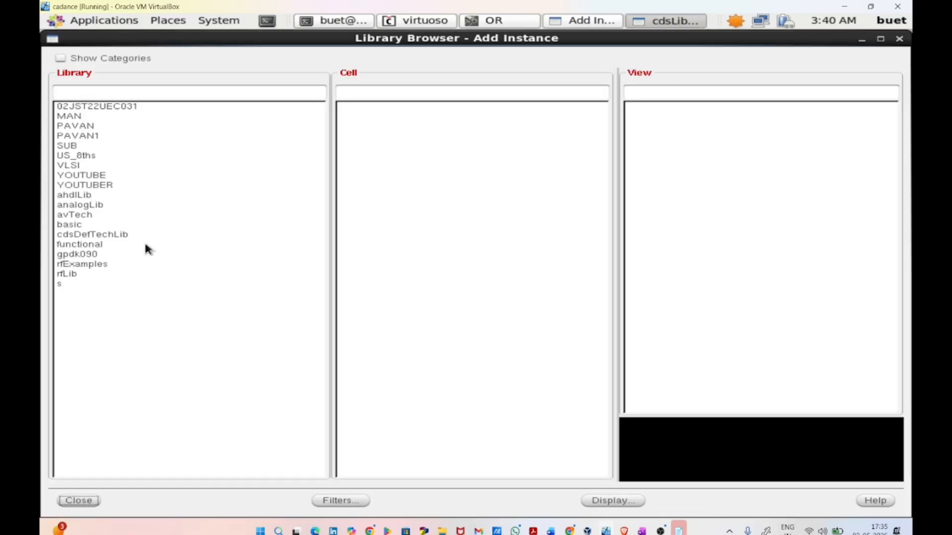
click(101, 167)
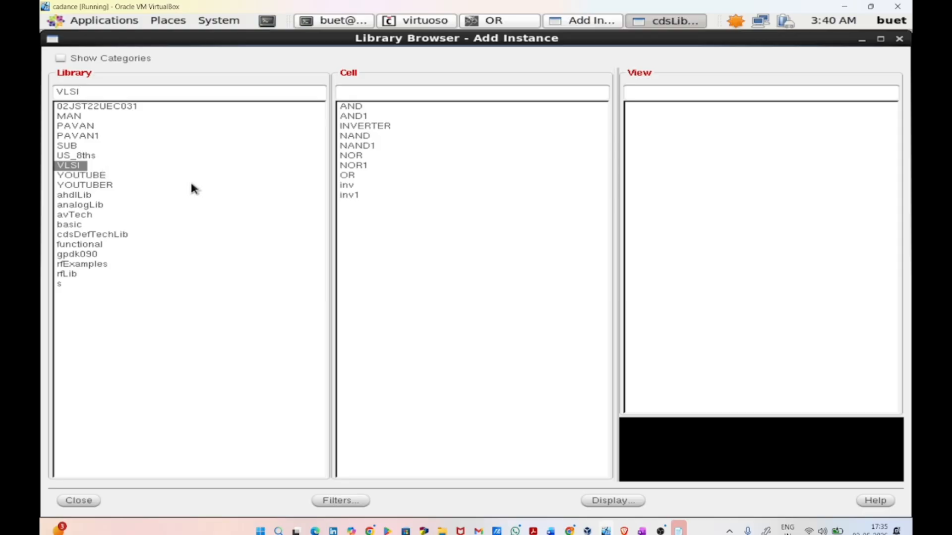
click(354, 157)
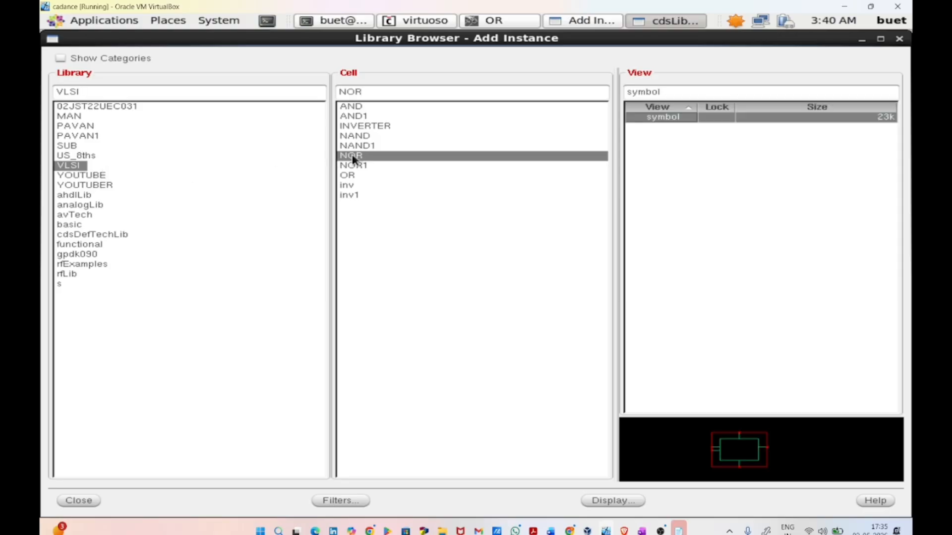
click(78, 501)
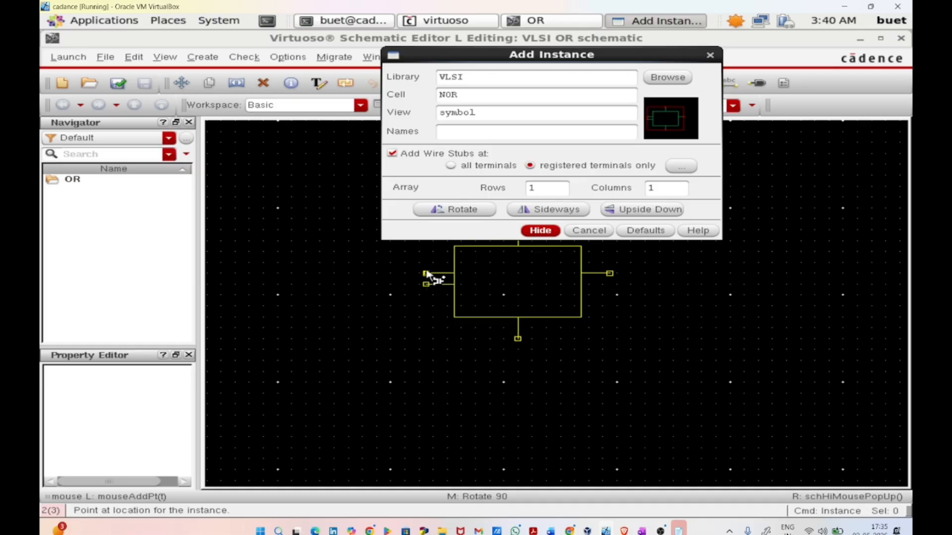
click(538, 231)
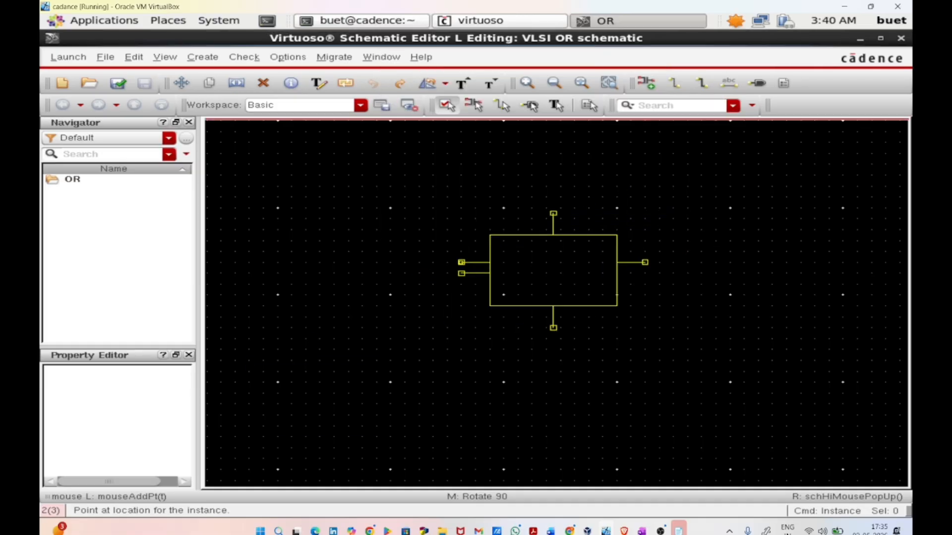
click(447, 308)
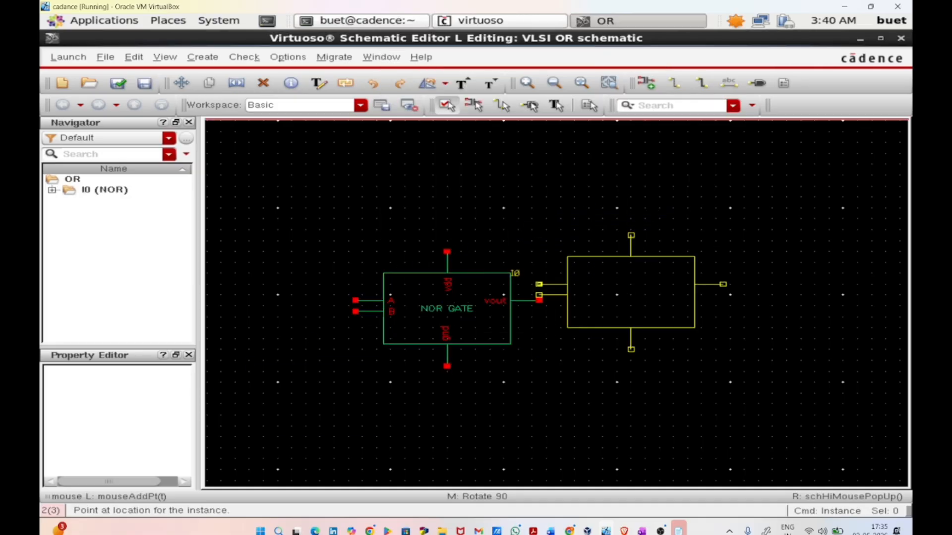
key(Escape)
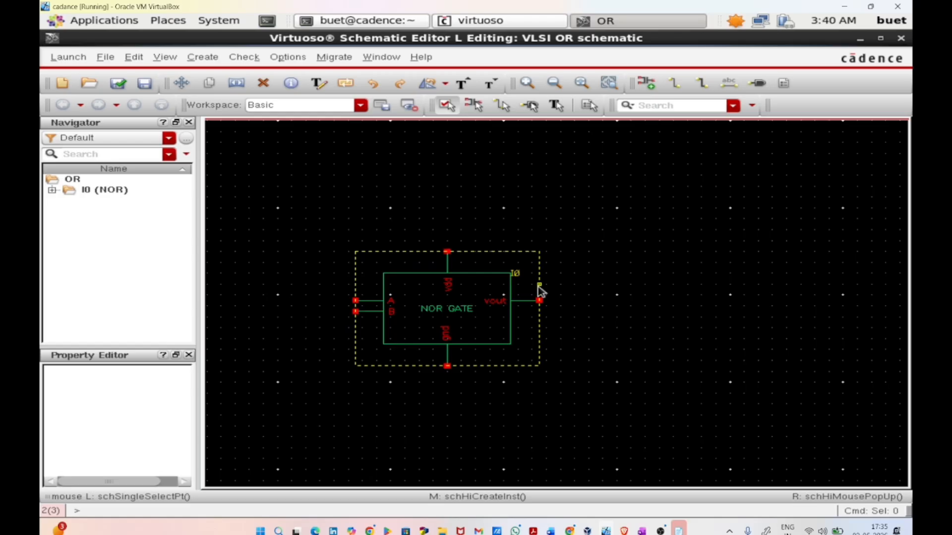
Step: Place one inv symbol from the VLSI library beside the NOR gate, its vin pin level with the NOR's vout
key(i)
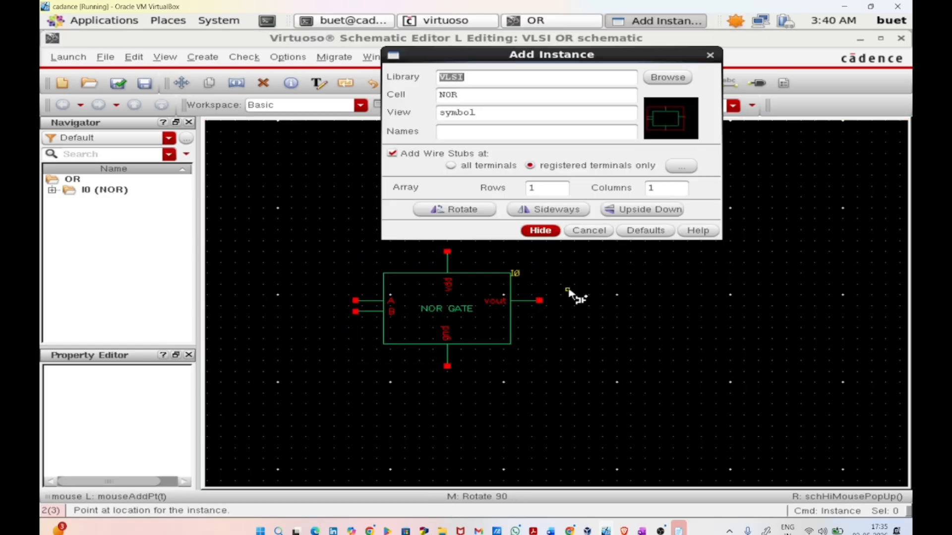
click(668, 78)
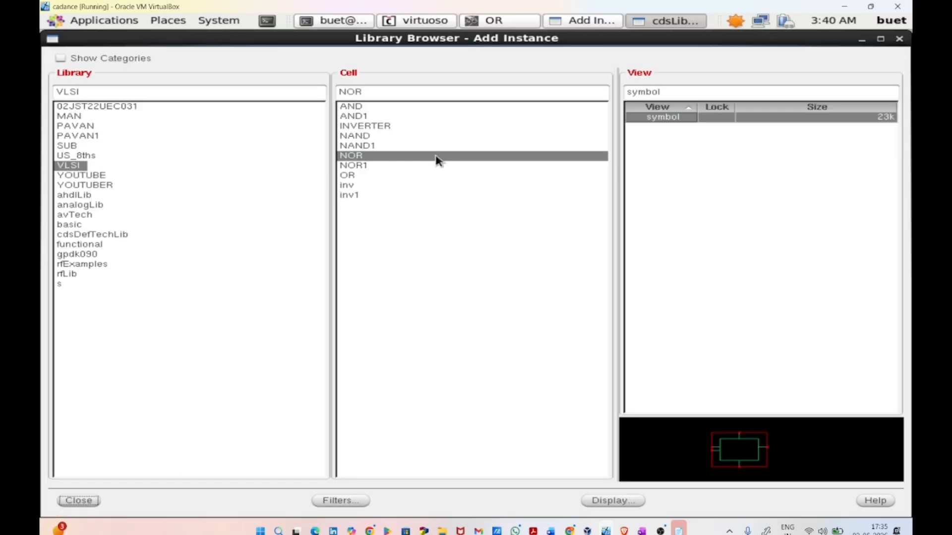
click(402, 187)
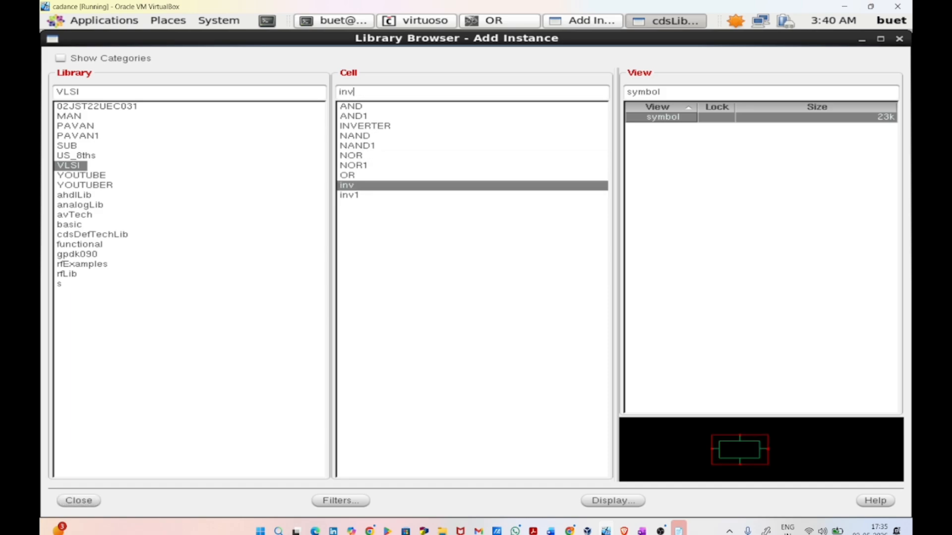
click(79, 501)
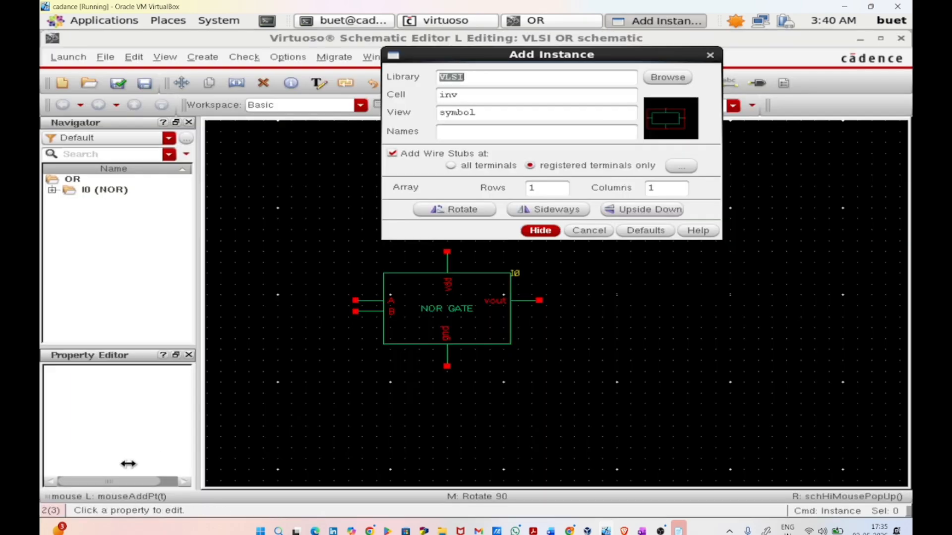
click(529, 231)
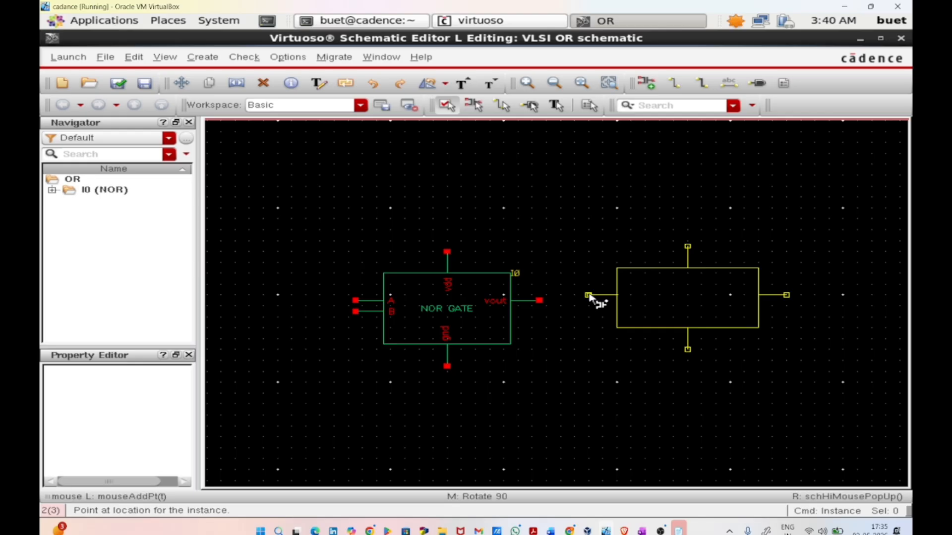
click(590, 301)
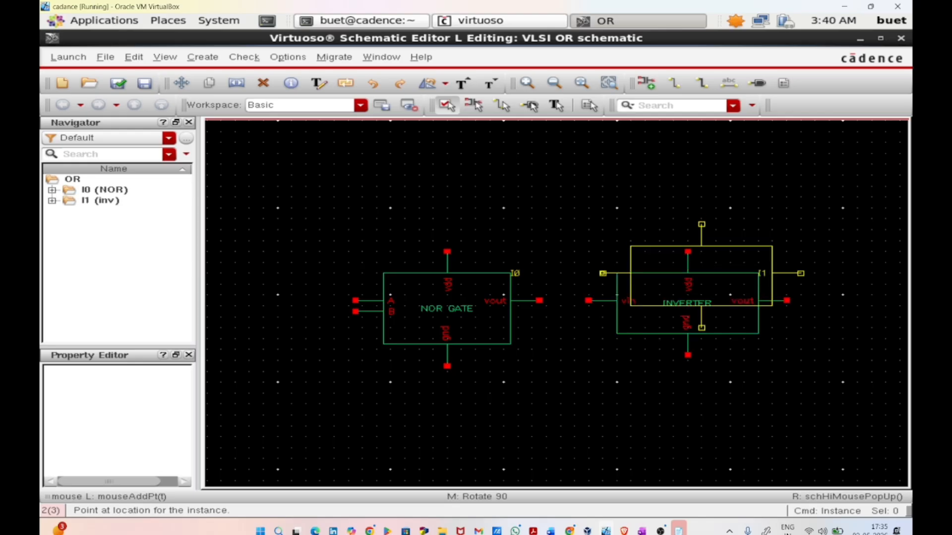
key(Escape)
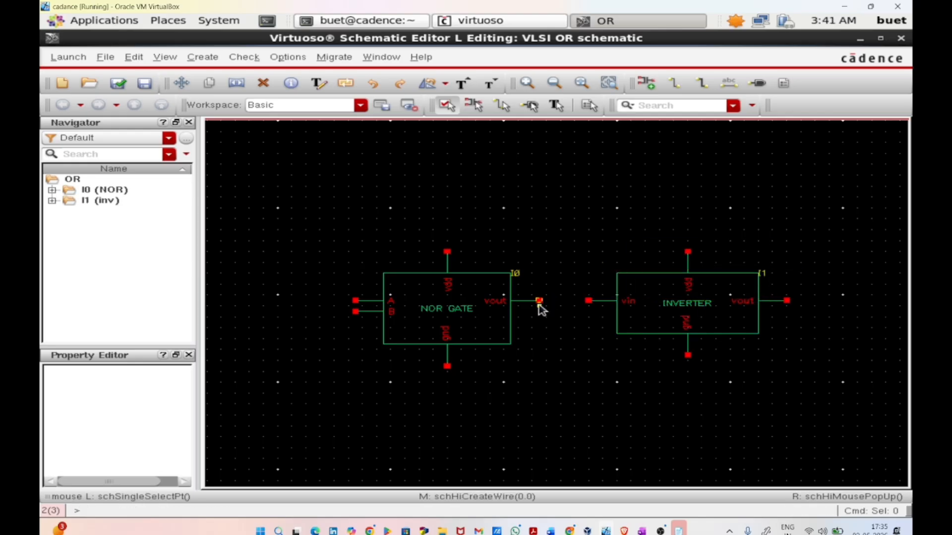
Step: Wire the NOR gate's vout pin to the inverter's vin pin
key(w)
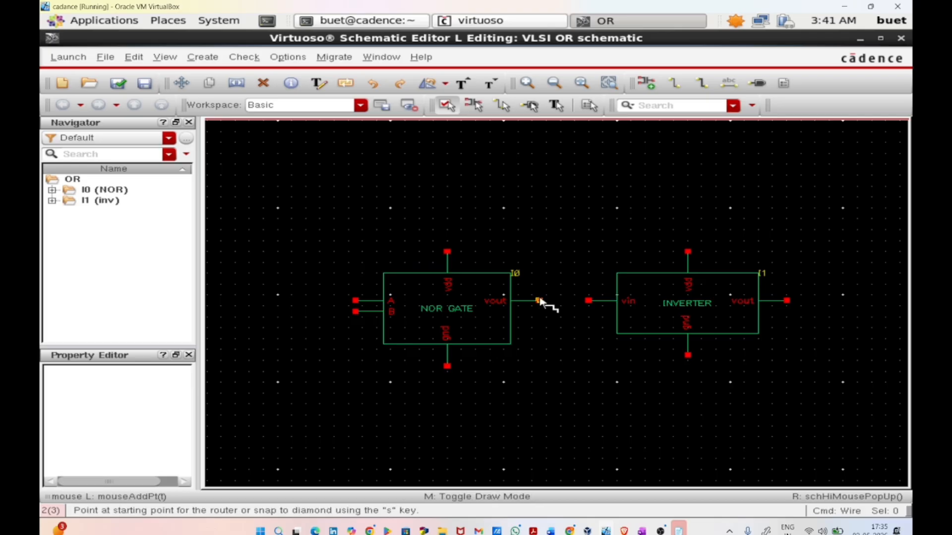
click(540, 301)
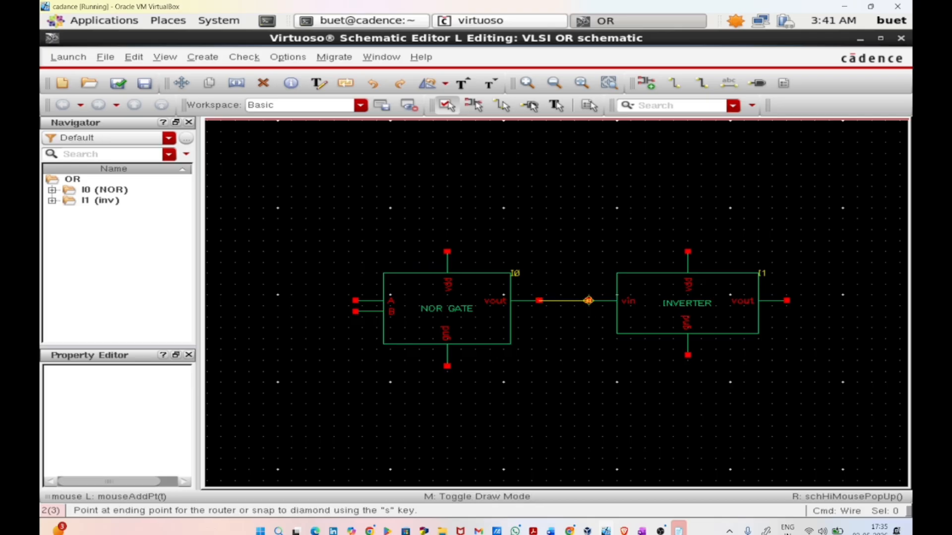
click(588, 300)
key(Escape)
Step: Add input pins A and B beside the NOR inputs, vdd rotated downward above the gates and gnd upward below them
key(p)
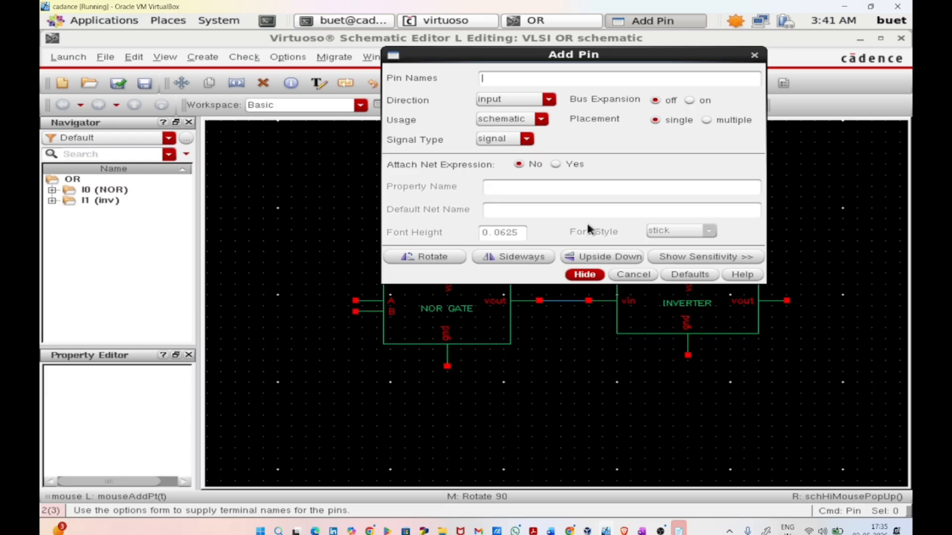
text(A B vdd gnd)
key(Return)
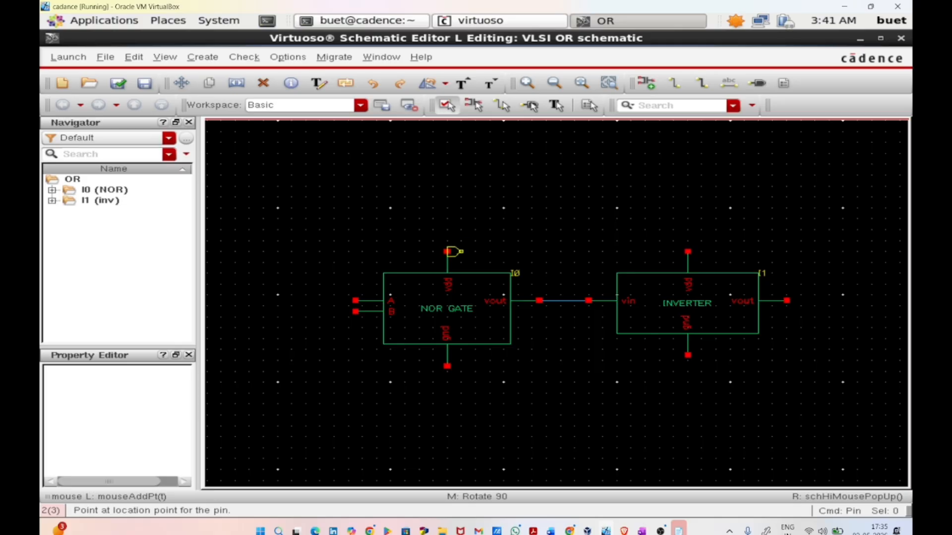
click(312, 268)
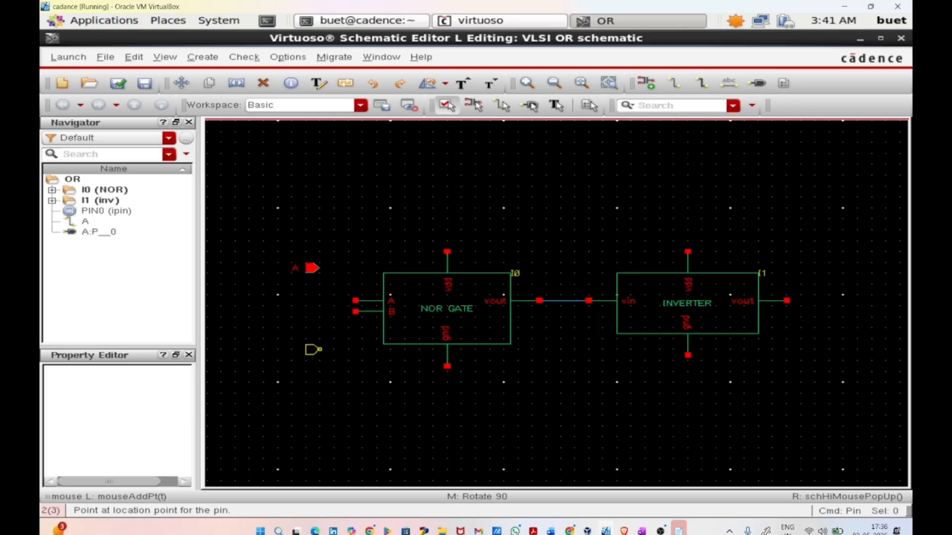
click(313, 349)
middle_click(580, 132)
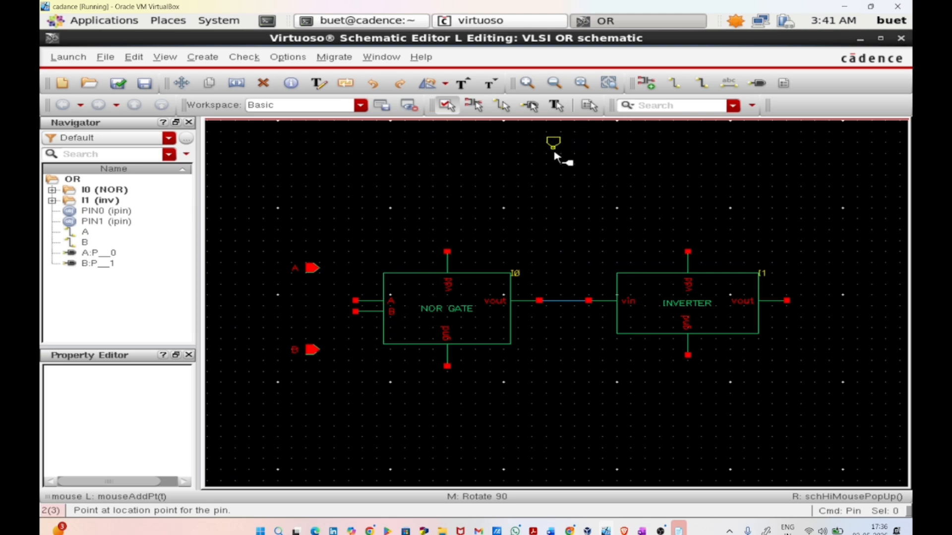
click(553, 142)
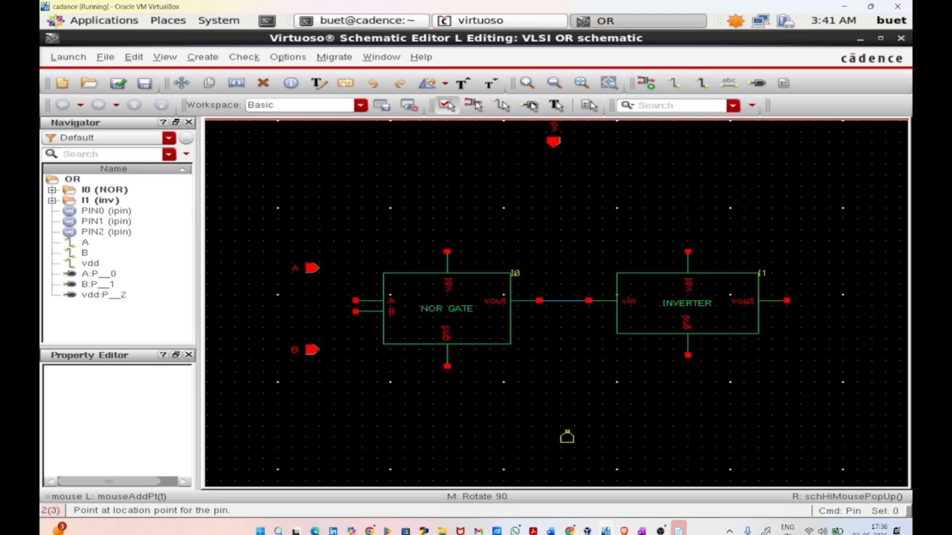
click(567, 437)
key(Escape)
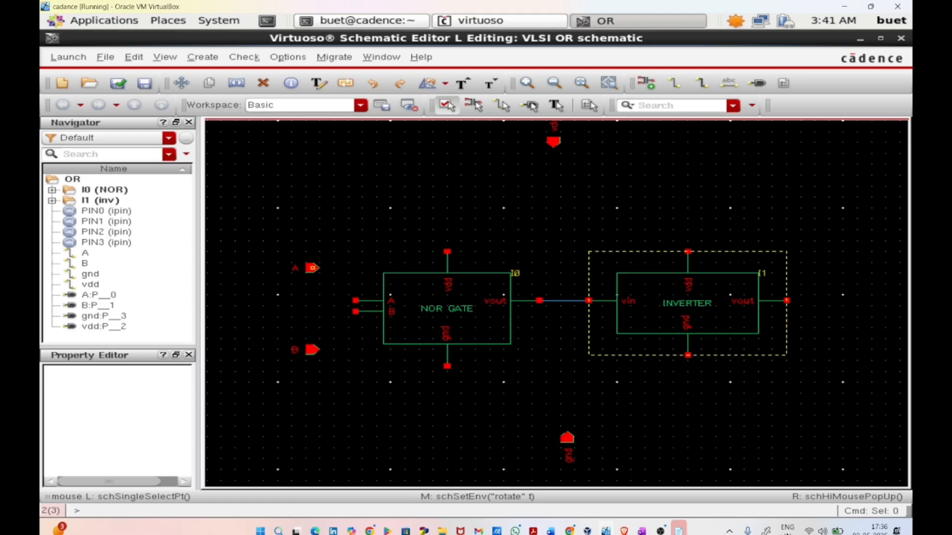
Step: Wire input pins A and B to the matching A and B terminals of the NOR gate
key(w)
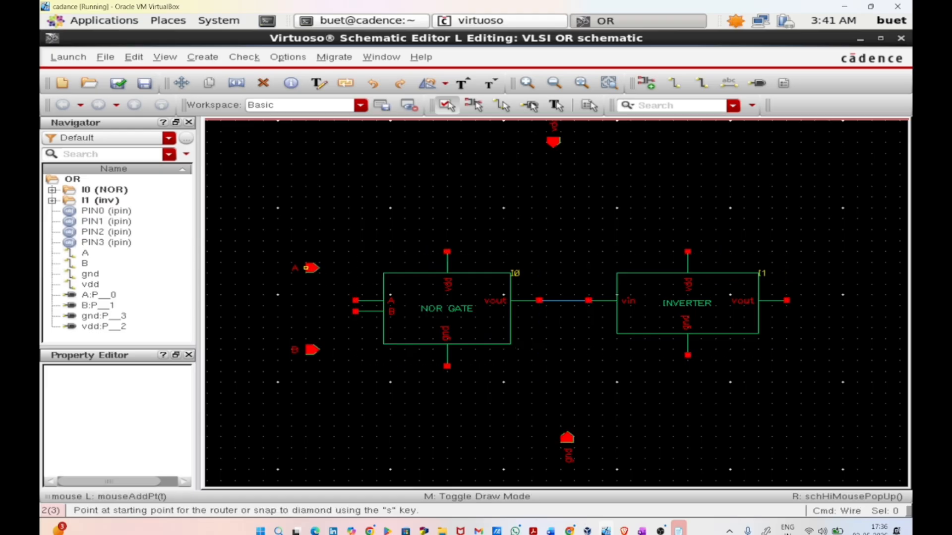
click(312, 270)
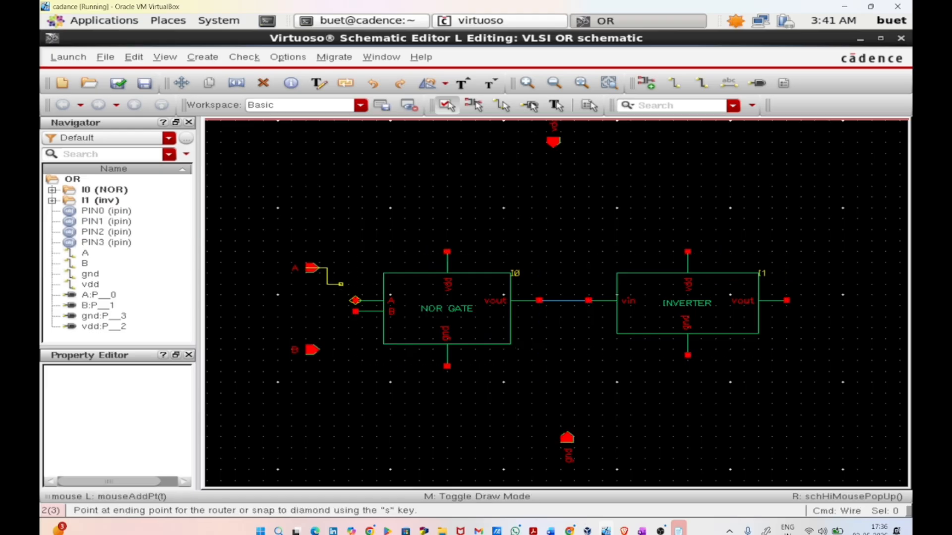
click(356, 300)
key(Escape)
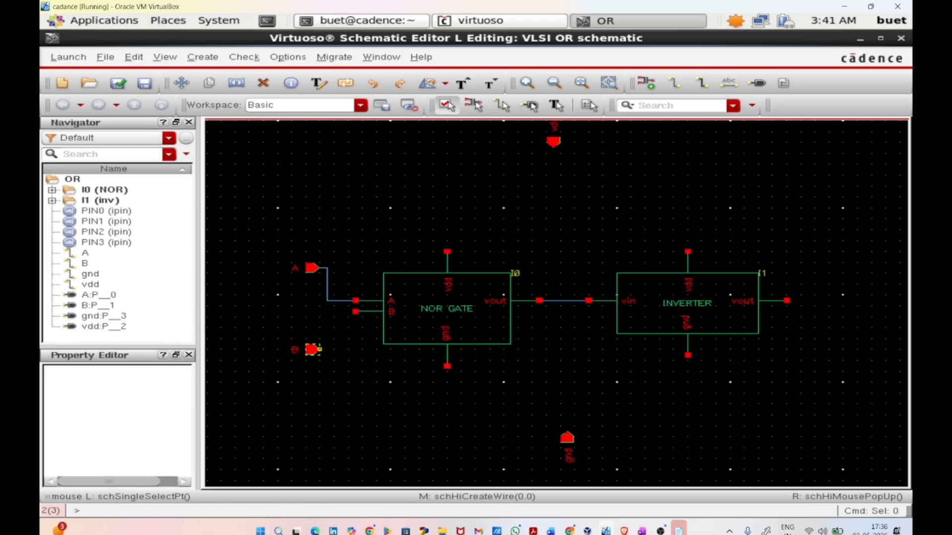
key(w)
click(313, 350)
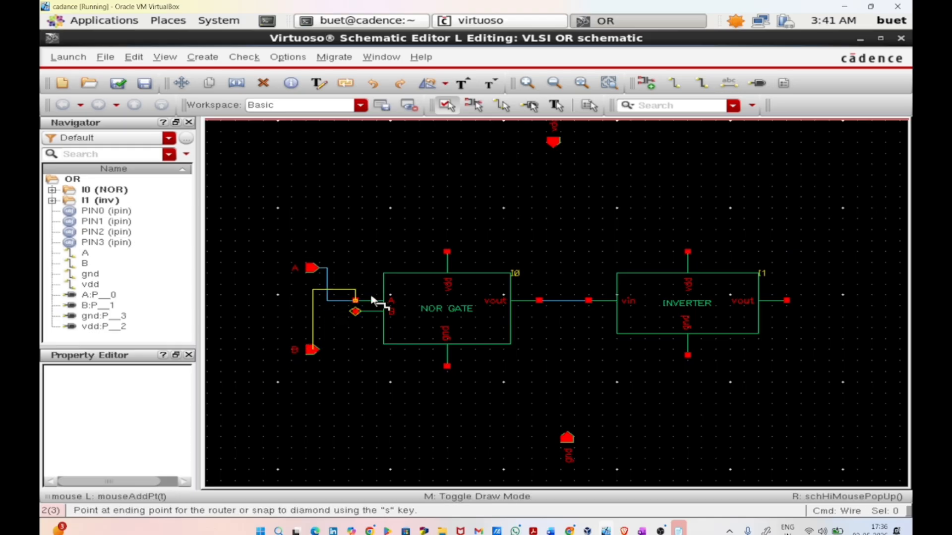
click(370, 310)
key(Escape)
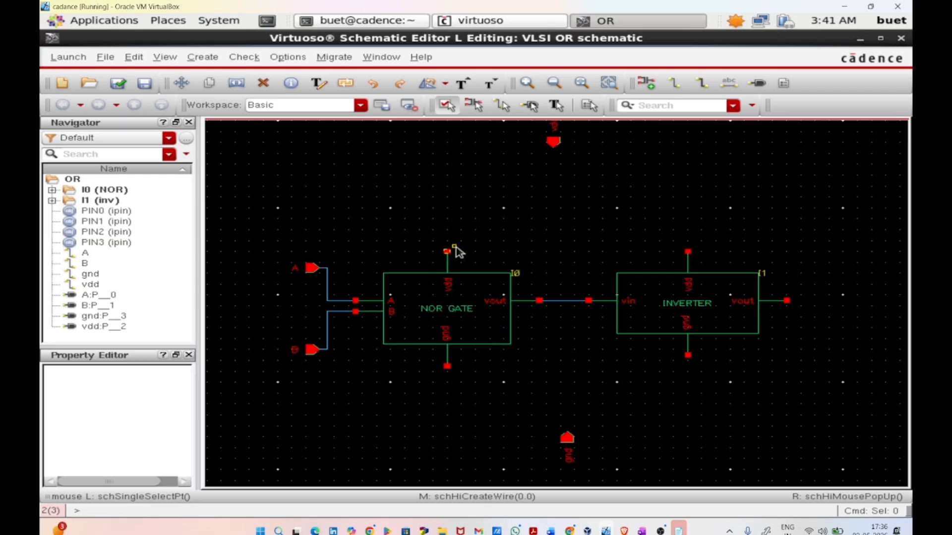
Step: Join the vdd terminals of the NOR gate and inverter with a wire and connect the vdd pin to it
key(w)
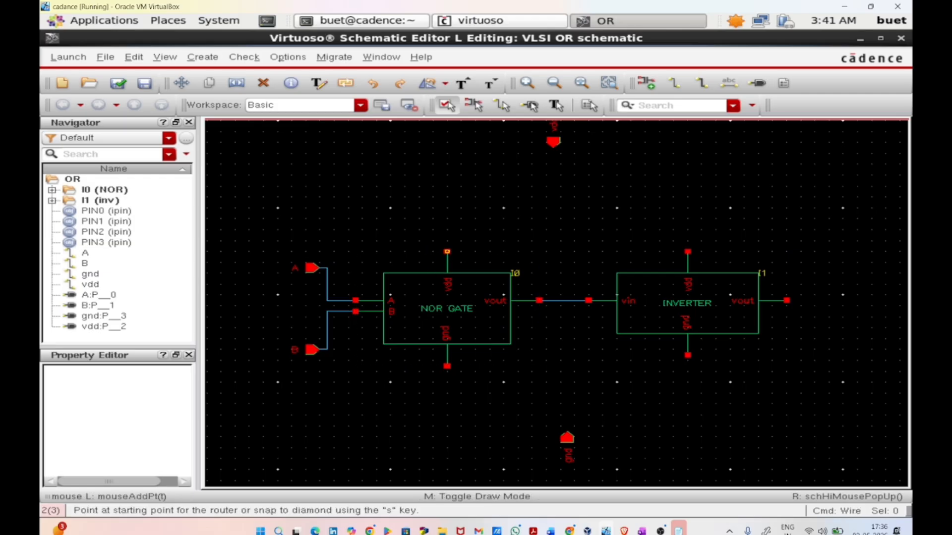
click(447, 251)
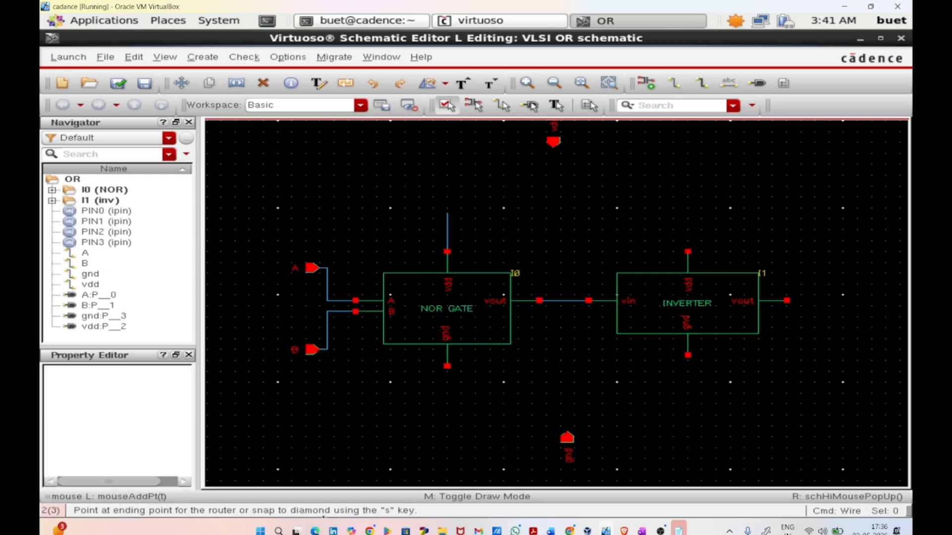
click(688, 251)
key(Escape)
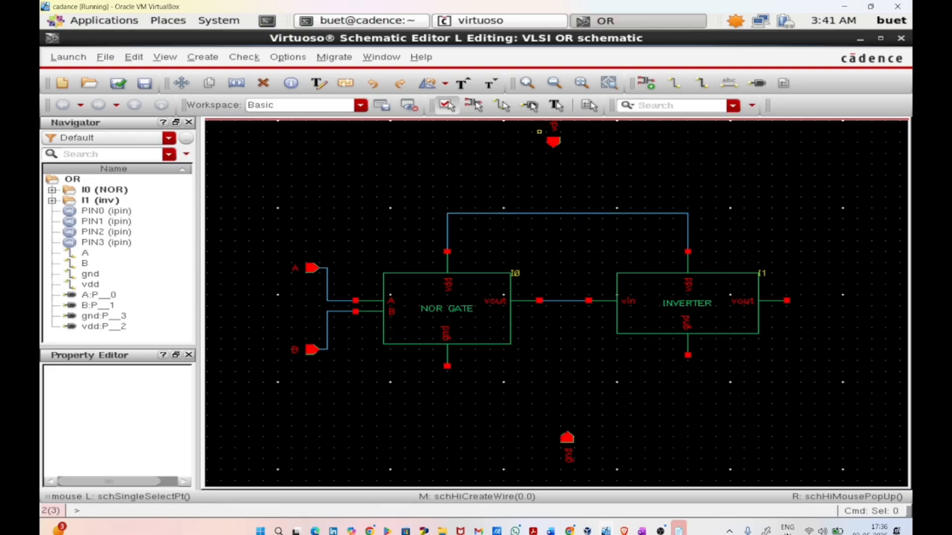
key(w)
click(553, 142)
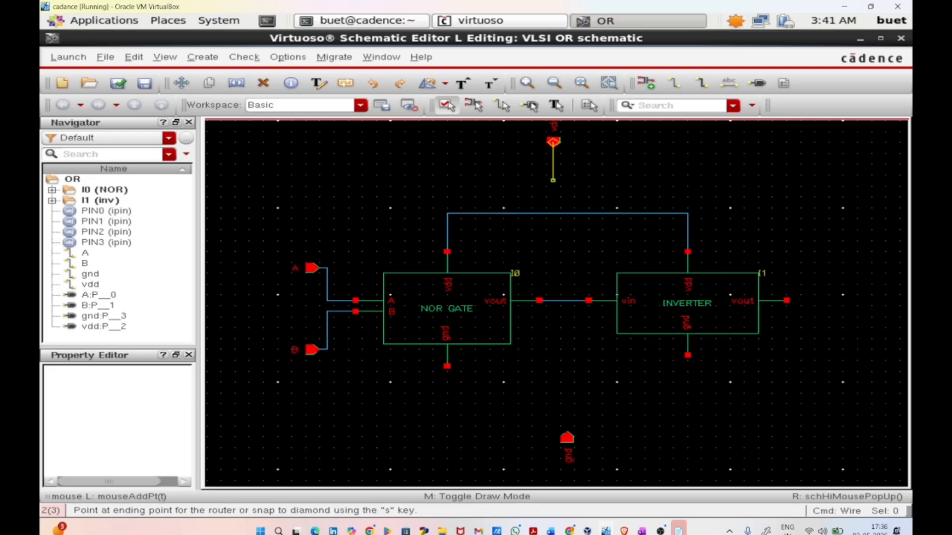
click(556, 214)
key(Escape)
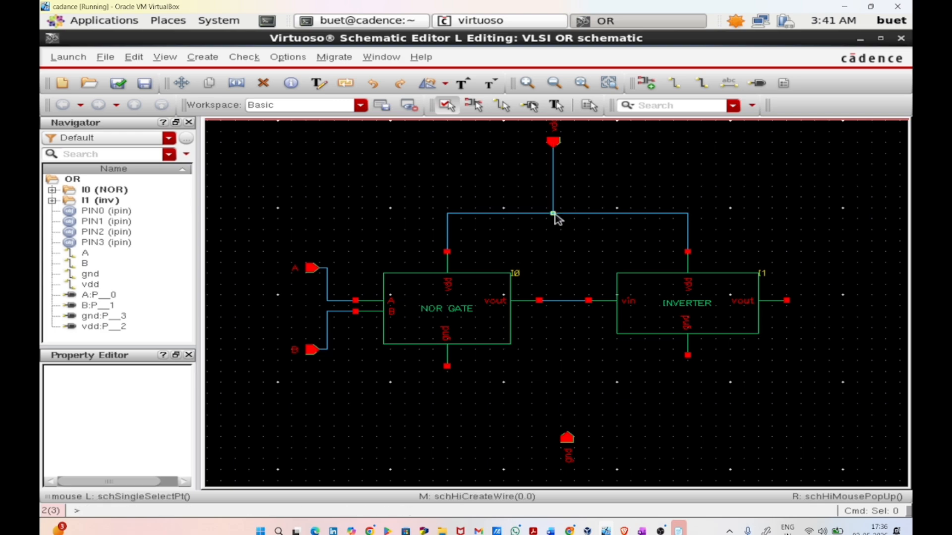
Step: Join the gnd terminals of the NOR gate and inverter with a wire and connect the gnd pin to it
key(w)
click(447, 367)
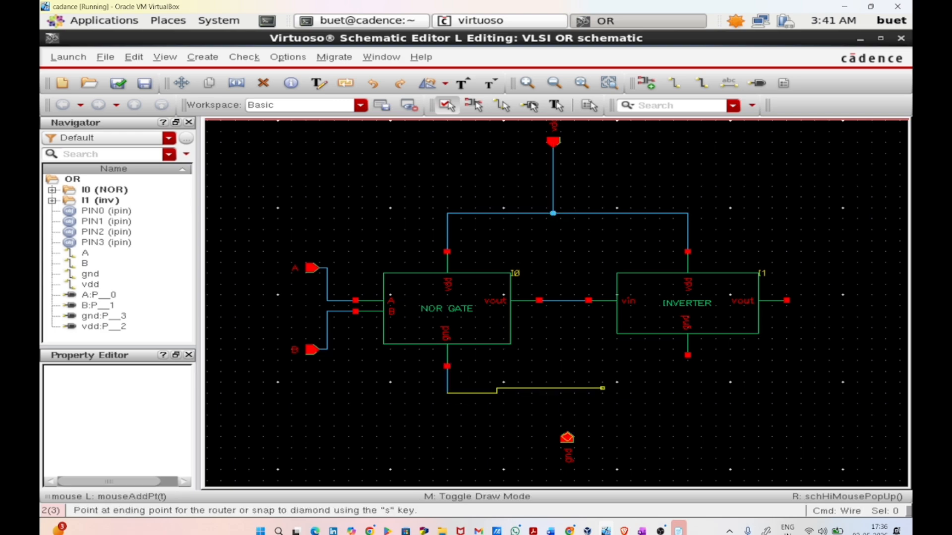
click(688, 356)
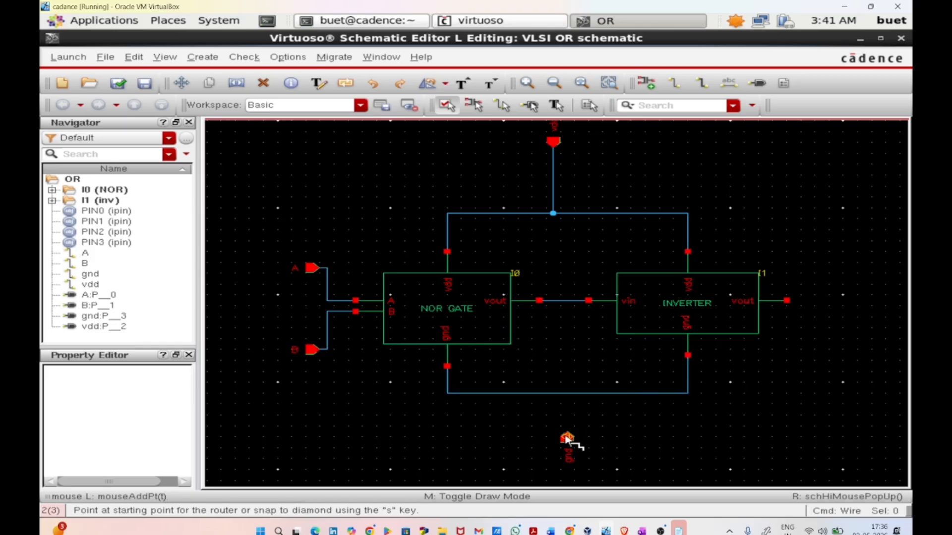
click(567, 437)
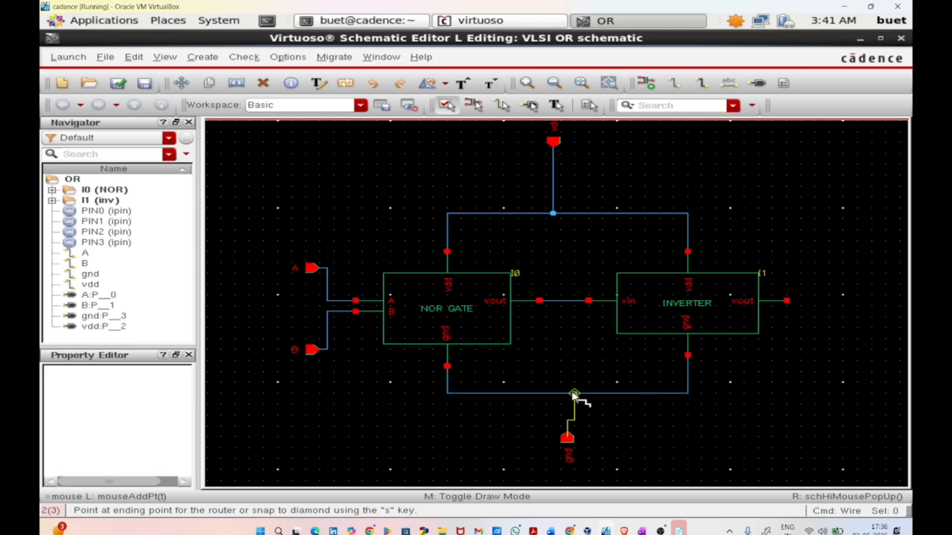
click(568, 394)
key(Escape)
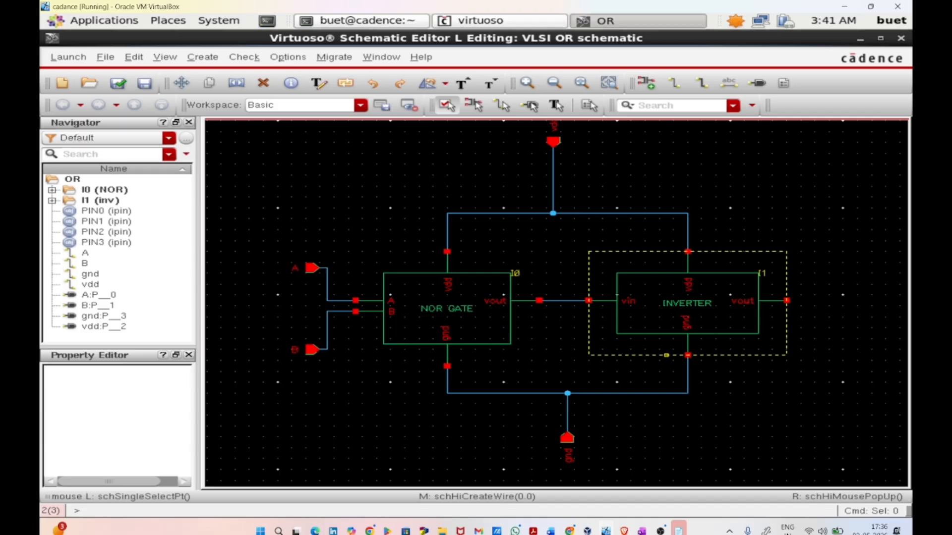
Step: Add an output pin named vout, rotated to face the inverter, just beyond the inverter's vout terminal
key(p)
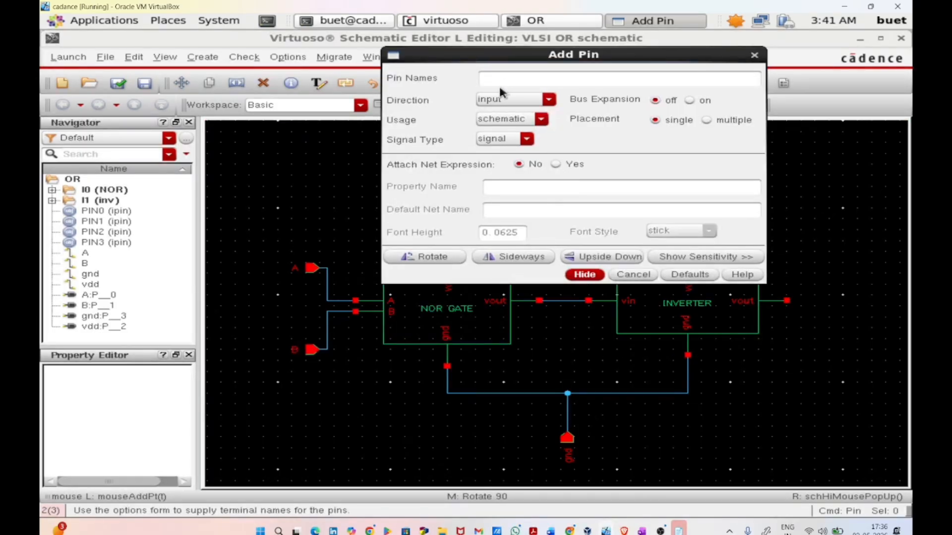
click(501, 100)
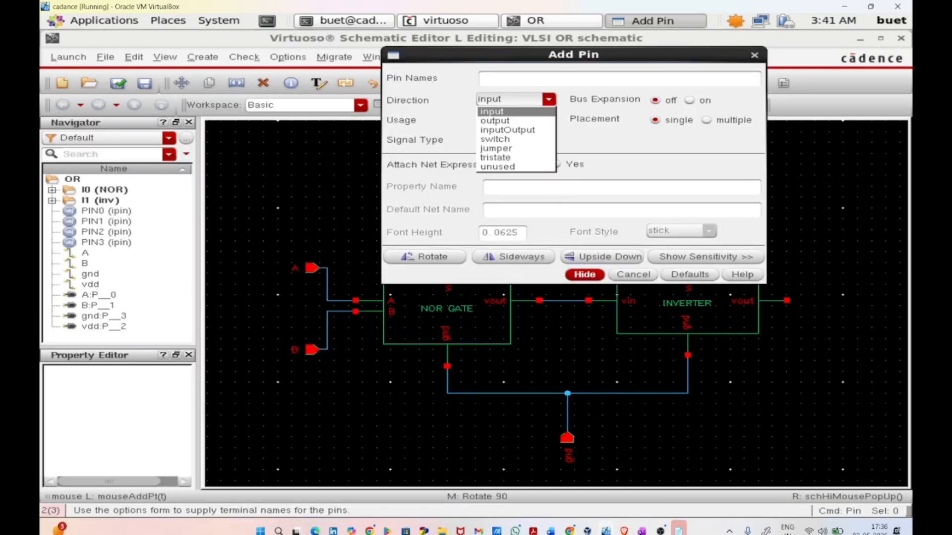
click(503, 121)
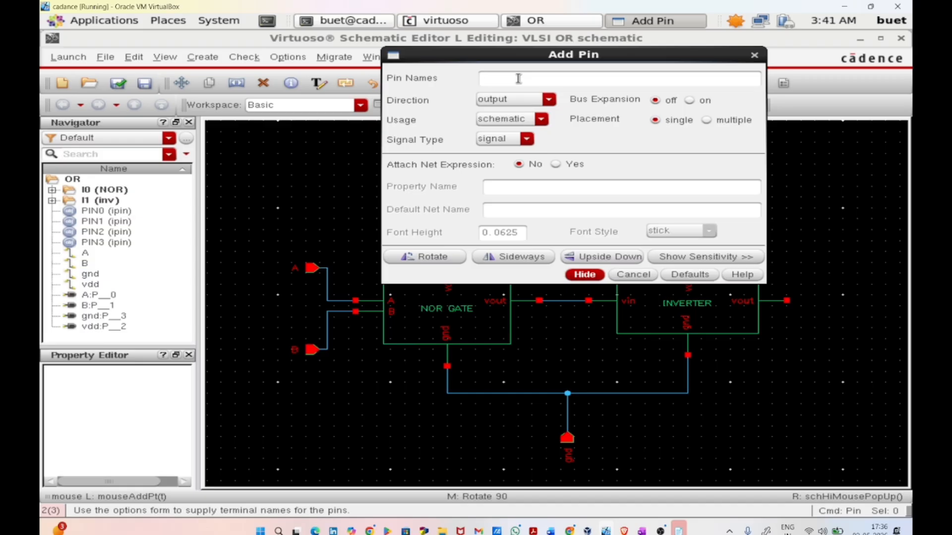
text(vout)
key(Return)
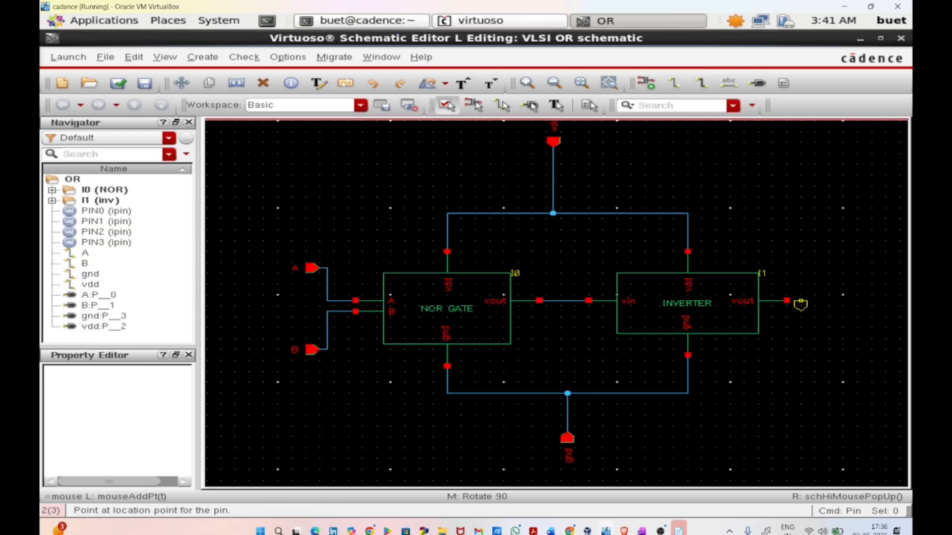
middle_click(833, 304)
click(823, 296)
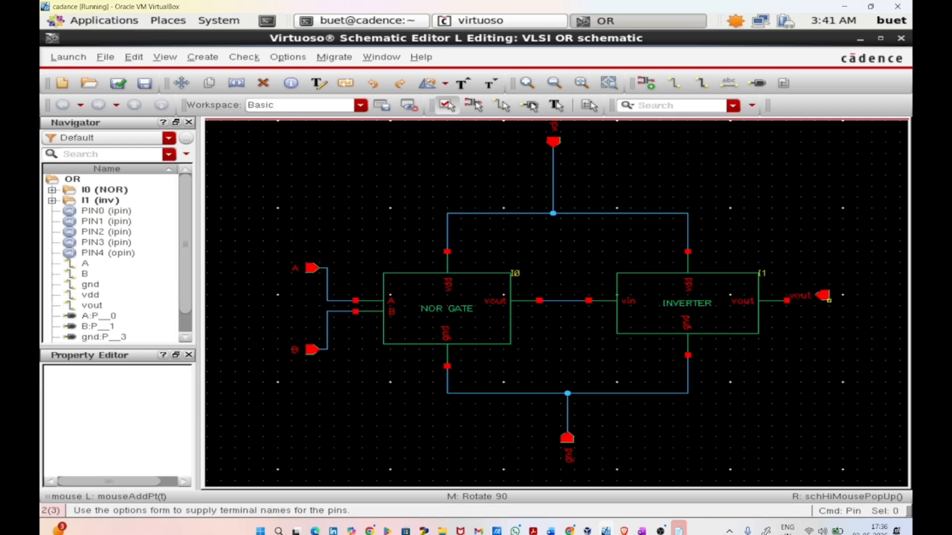
Step: Wire the vout output pin to the inverter's vout terminal
key(w)
click(824, 296)
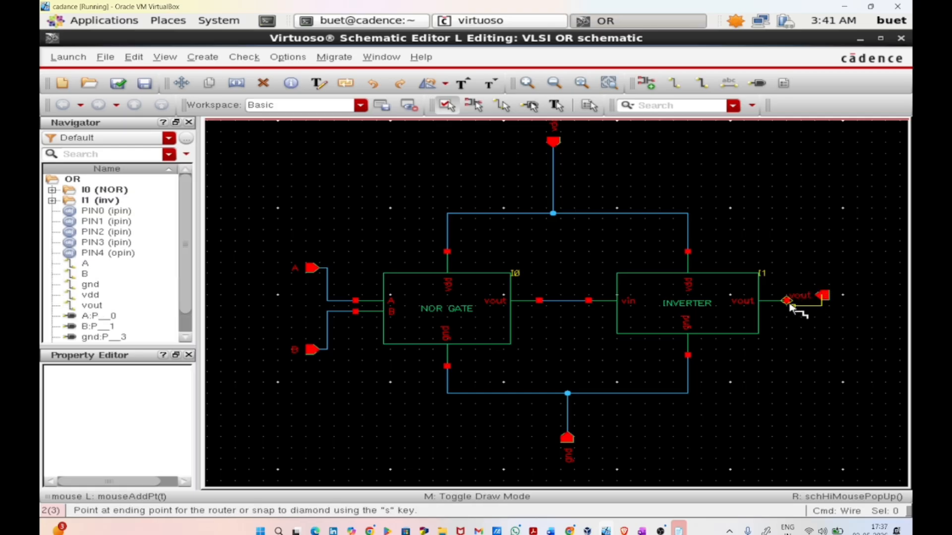
click(785, 301)
key(Escape)
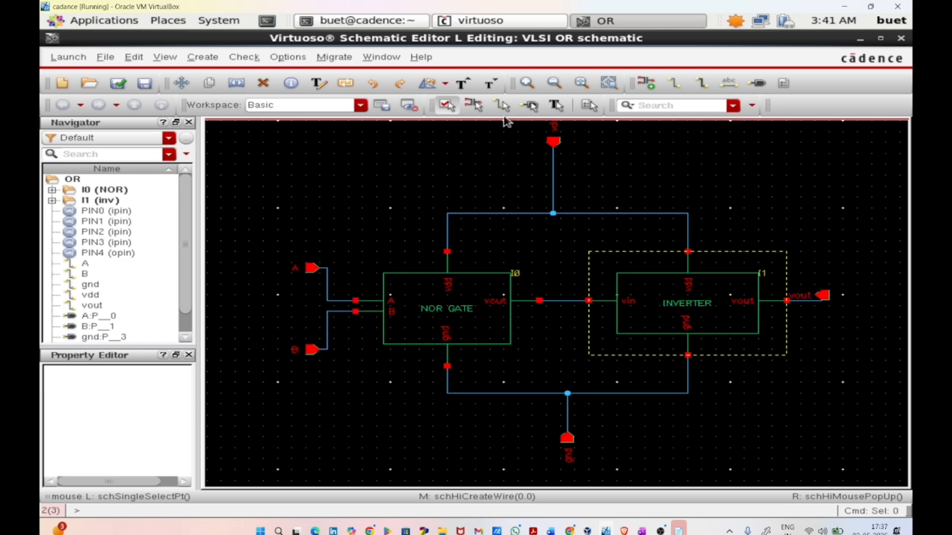
Step: Check and save the OR schematic, review the check messages in the Virtuoso log, and return to the maximized schematic editor
click(109, 83)
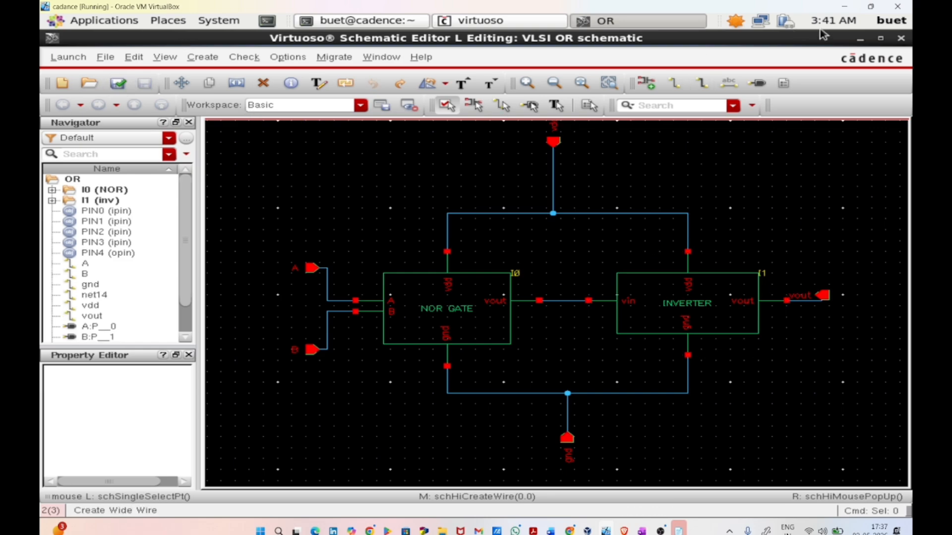
click(881, 39)
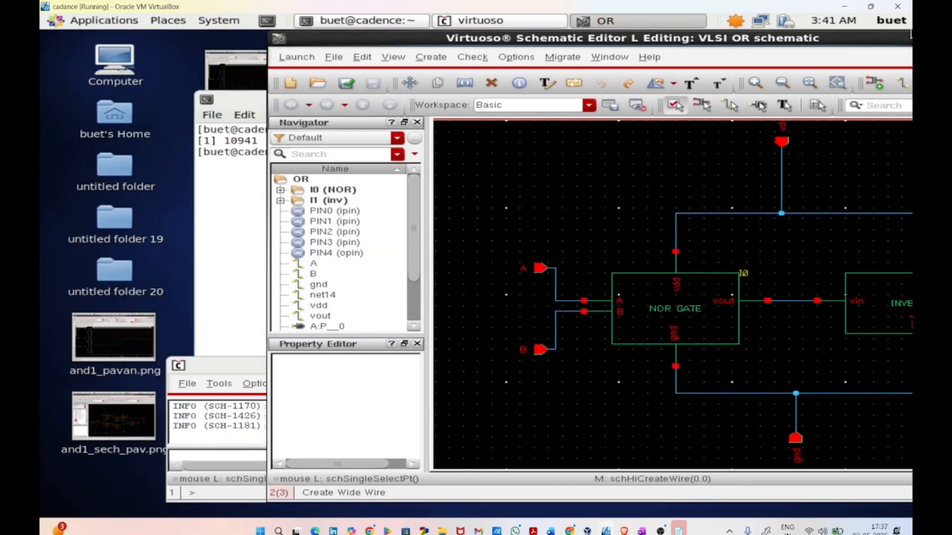
click(215, 424)
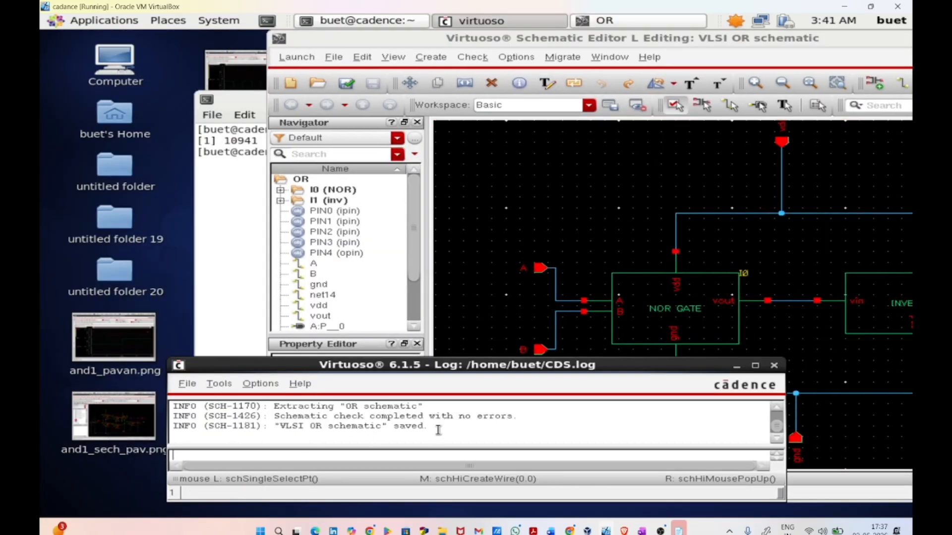
drag(719, 38, 503, 40)
double_click(786, 39)
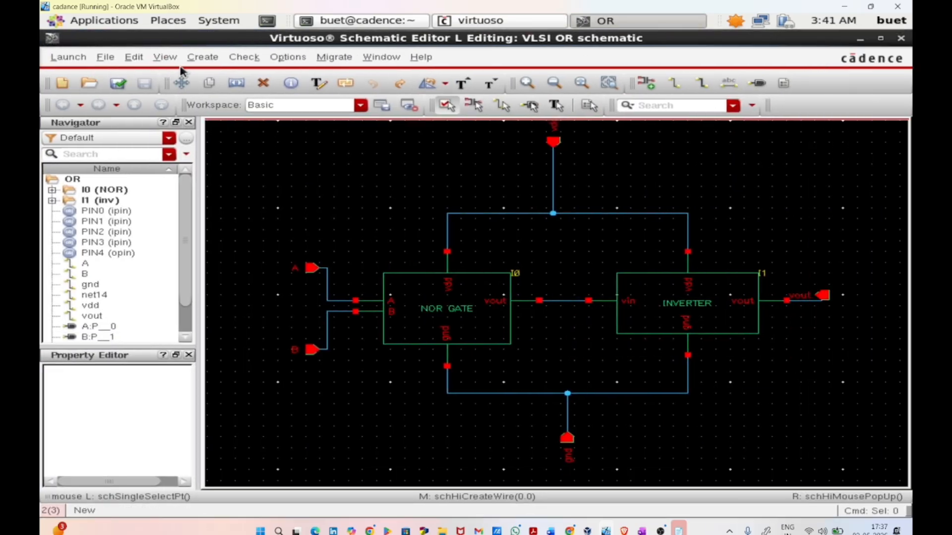
Step: Create a cellview from the OR schematic in library VLSI, with symbol as the target view
click(202, 57)
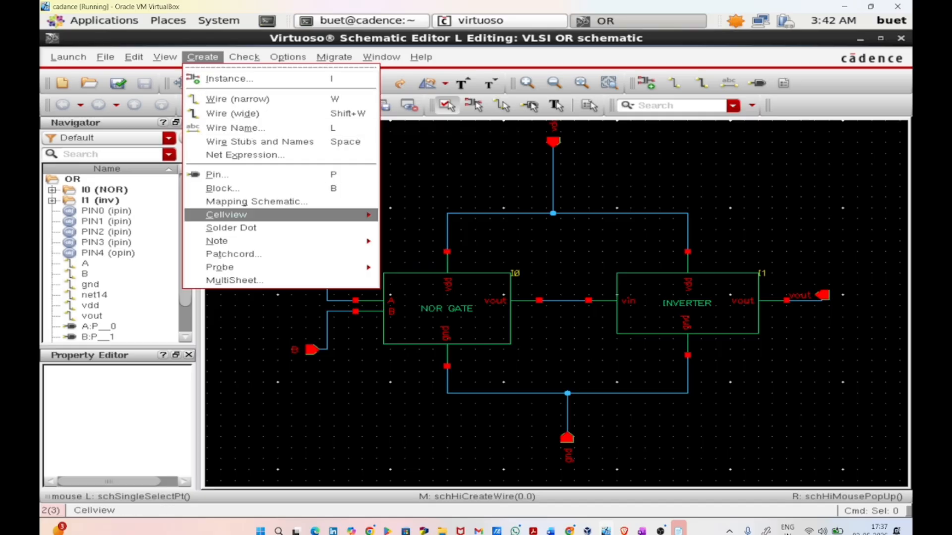
mouse_move(297, 215)
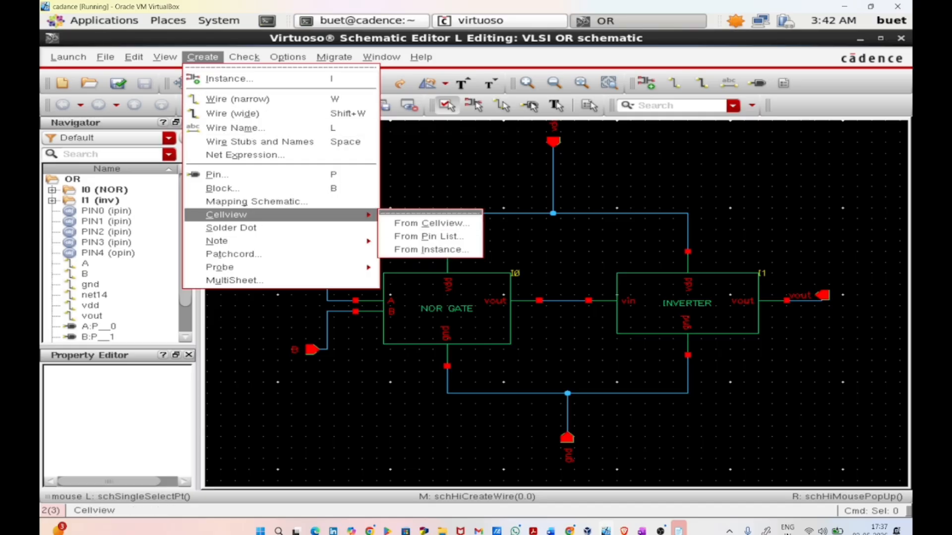
click(403, 223)
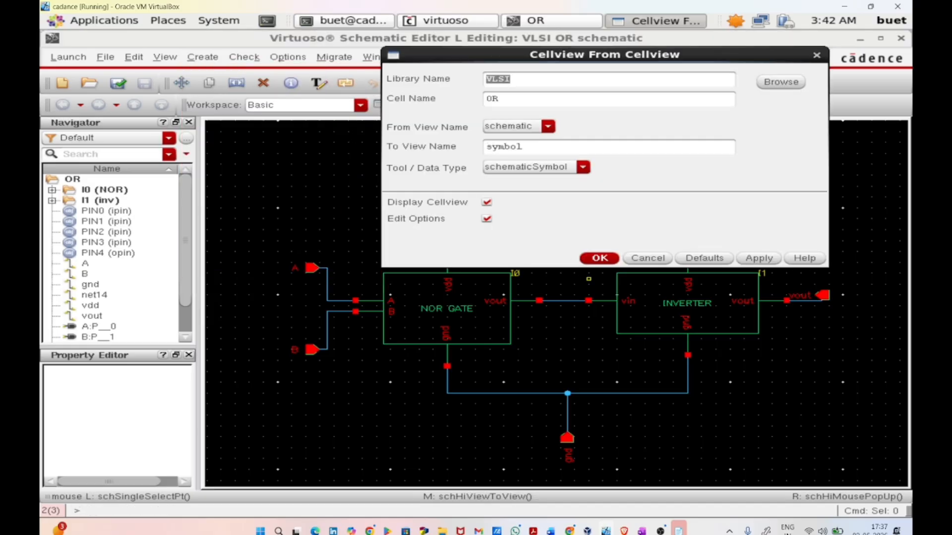
click(597, 262)
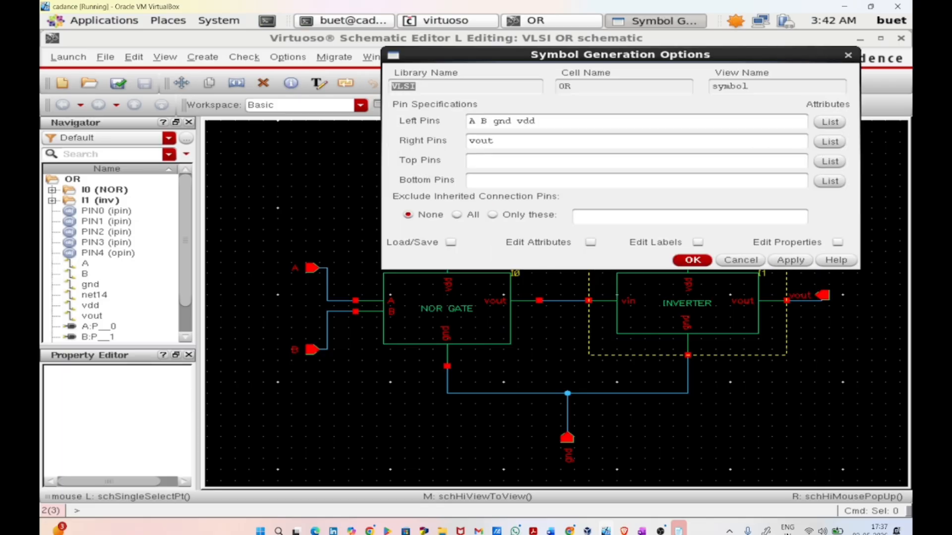
Step: Move vdd to the top pins and gnd to the bottom pins, leaving A B as left pins, and generate the symbol
drag(494, 123, 541, 122)
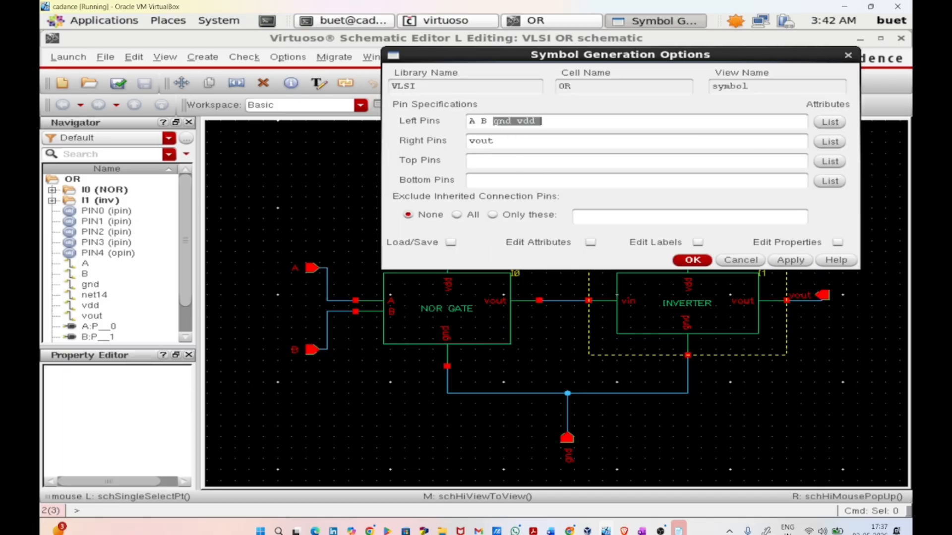
right_click(552, 127)
click(555, 169)
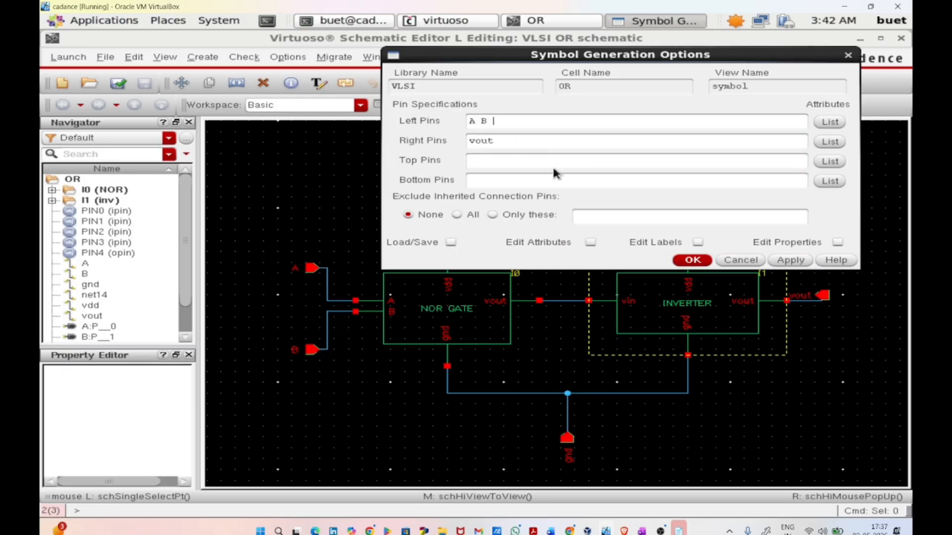
key(ctrl+v)
drag(518, 161, 469, 161)
click(469, 161)
right_click(469, 164)
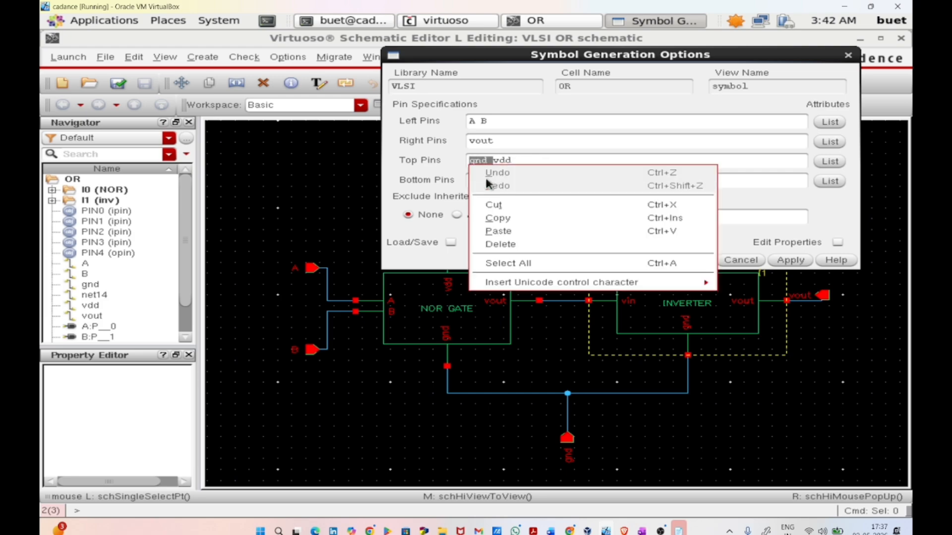
click(500, 202)
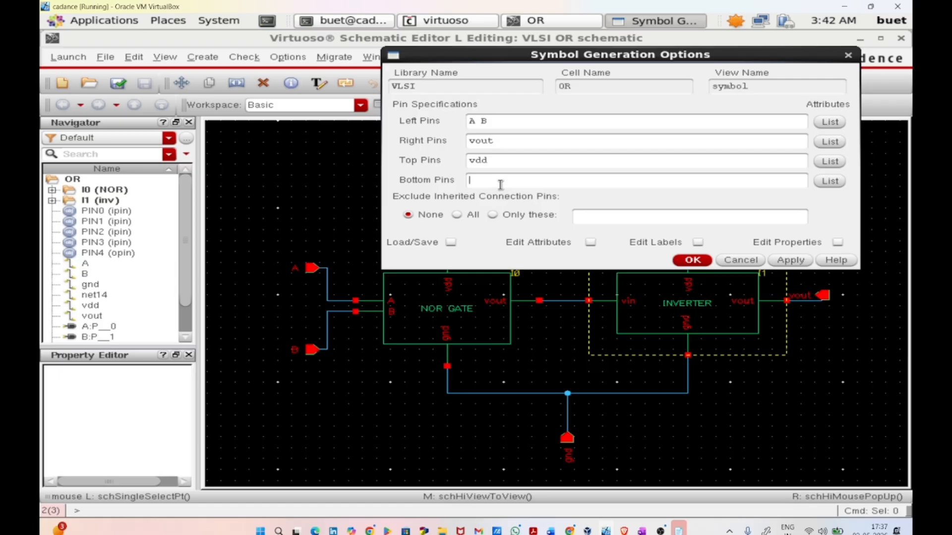
key(ctrl+v)
click(691, 260)
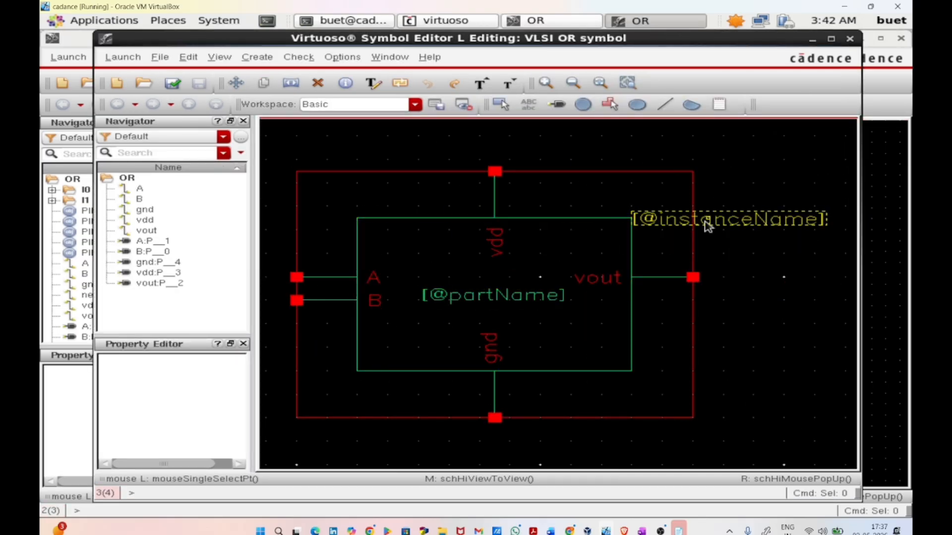
click(719, 219)
right_click(723, 220)
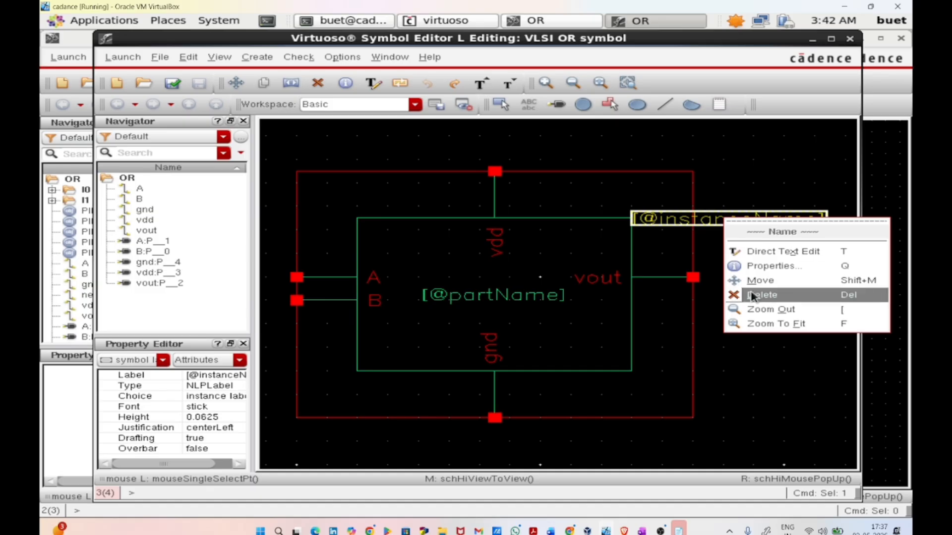
click(756, 295)
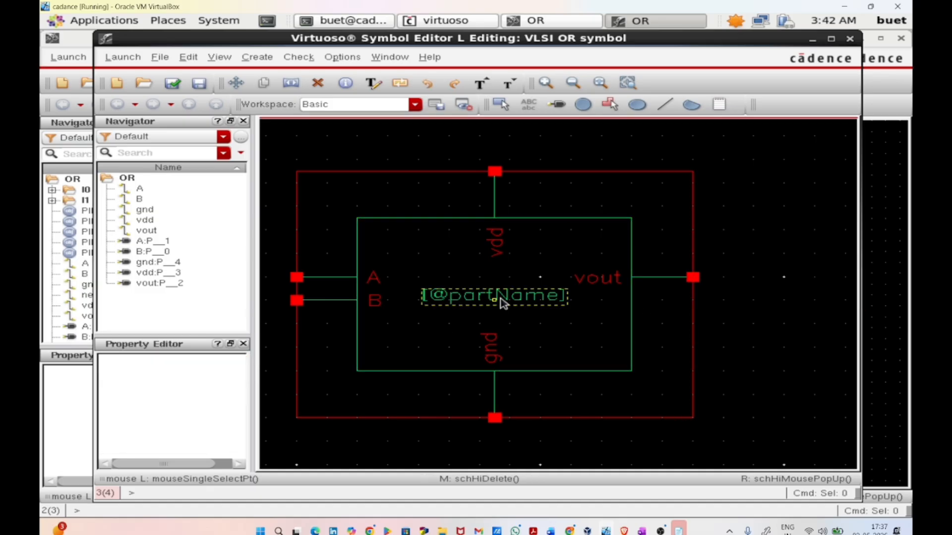
click(503, 302)
click(504, 303)
click(504, 299)
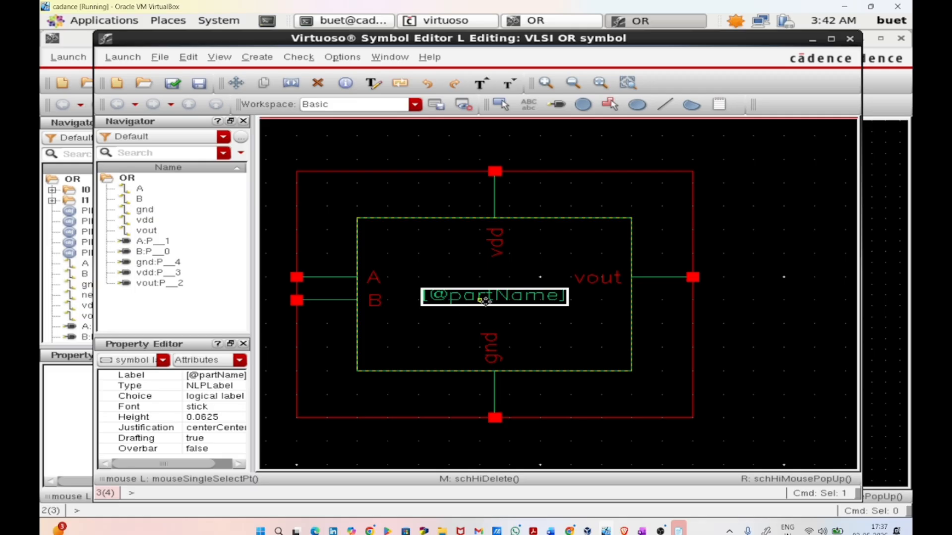
click(485, 300)
double_click(488, 300)
key(BackSpace)
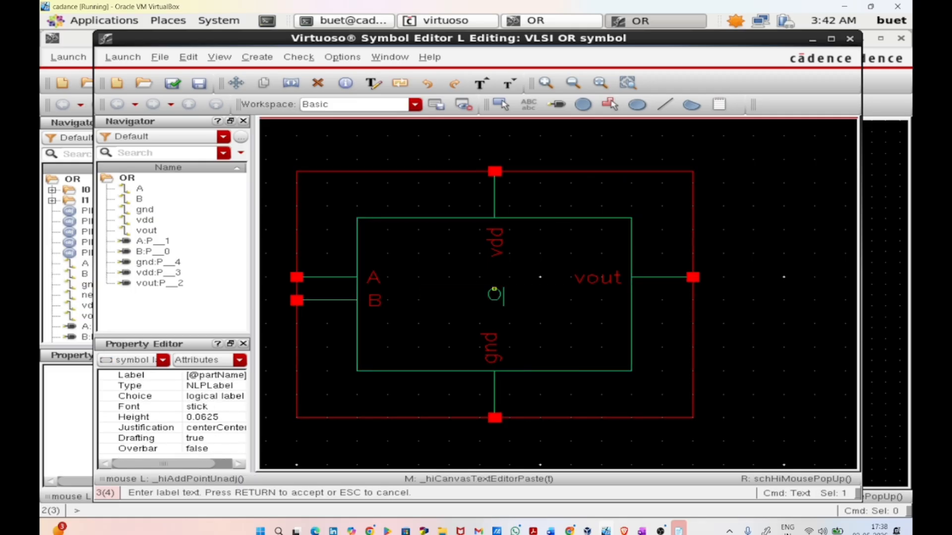
text(OR GAT)
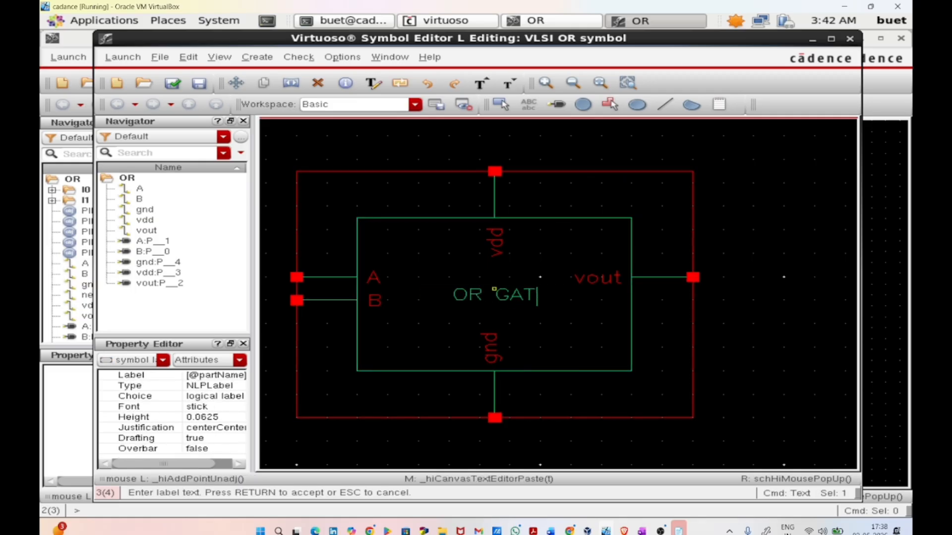
text(E)
key(Return)
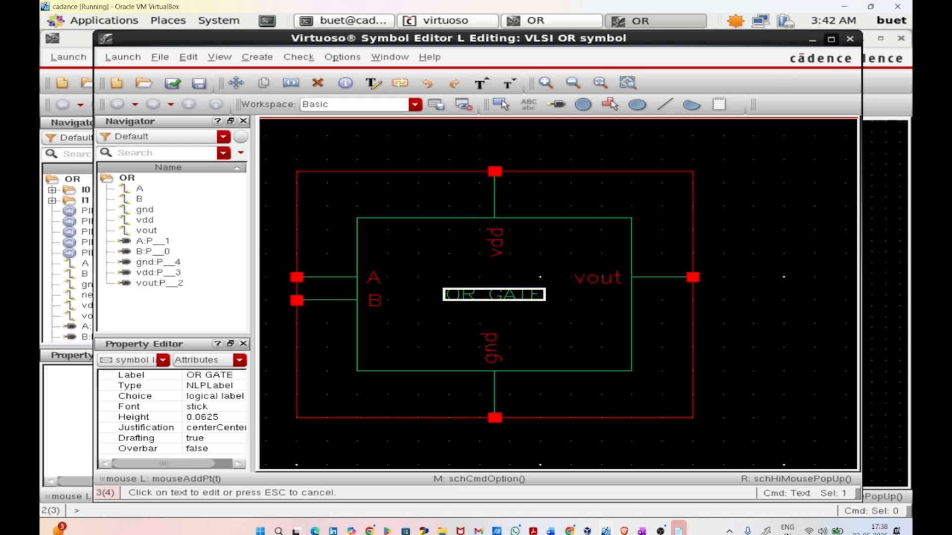
Step: Minimize the OR symbol and schematic editors and create a new schematic cellview named OR1 in library VLSI
click(831, 39)
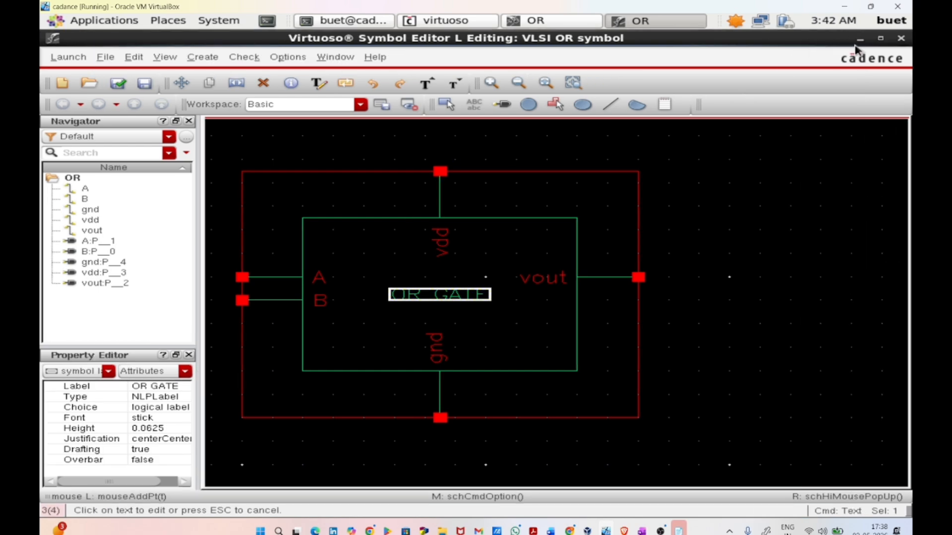
click(860, 39)
click(860, 39)
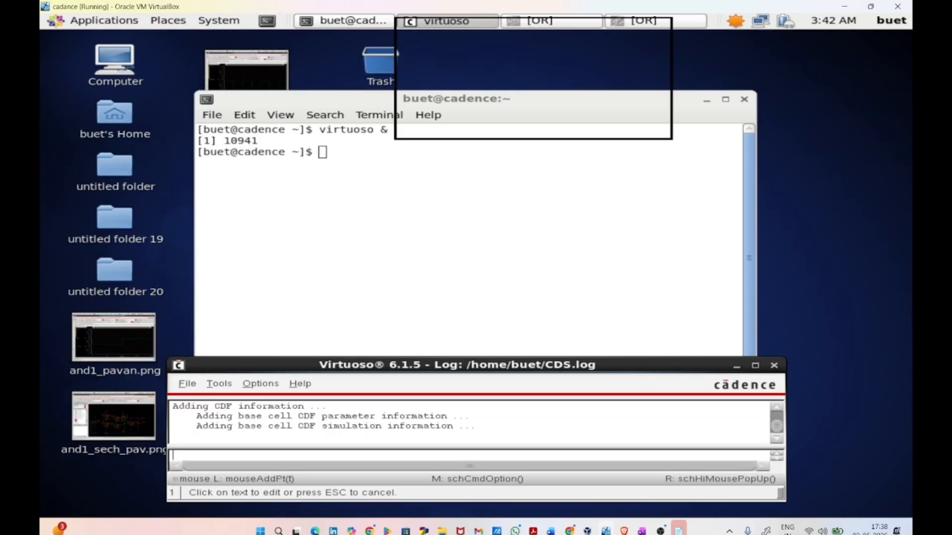
click(187, 384)
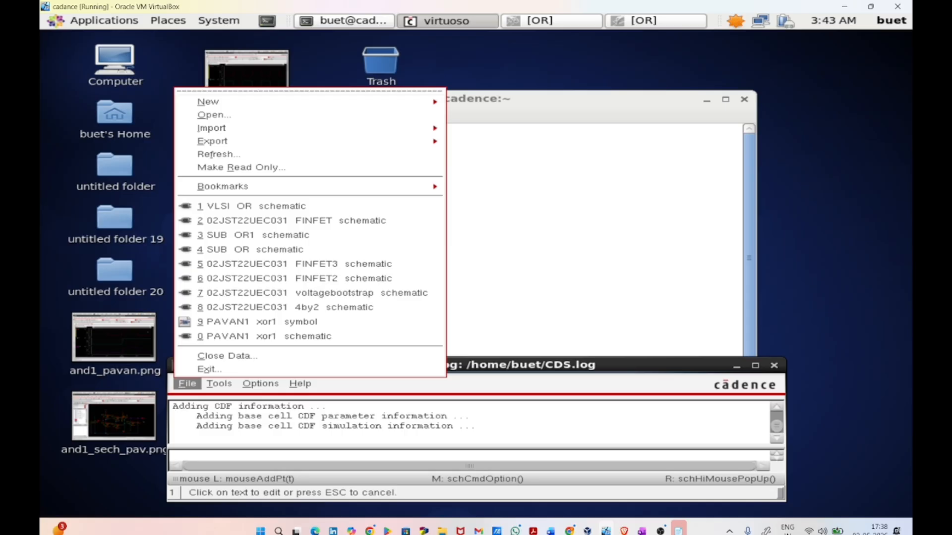
mouse_move(209, 101)
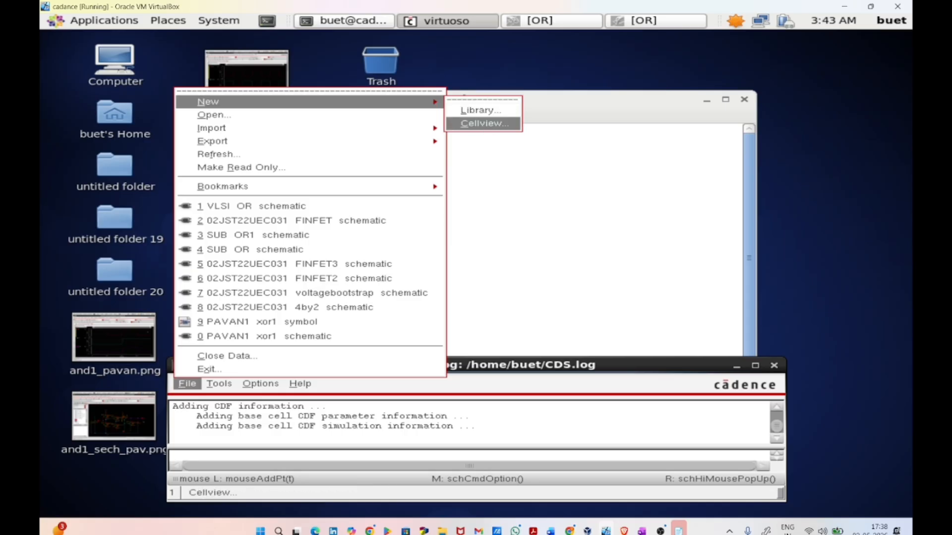
click(484, 123)
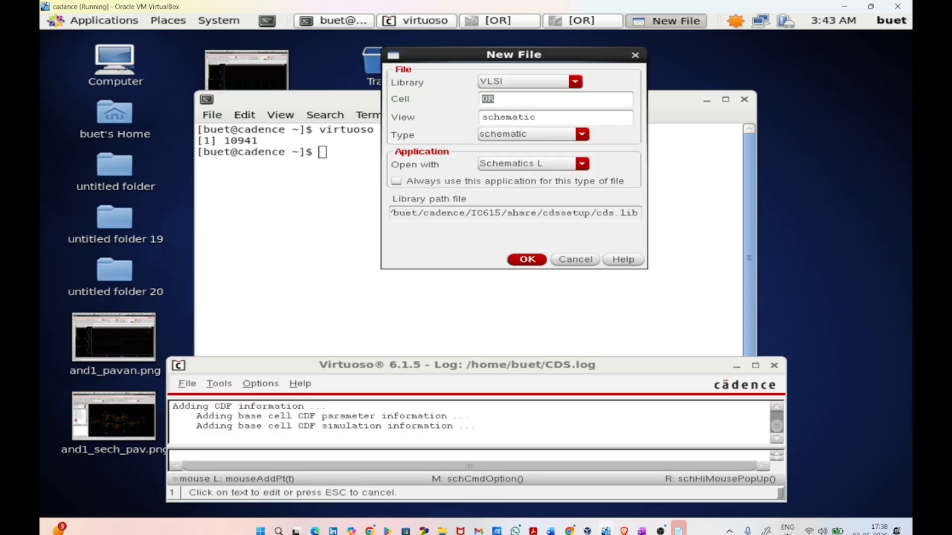
click(502, 100)
key(Return)
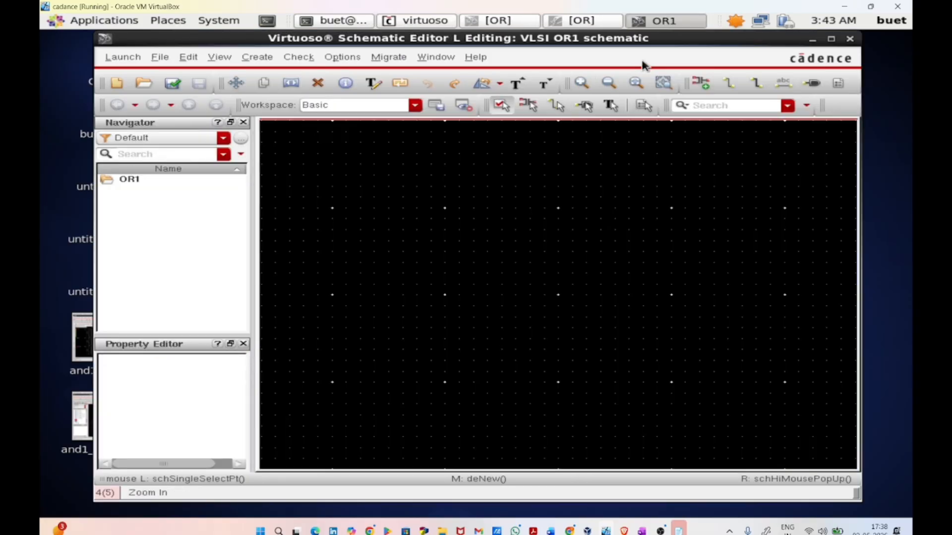
Step: Maximize the OR1 schematic editor and place one instance of the VLSI OR symbol in the middle of the sheet
click(832, 39)
key(i)
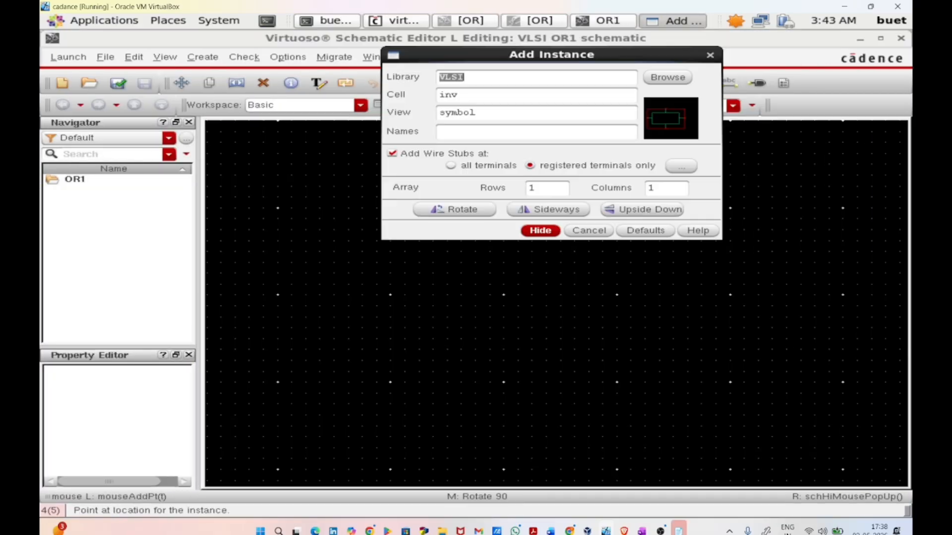
click(687, 77)
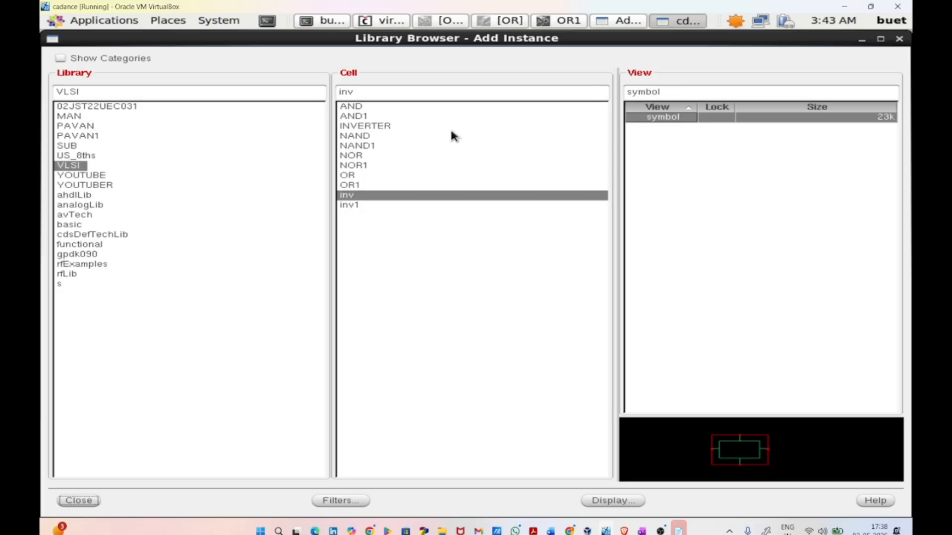
click(388, 177)
click(84, 502)
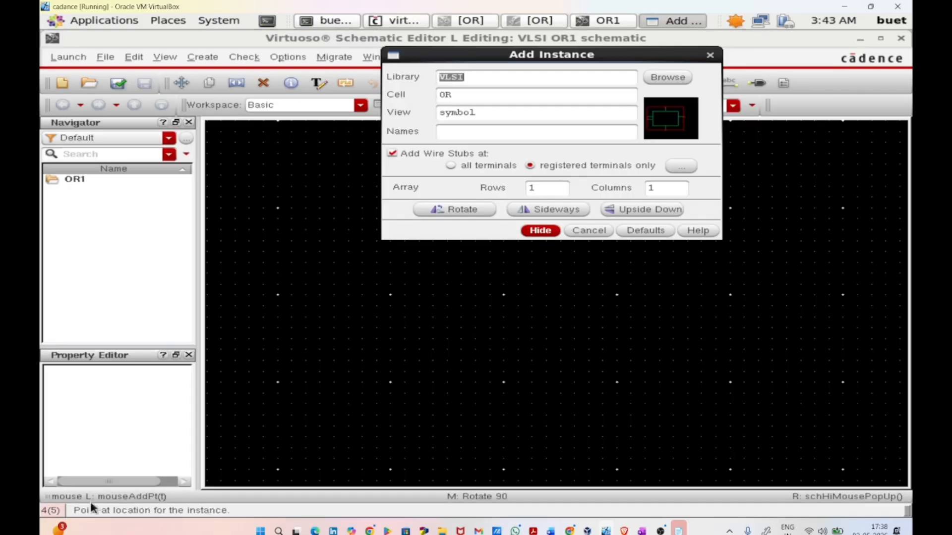
click(548, 232)
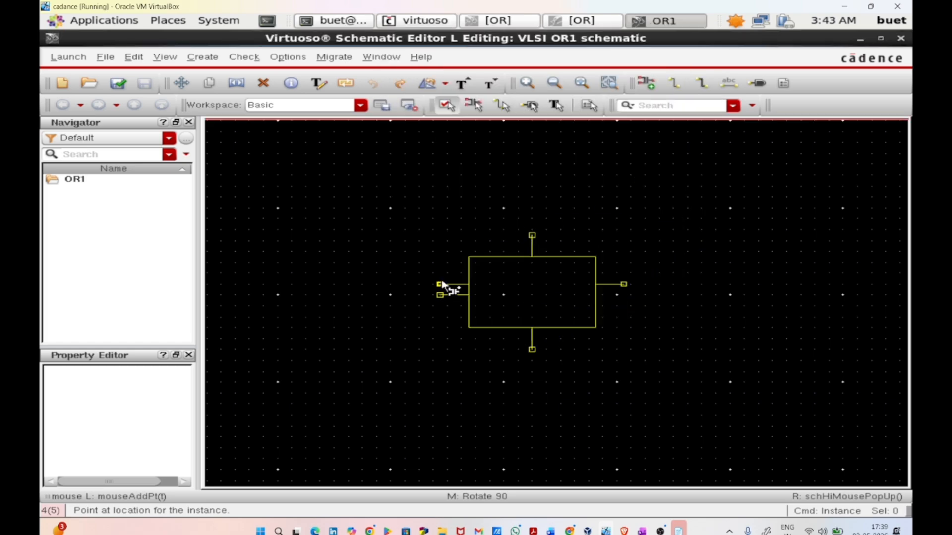
click(441, 284)
key(Escape)
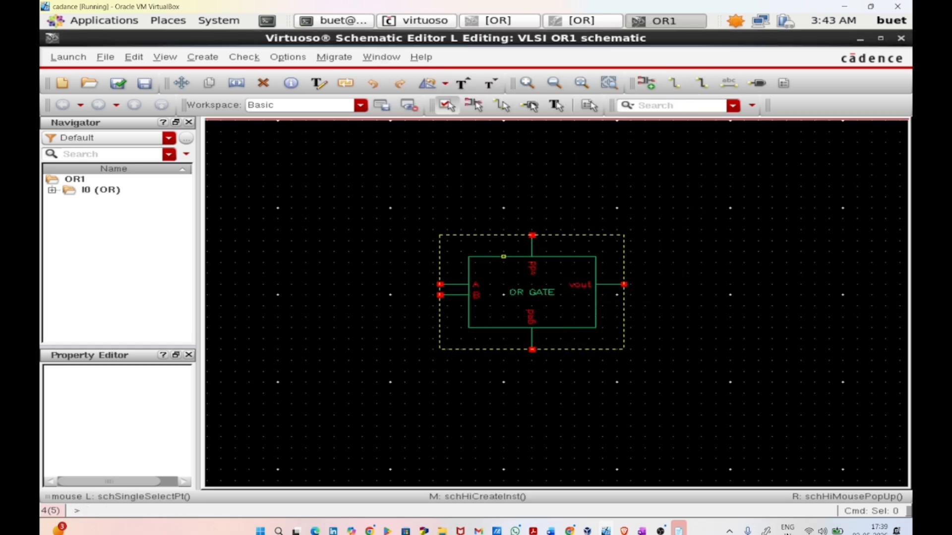
Step: Add an output pin named vout, rotated to face the OR gate, level with its vout terminal
key(p)
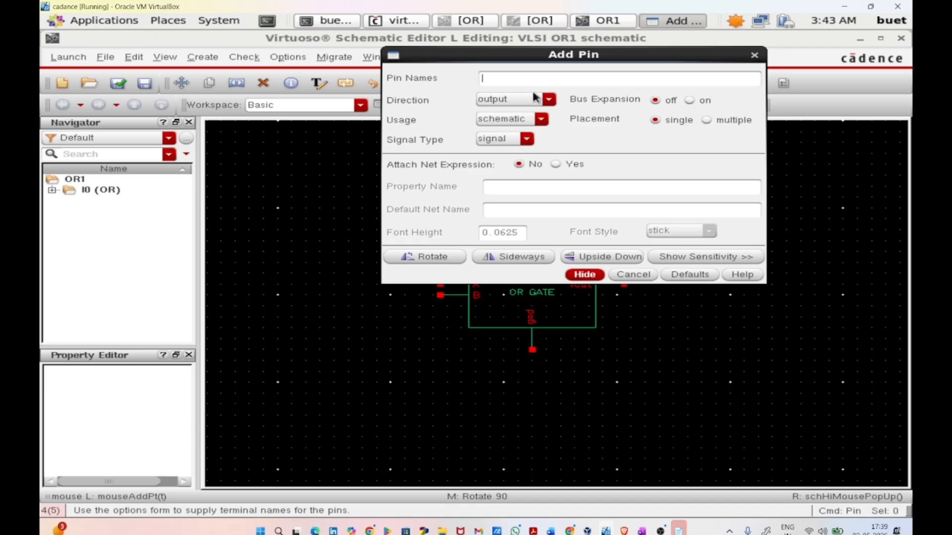
text(vout)
key(Return)
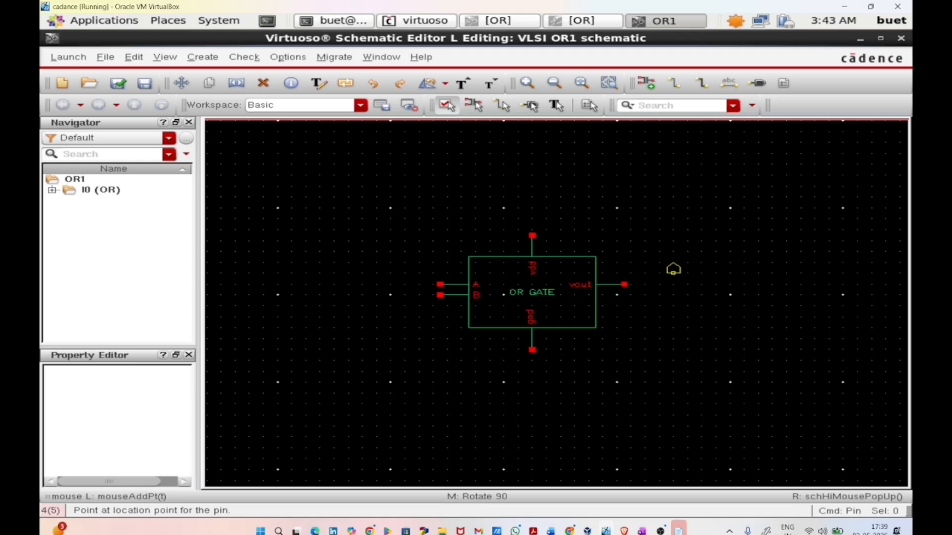
middle_click(678, 286)
click(677, 286)
key(Escape)
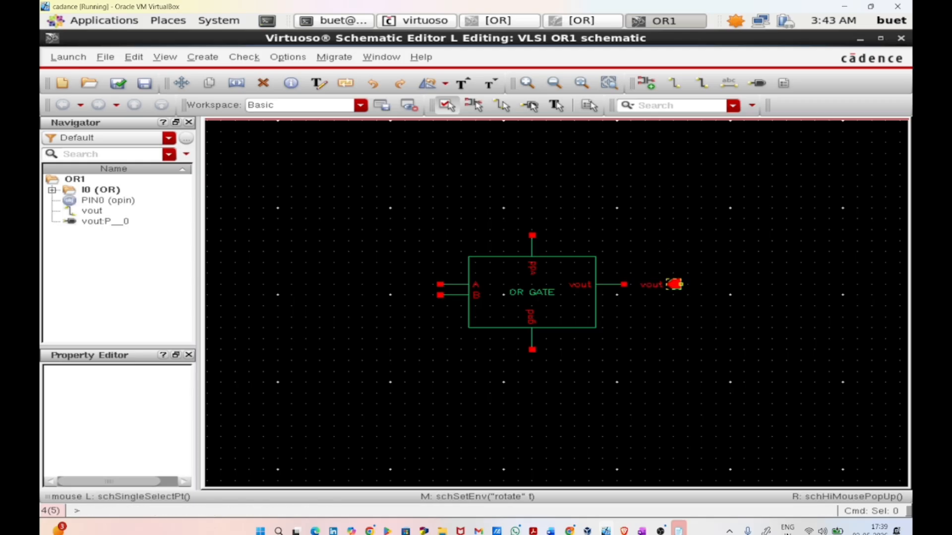
Step: Wire the vout output pin to the OR gate's vout terminal
key(w)
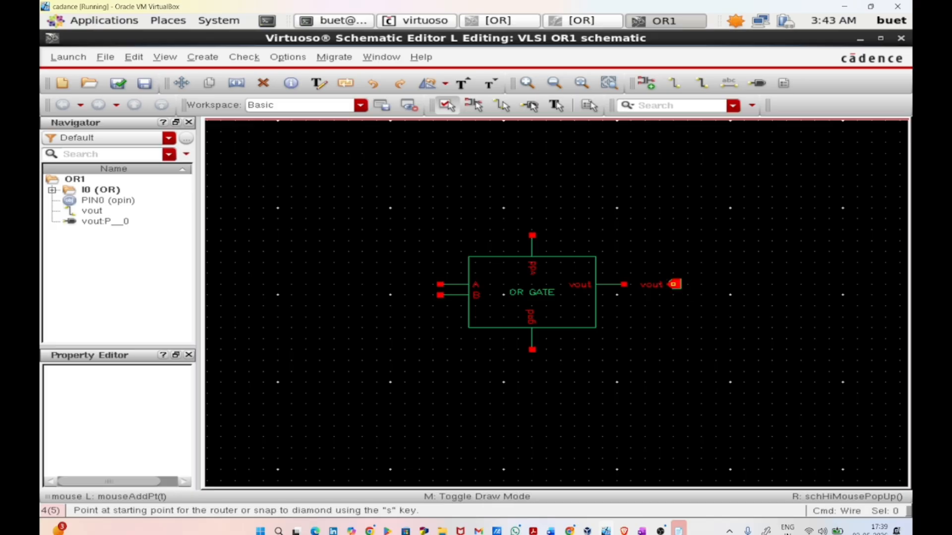
click(676, 285)
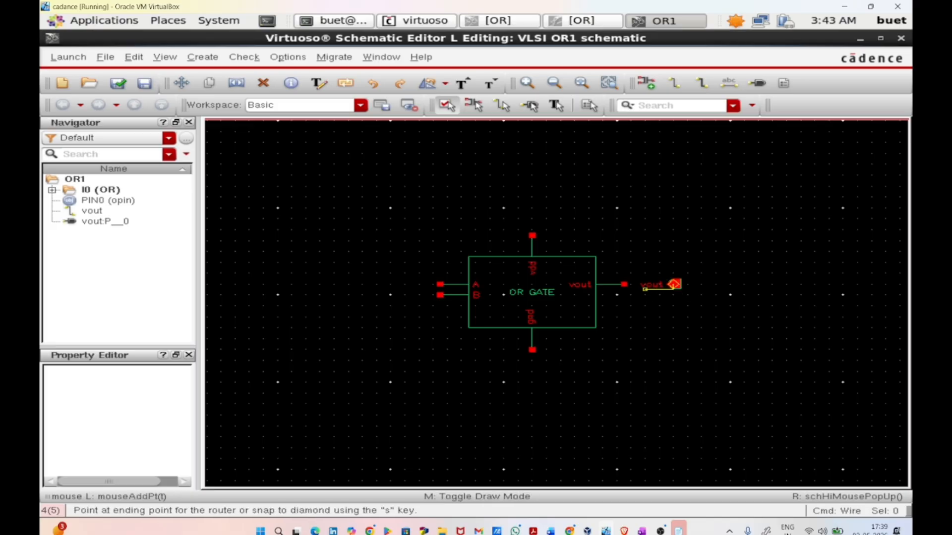
click(624, 285)
key(Escape)
Step: Add input pins named A and B on the input side of the OR gate, A above B
key(p)
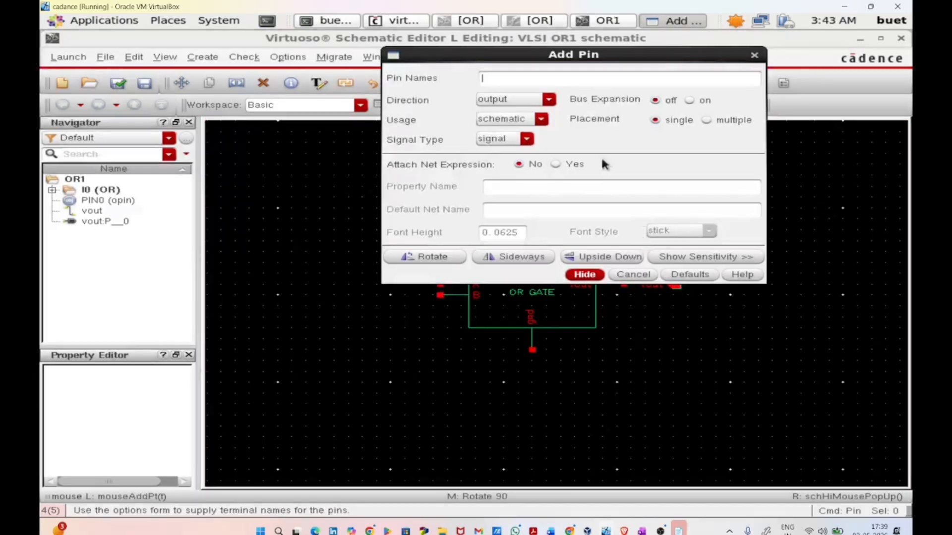
click(540, 101)
click(533, 109)
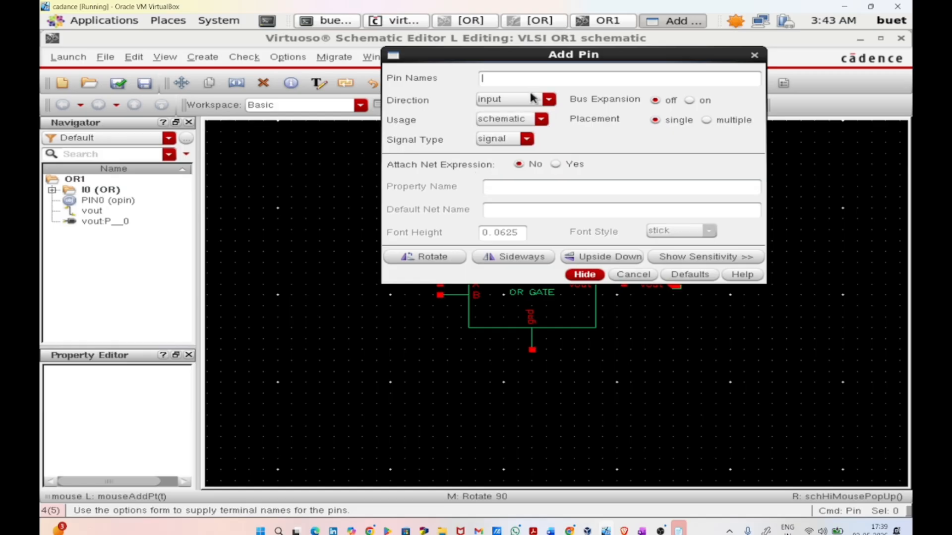
text(A B vdd gnd)
key(Return)
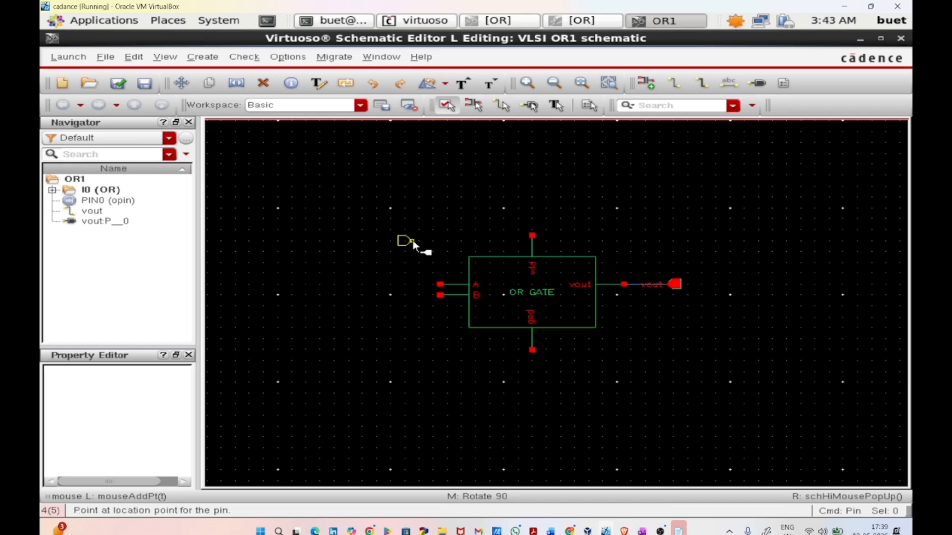
click(412, 252)
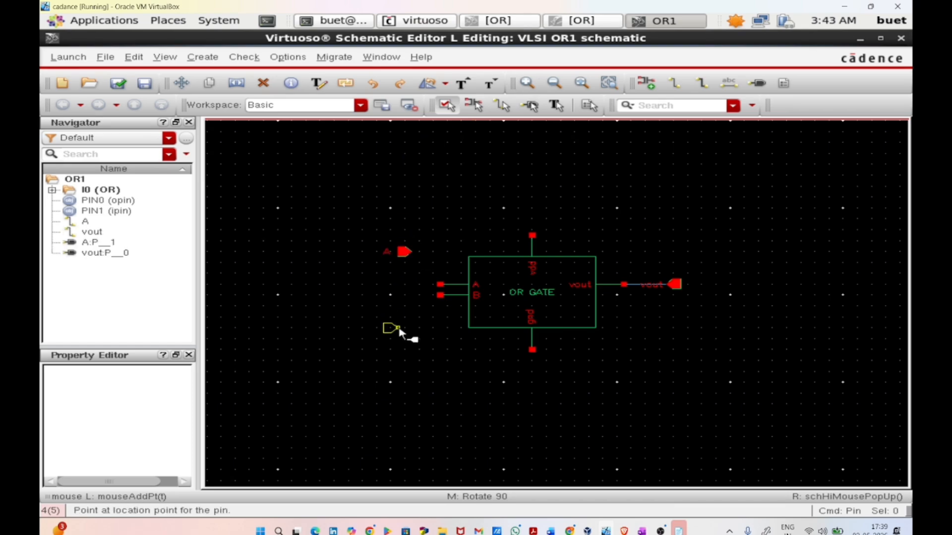
click(404, 333)
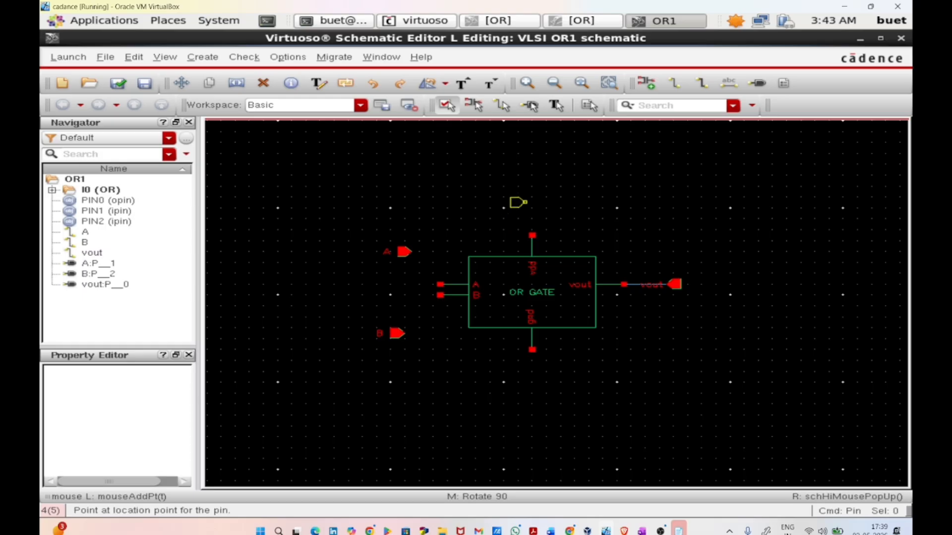
Step: Place the vdd input pin above and the gnd input pin below the OR gate, each rotated to face its terminal
middle_click(533, 194)
click(532, 185)
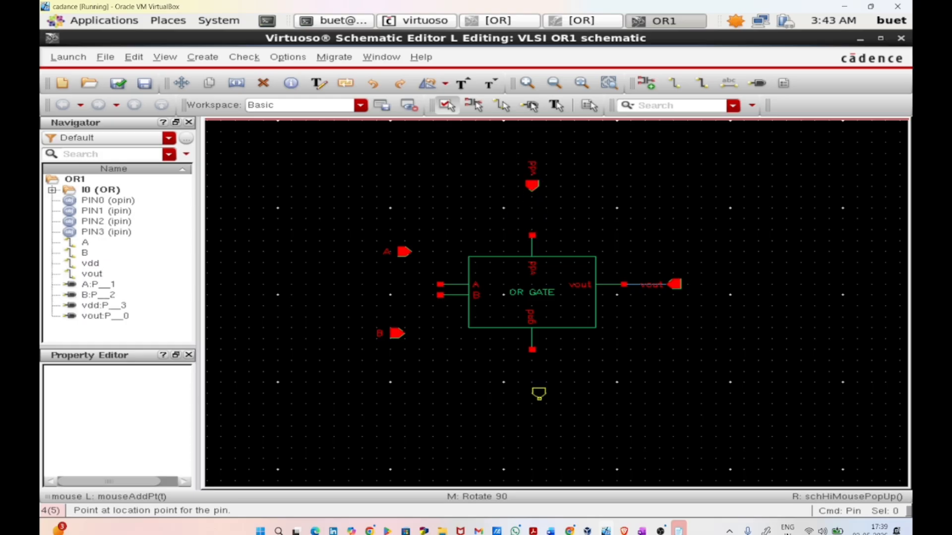
middle_click(532, 393)
middle_click(532, 393)
click(532, 394)
key(Escape)
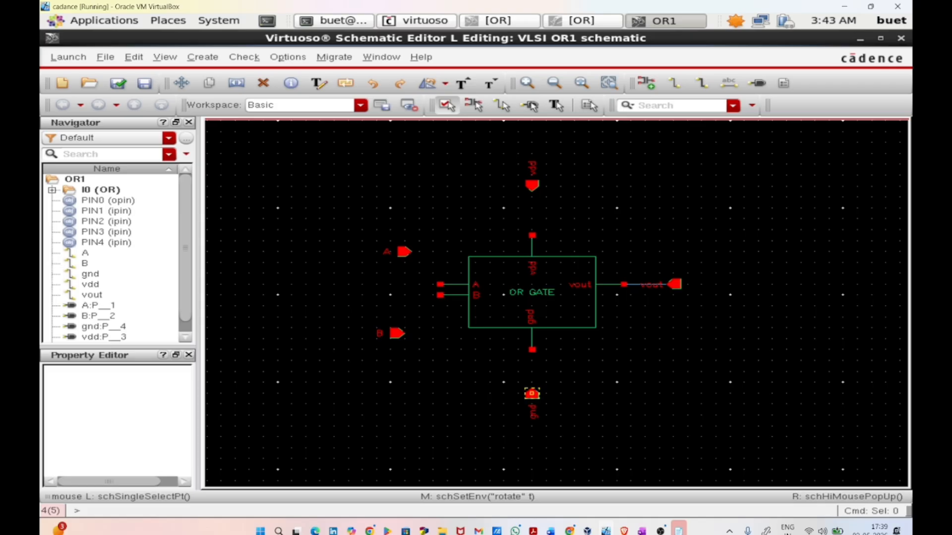
Step: Wire the gnd pin to the OR gate's gnd terminal
key(w)
click(532, 393)
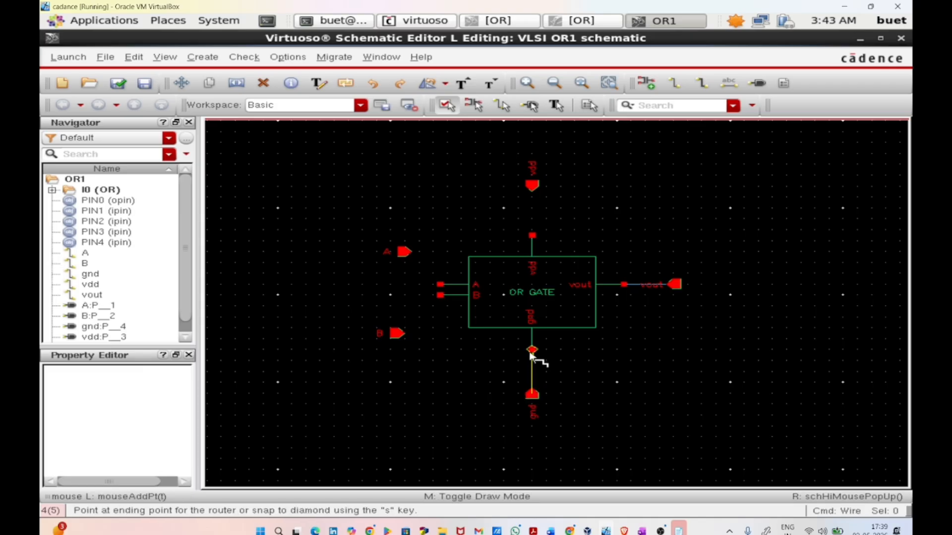
click(532, 350)
key(Escape)
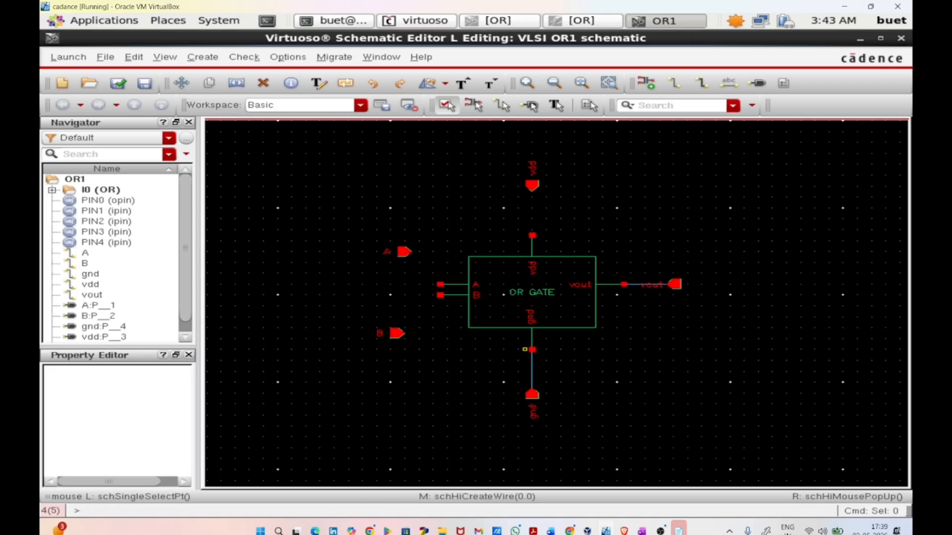
Step: Wire input pins B and A to the OR gate's matching B and A terminals
key(w)
click(397, 334)
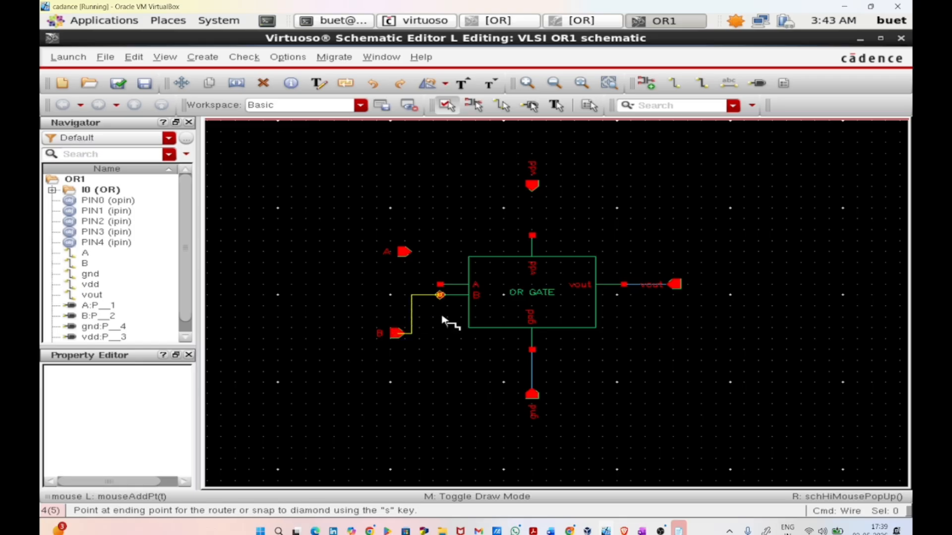
click(445, 313)
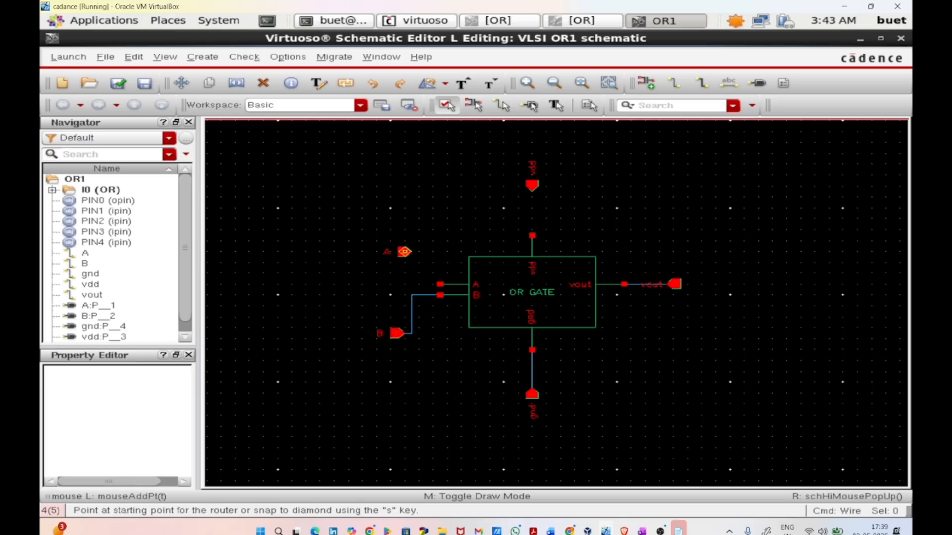
click(404, 252)
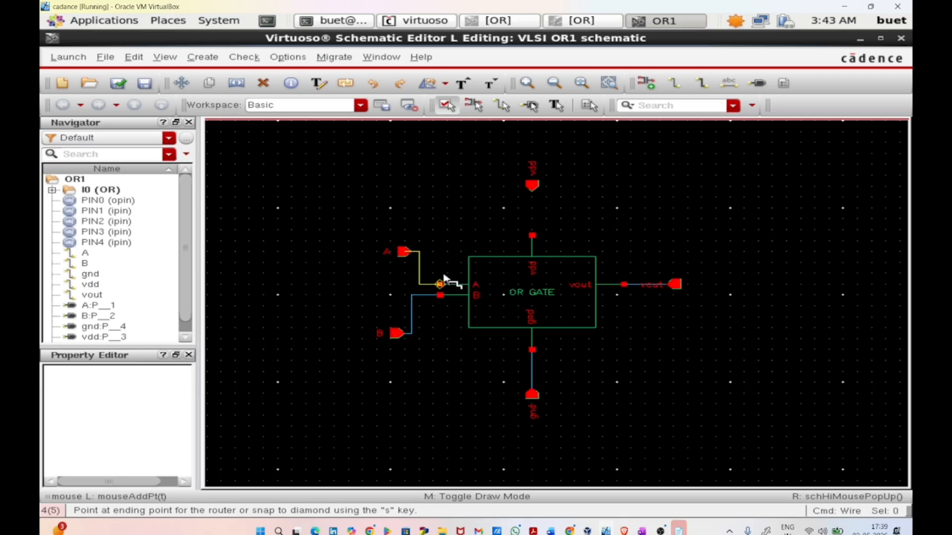
click(442, 280)
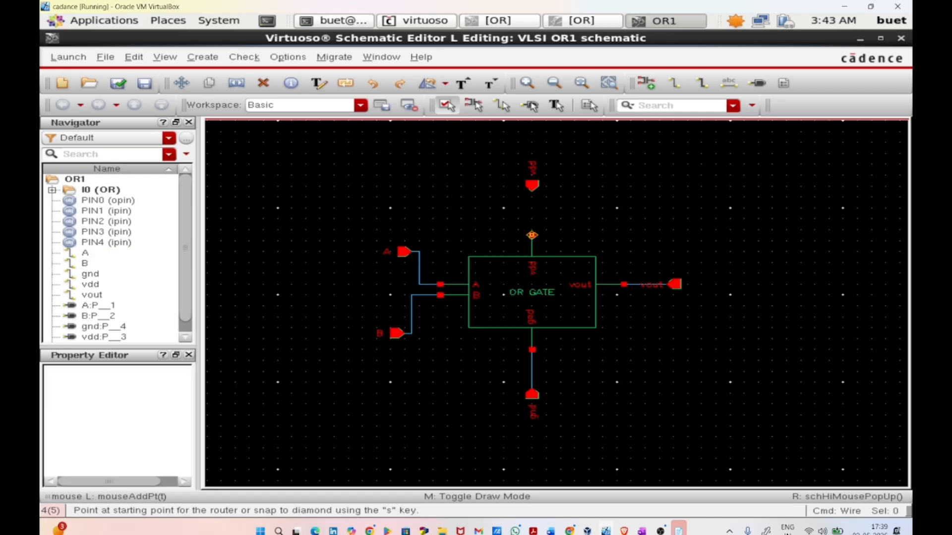
Step: Wire the OR gate's vdd terminal to the vdd pin above it
click(531, 235)
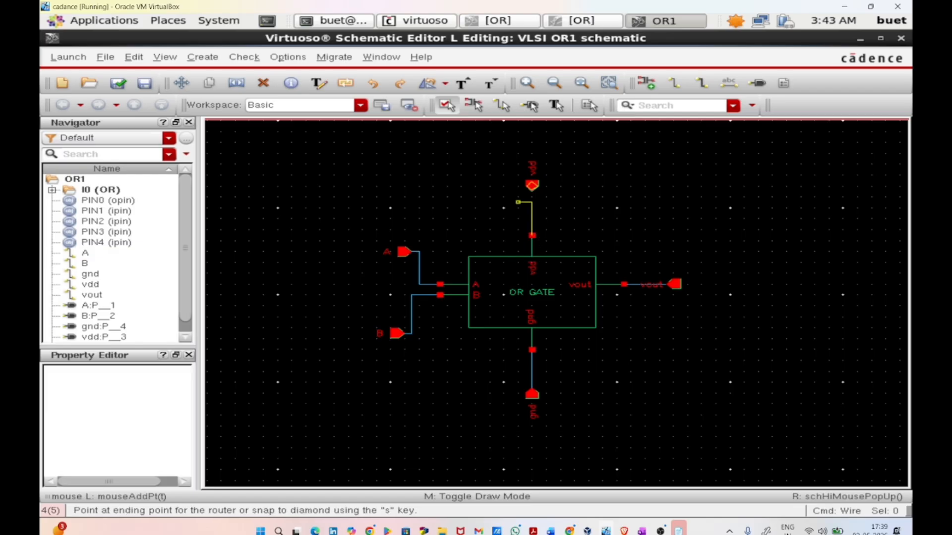
click(532, 186)
key(Escape)
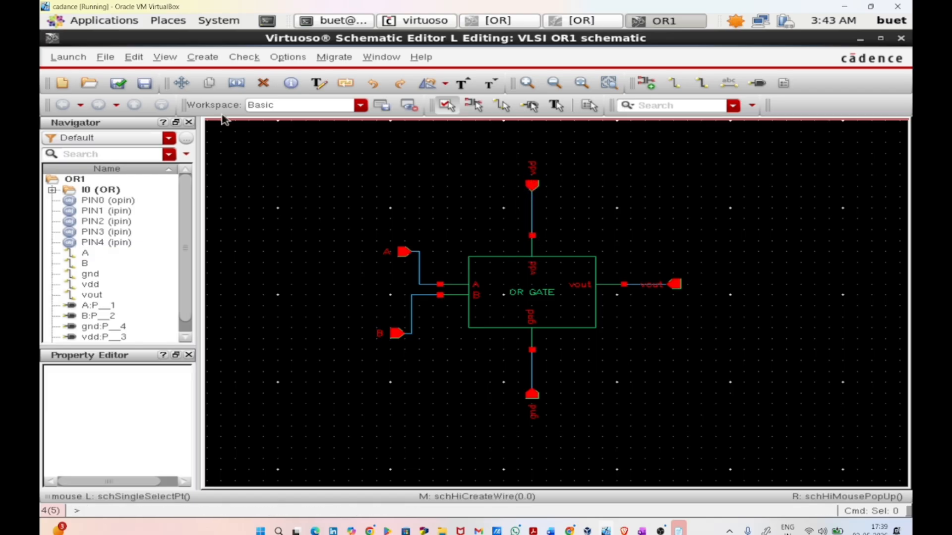
Step: Check and save the OR1 schematic, then restore and move its window aside to read the check messages in the log
click(127, 91)
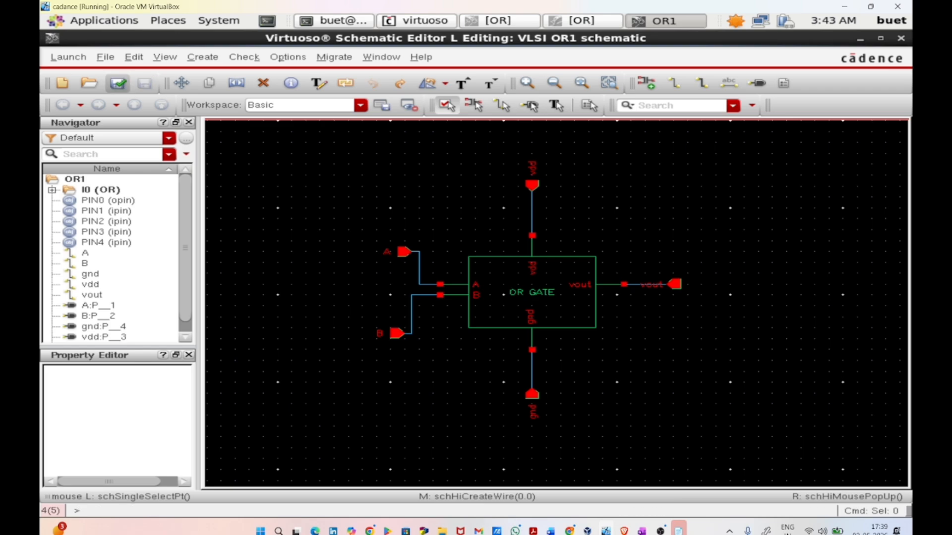
click(885, 35)
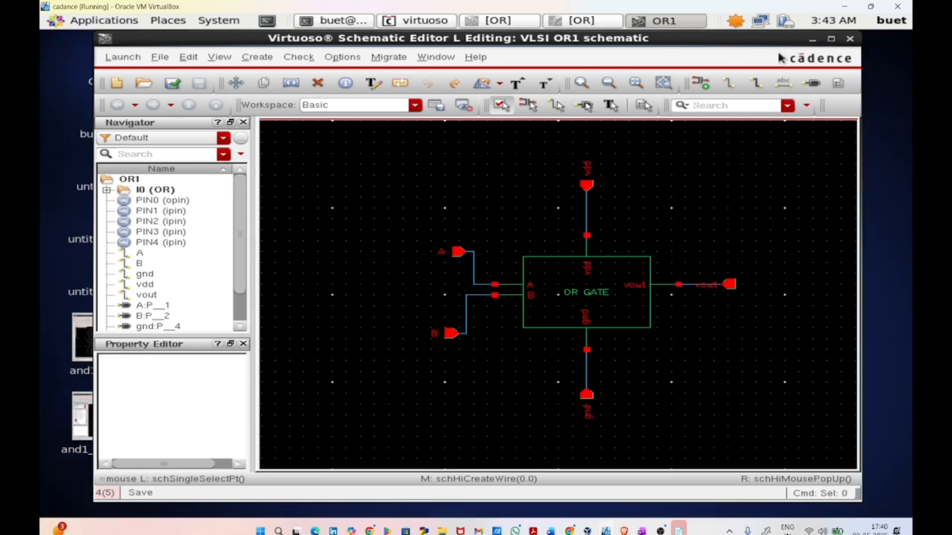
drag(694, 37, 835, 81)
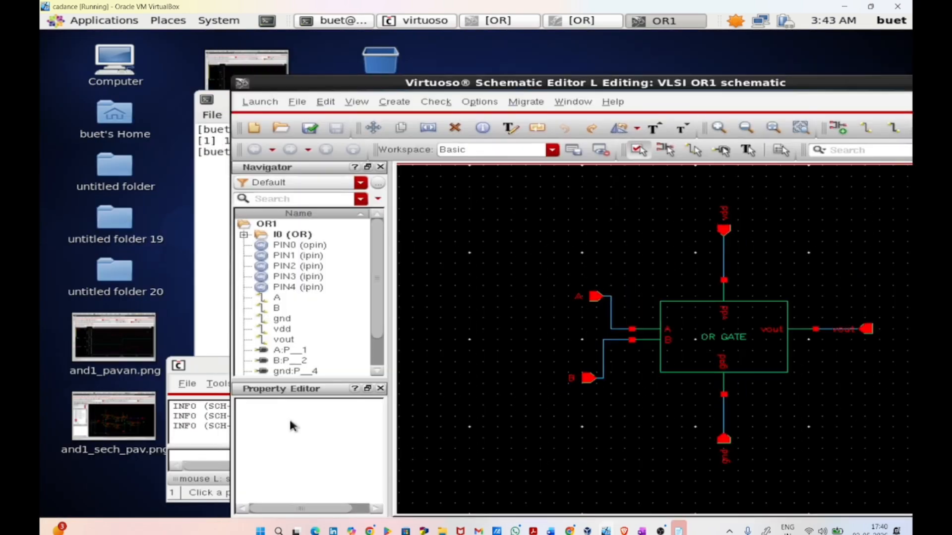
click(200, 440)
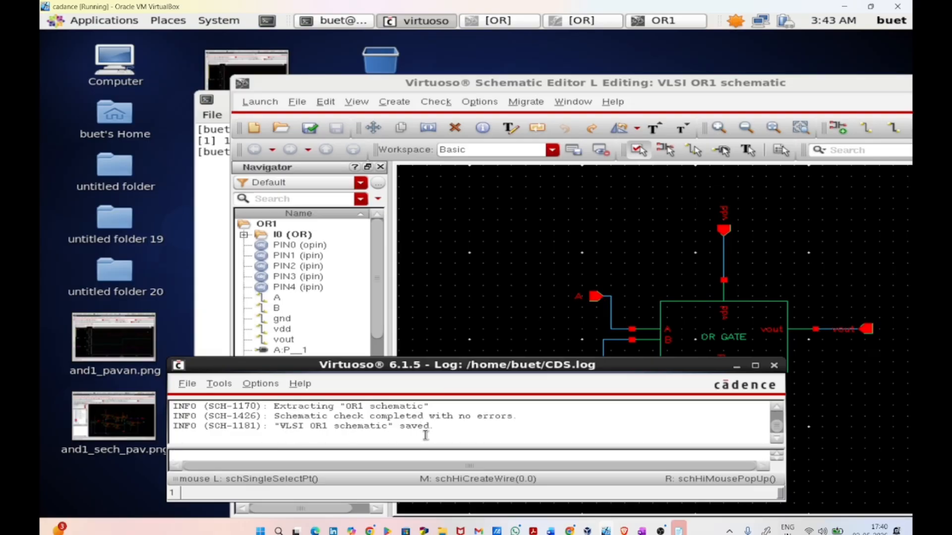
Step: Launch ADE L for the OR1 schematic and open its analog stimuli setup
click(261, 102)
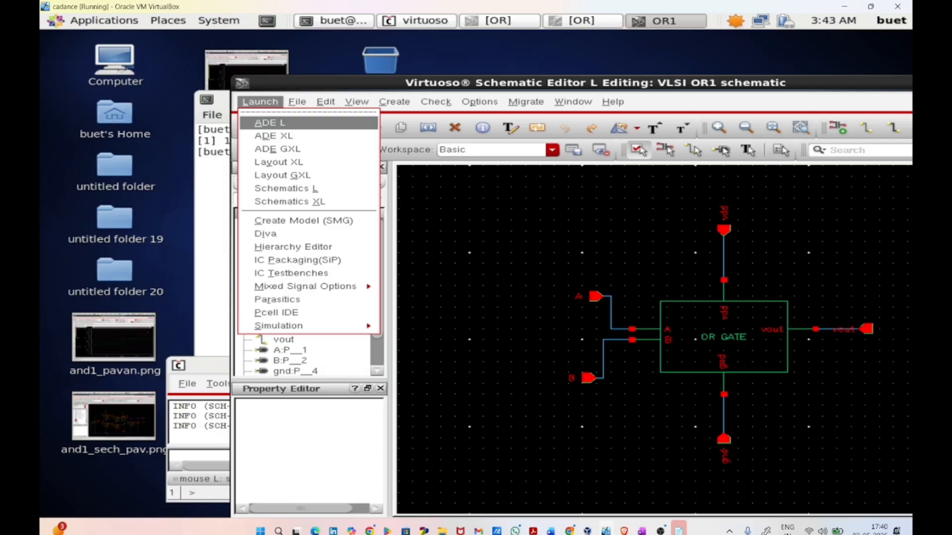
click(275, 123)
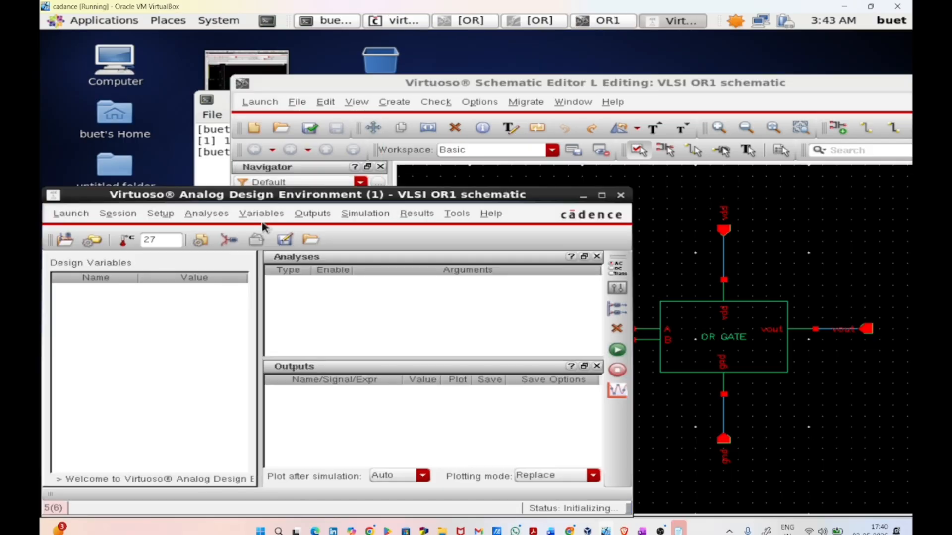
click(229, 240)
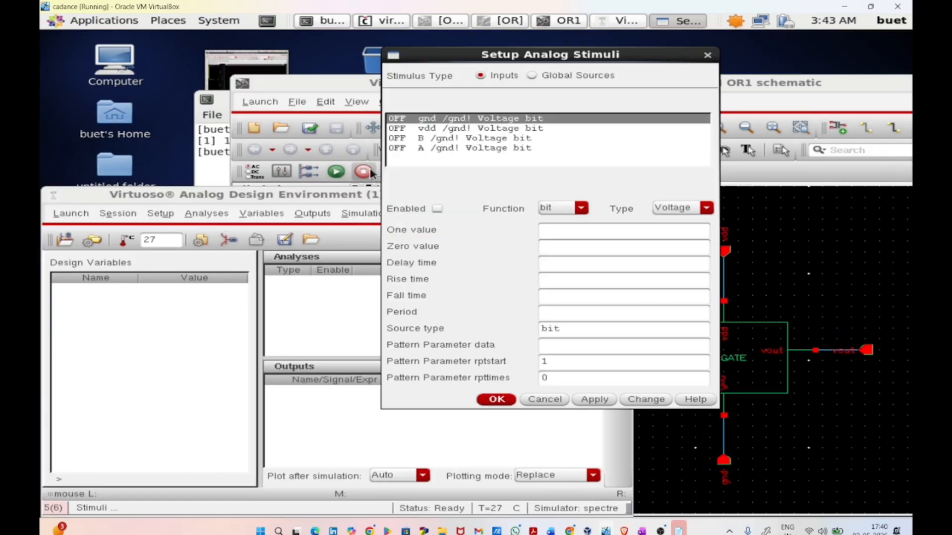
Step: Enable the gnd stimulus as a dc voltage source with DC voltage 0 and apply it
click(437, 209)
click(581, 206)
click(575, 226)
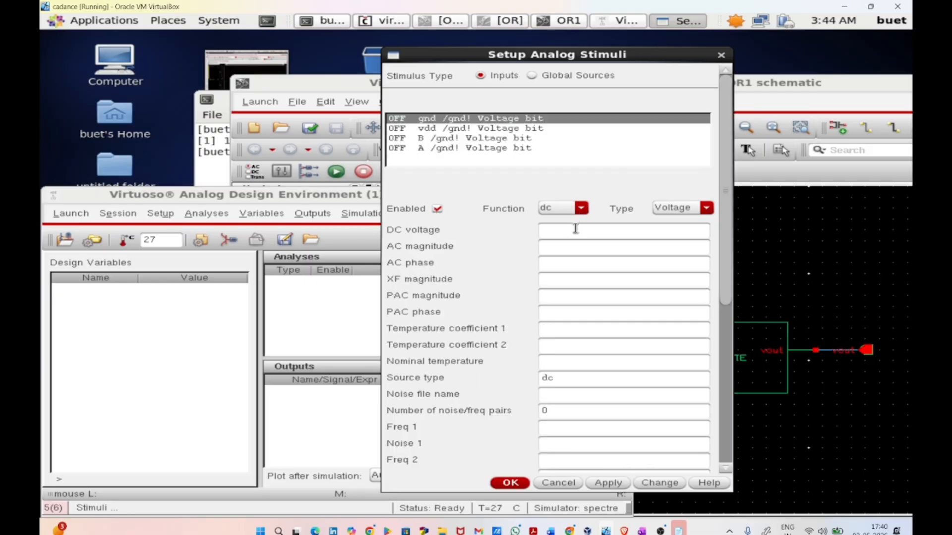
click(575, 229)
text(0)
click(609, 482)
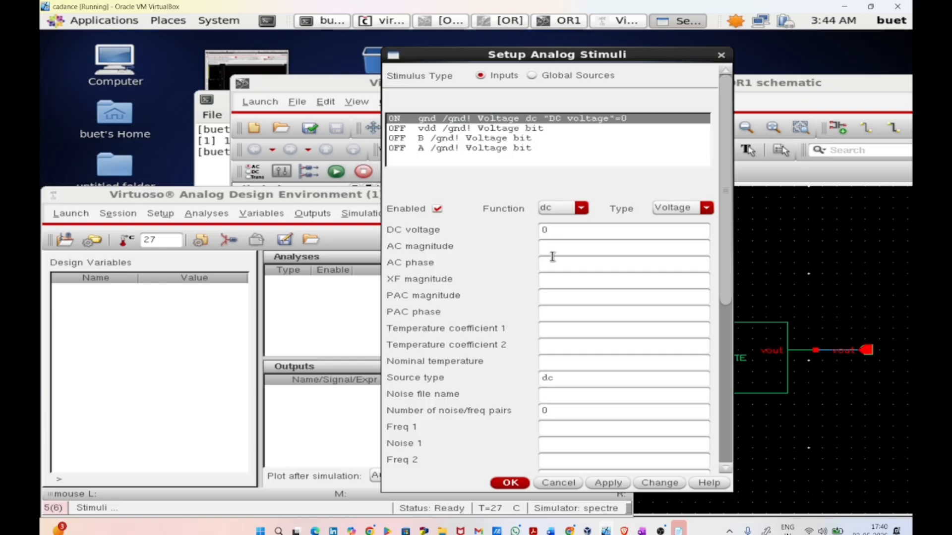
Step: Enable the vdd stimulus as a dc voltage source with DC voltage 1 and apply it
click(471, 139)
click(471, 130)
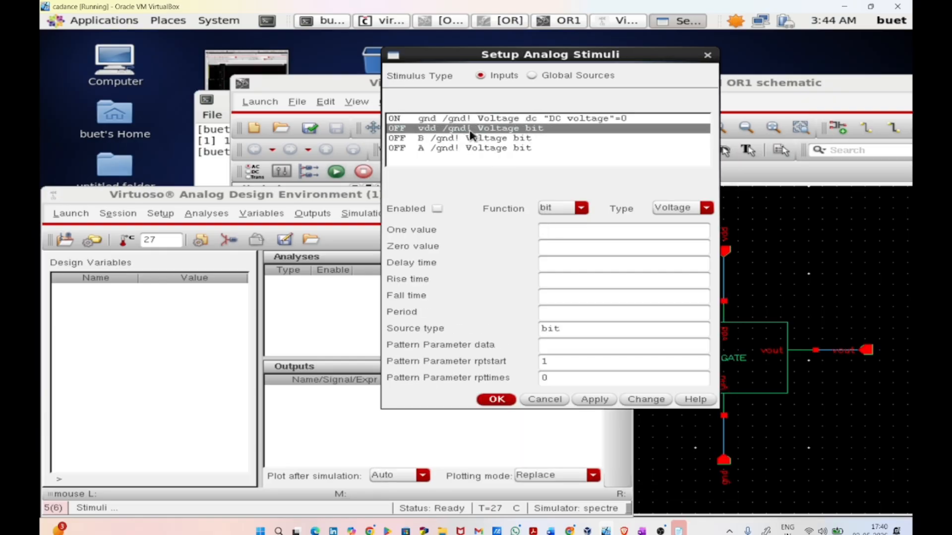
click(437, 209)
click(580, 208)
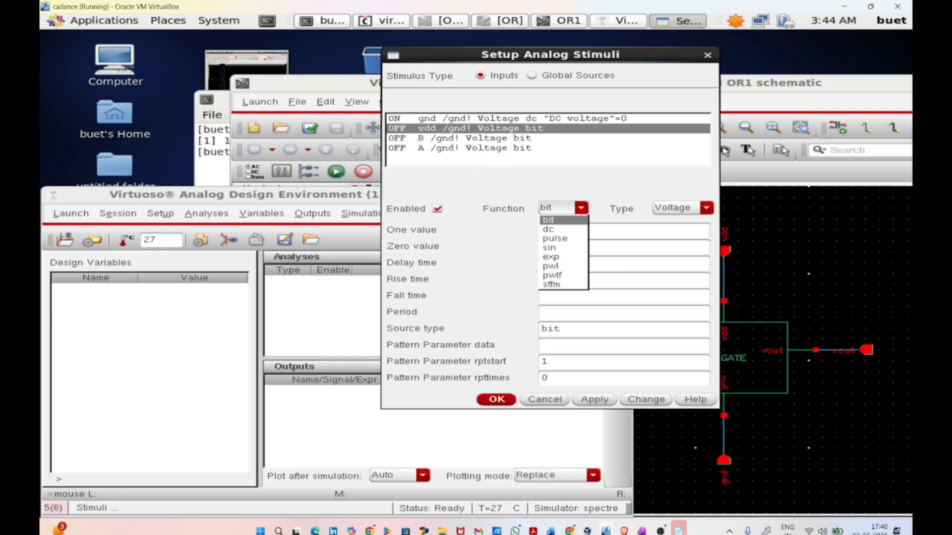
click(572, 228)
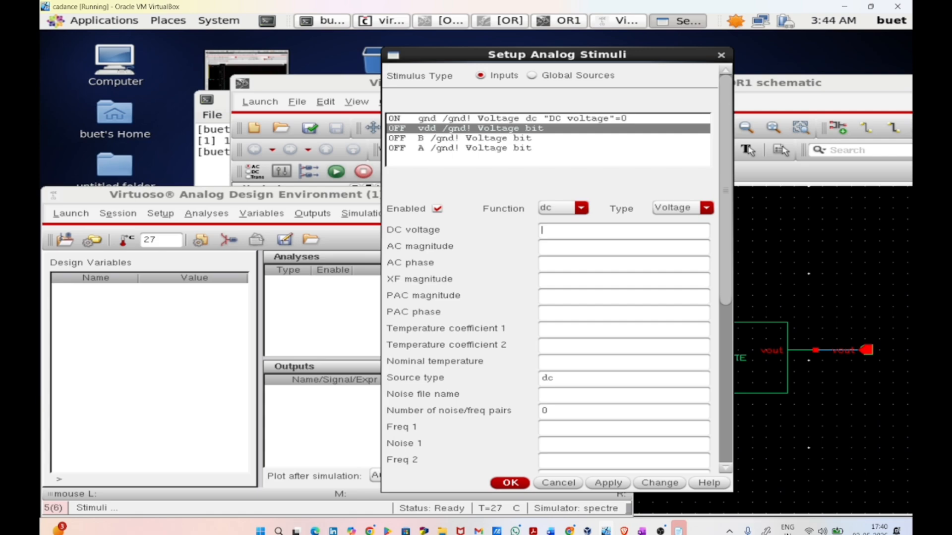
click(602, 483)
Step: Enable input A as a voltage pulse with Voltage 1 of 1, Voltage 2 of 0, period 40n and pulse width 20n
click(443, 148)
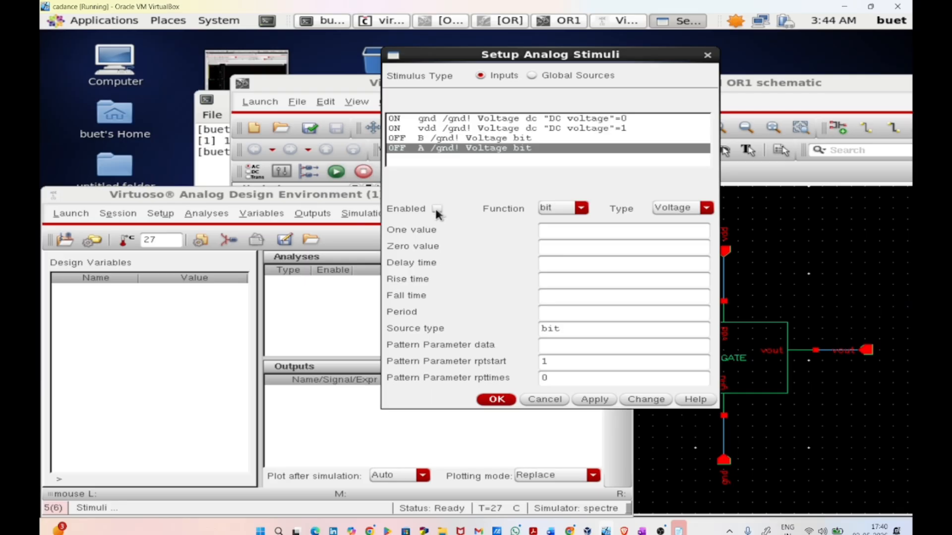
click(545, 208)
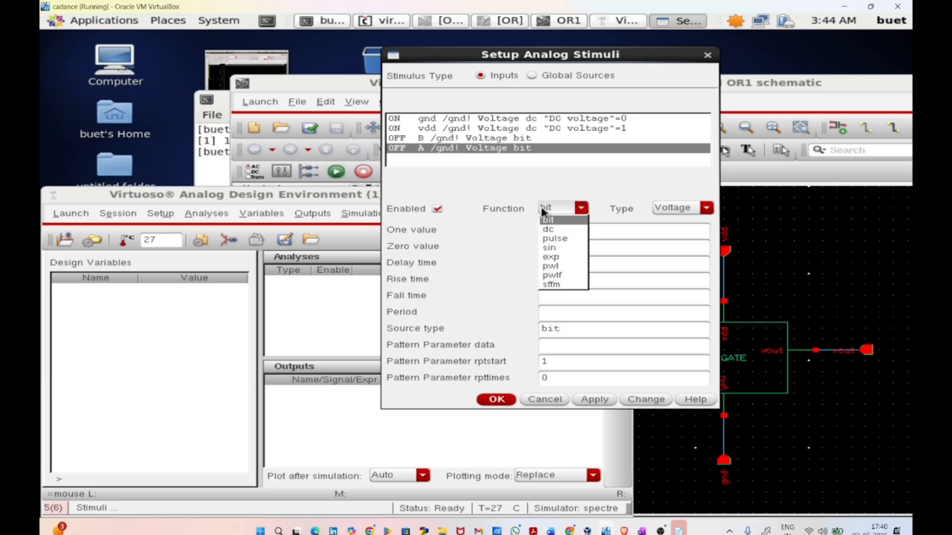
click(553, 241)
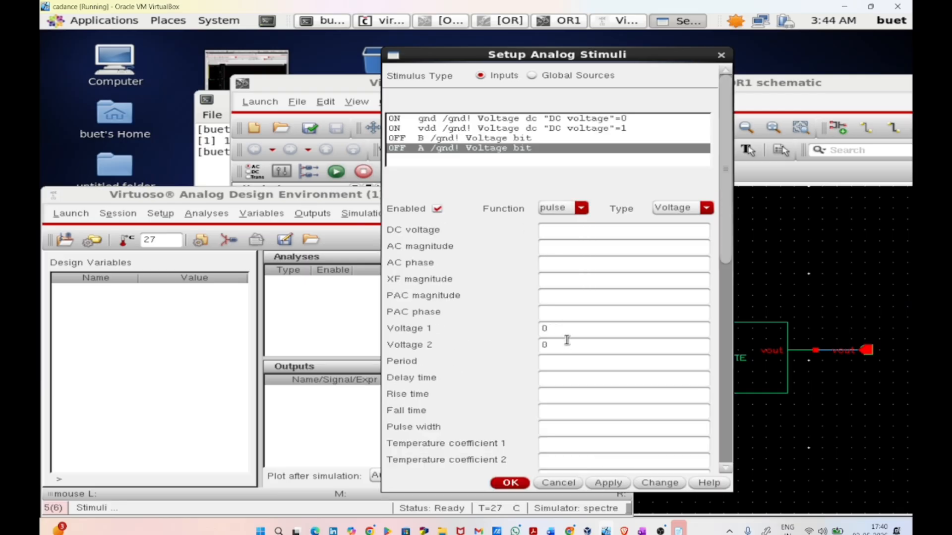
key(BackSpace)
text(1)
key(Tab)
click(608, 484)
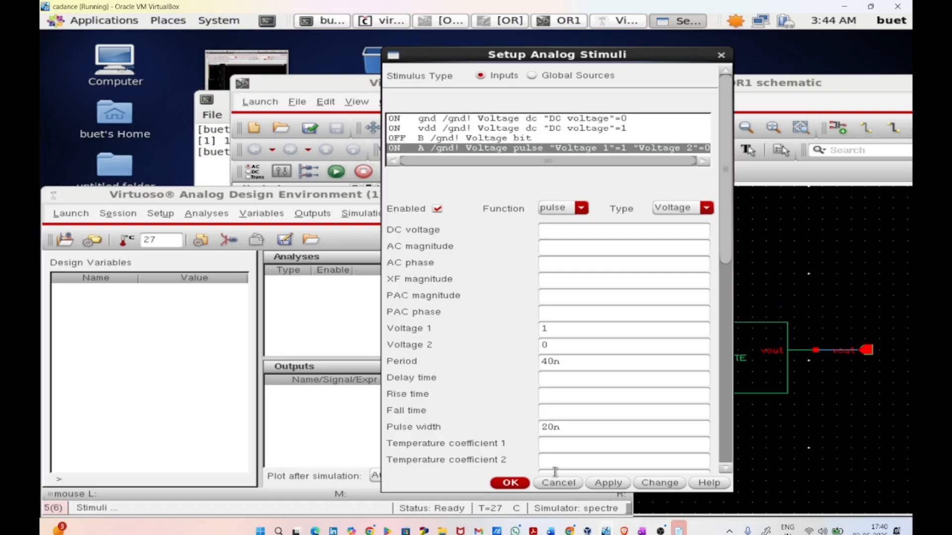
Step: Enable input B as a voltage pulse with Voltage 1 of 1, Voltage 2 of 0, period 20n and pulse width 10n, and accept the stimuli
click(467, 142)
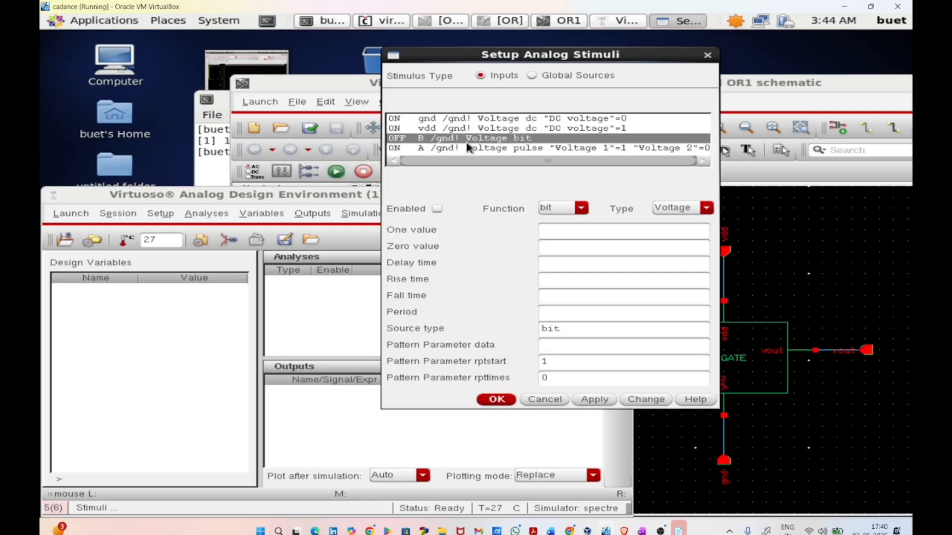
click(558, 208)
click(550, 240)
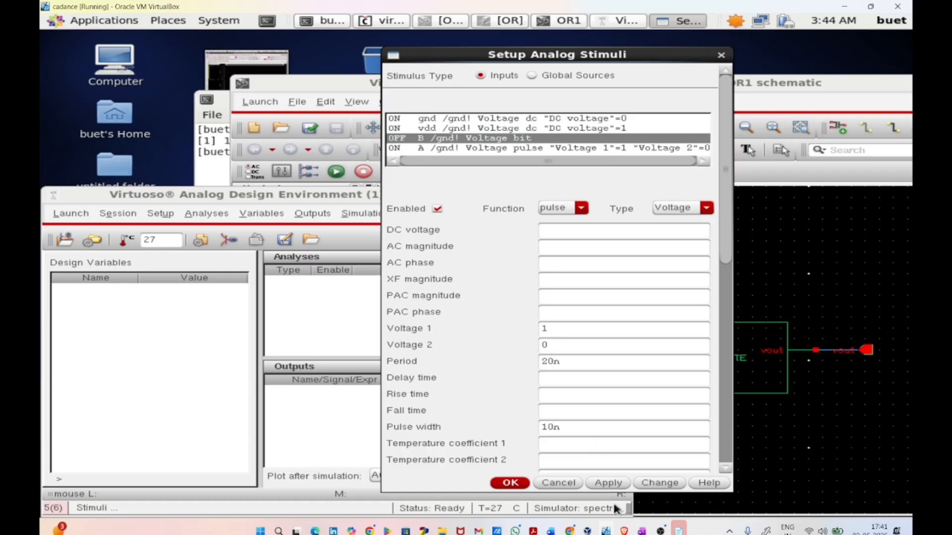
click(607, 482)
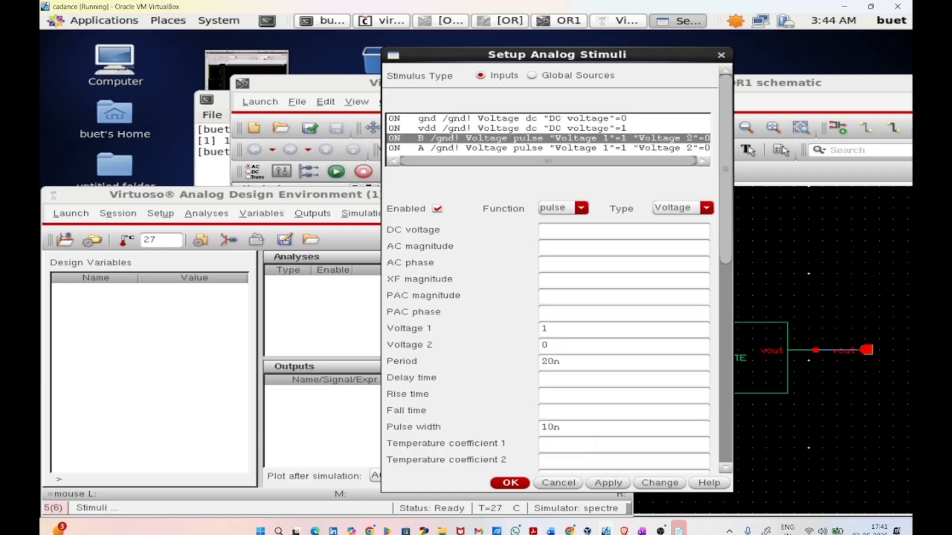
click(512, 483)
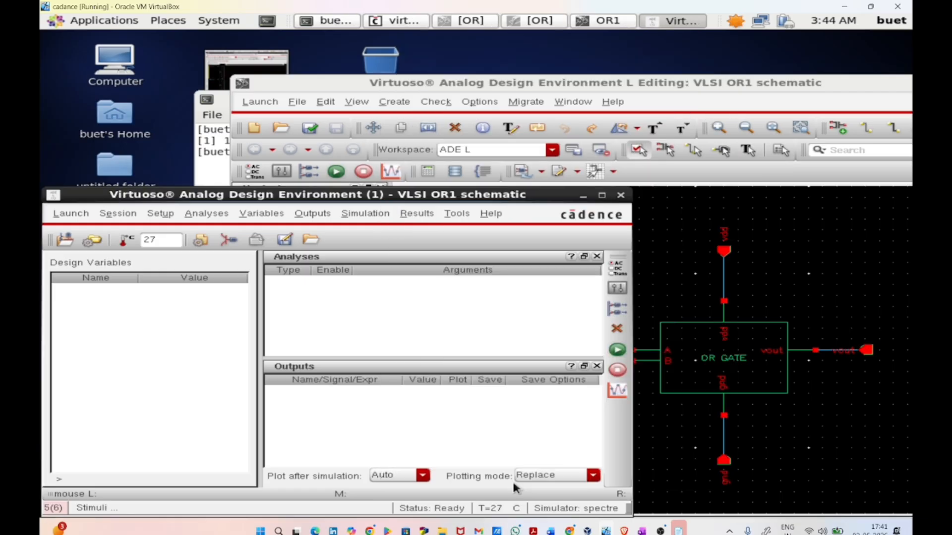
Step: Set up a moderate-accuracy transient analysis with a stop time of 200n
click(206, 213)
click(223, 235)
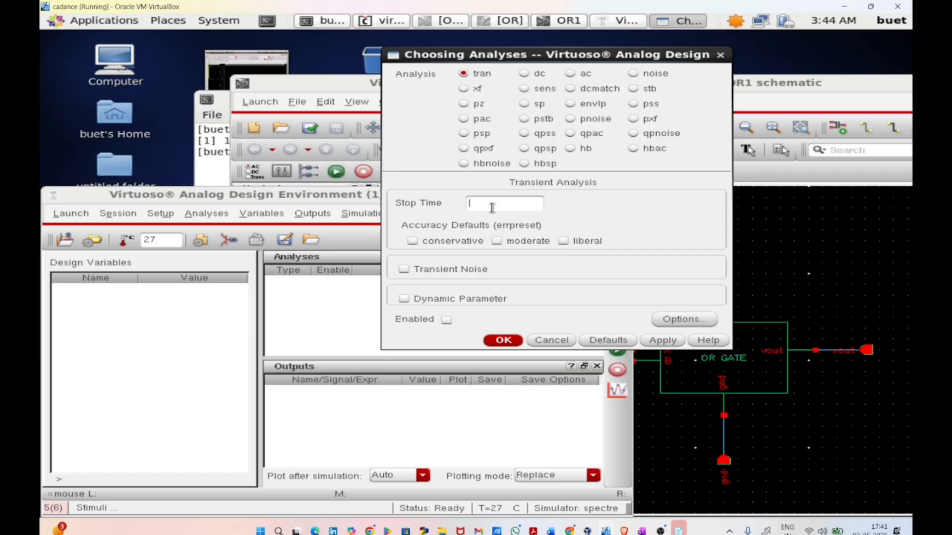
text(200n)
click(505, 341)
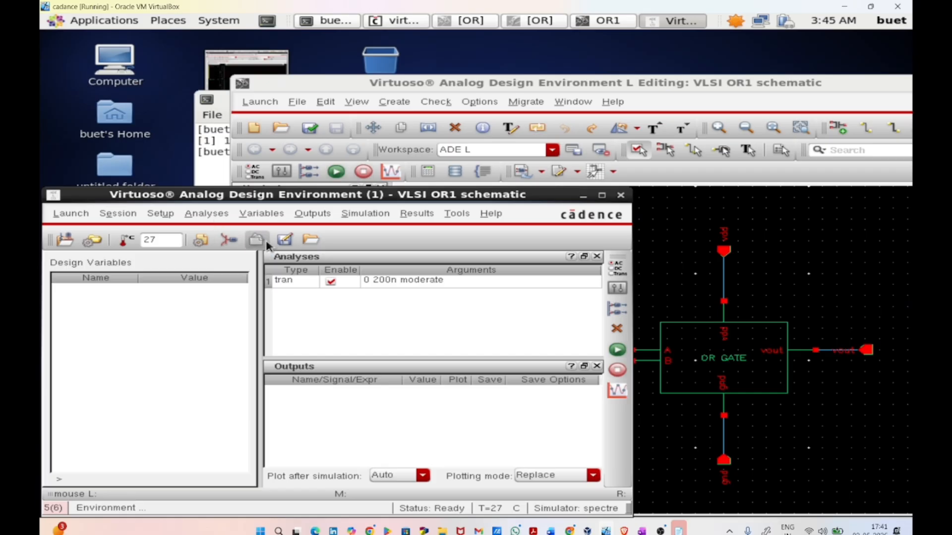
Step: Choose nets A, B and vout on the schematic as the outputs to plot
click(312, 213)
mouse_move(344, 301)
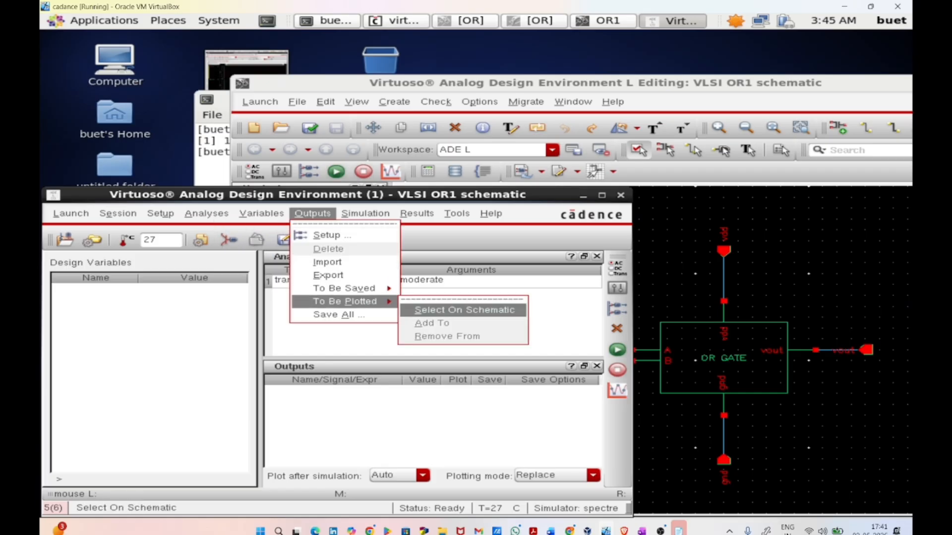
click(465, 310)
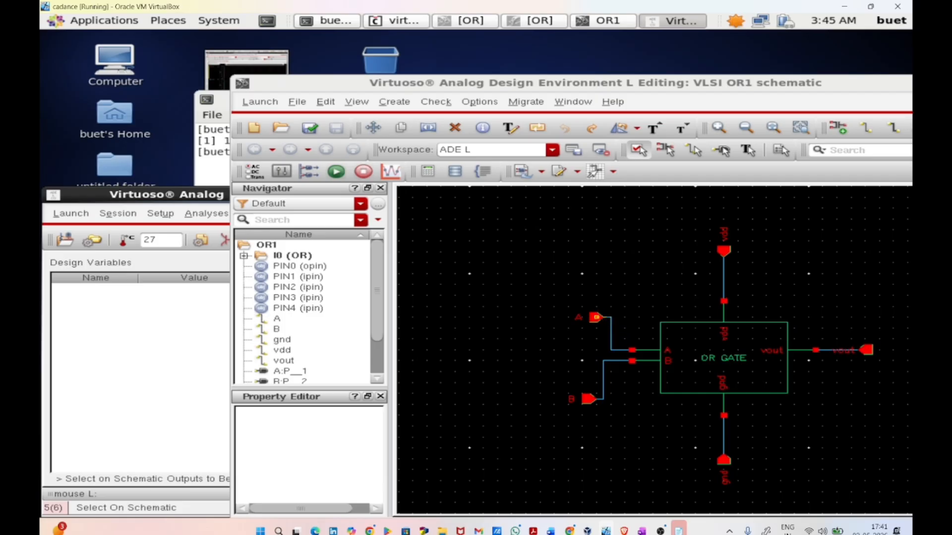
click(596, 320)
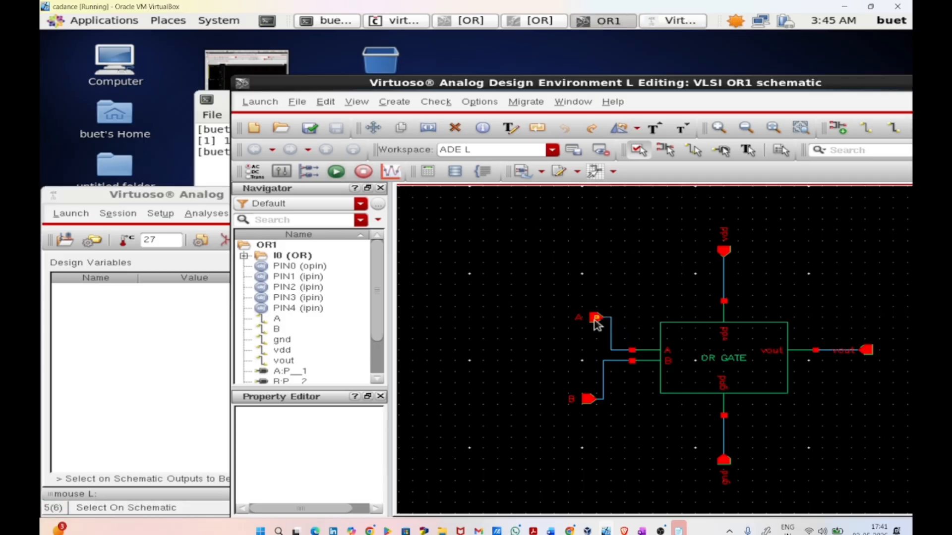
click(594, 398)
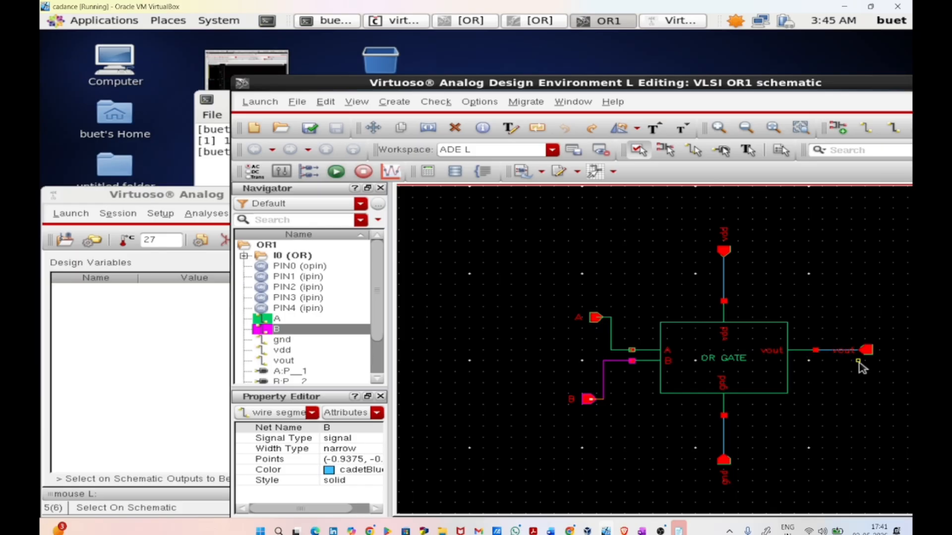
click(862, 353)
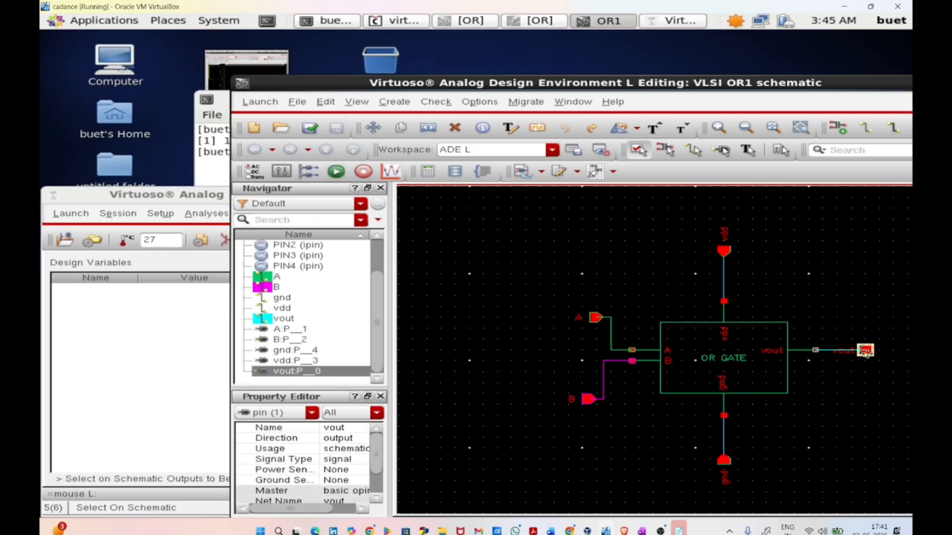
click(128, 297)
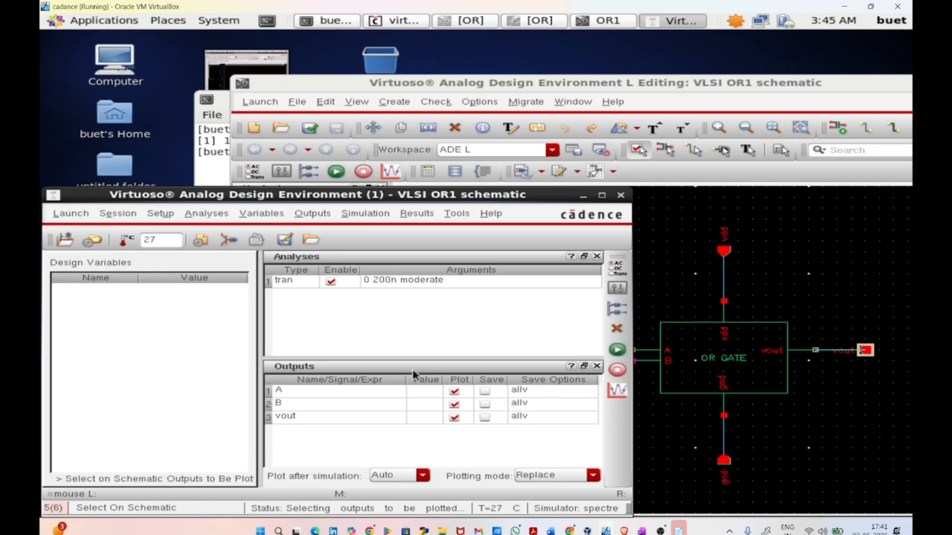
Step: Netlist and run the simulation, and split the A, B and vout waveforms into separate strips
click(618, 351)
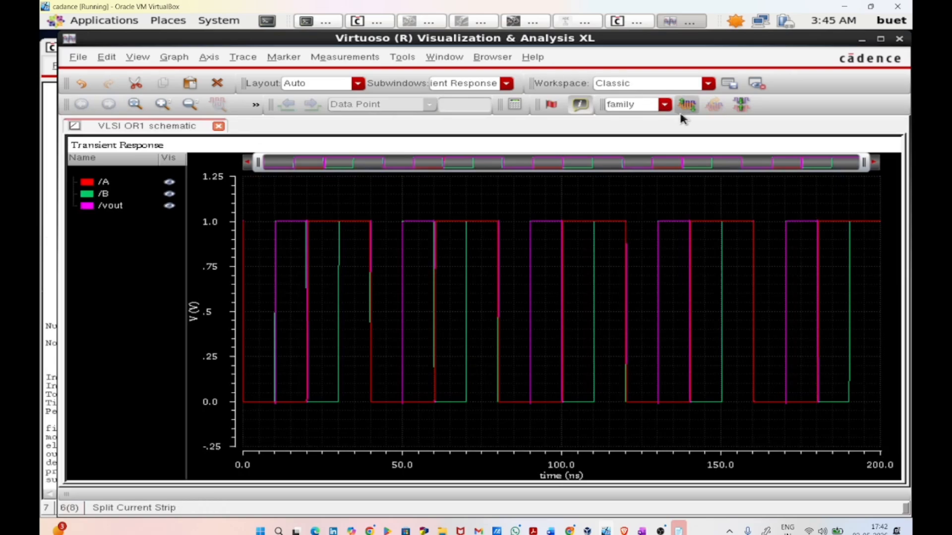
click(687, 105)
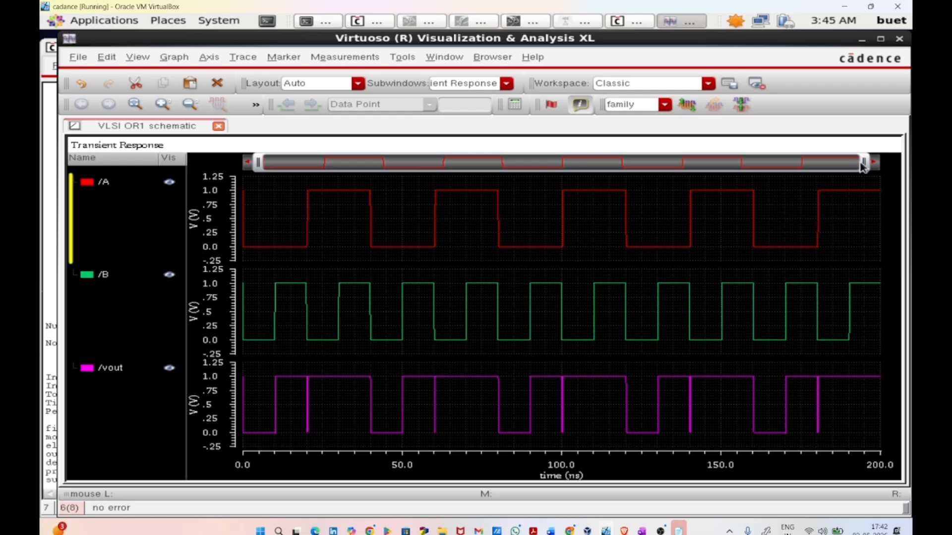
Step: Examine the waveforms over the first 70 ns and compare vout with the OR truth table in OneNote
drag(865, 163, 476, 162)
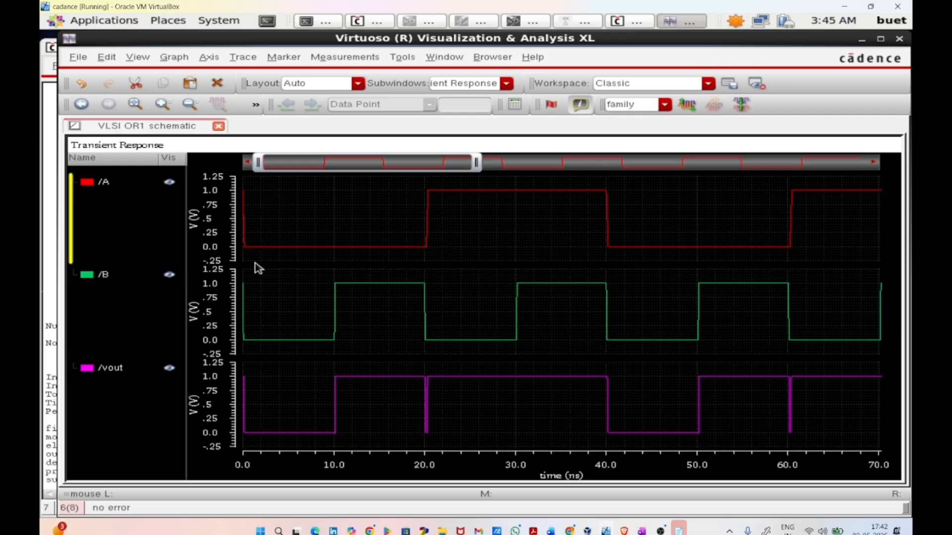
mouse_move(271, 250)
drag(257, 163, 352, 162)
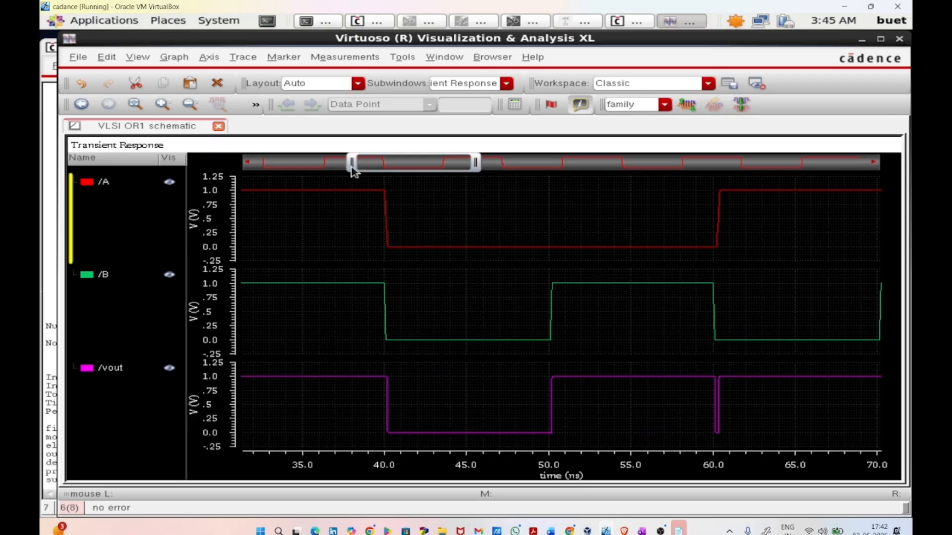
drag(352, 162, 259, 162)
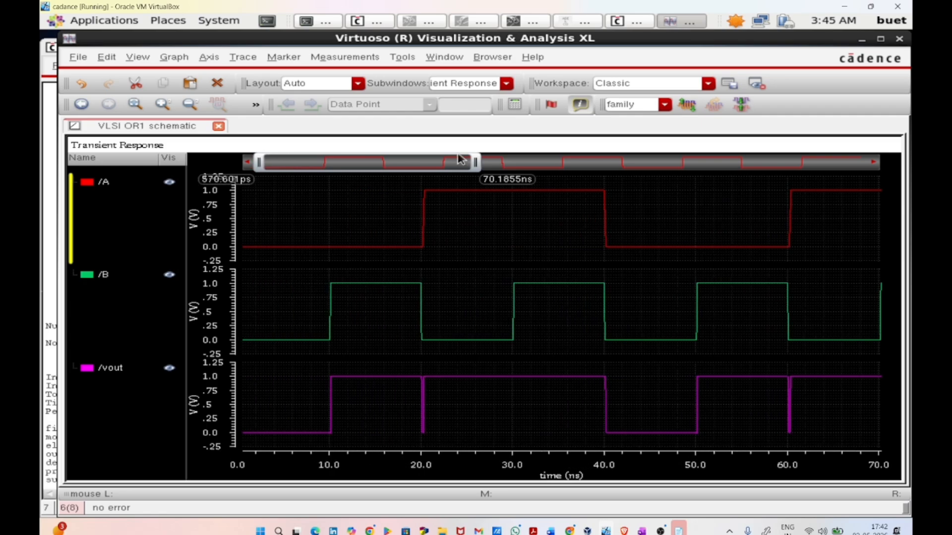
click(642, 531)
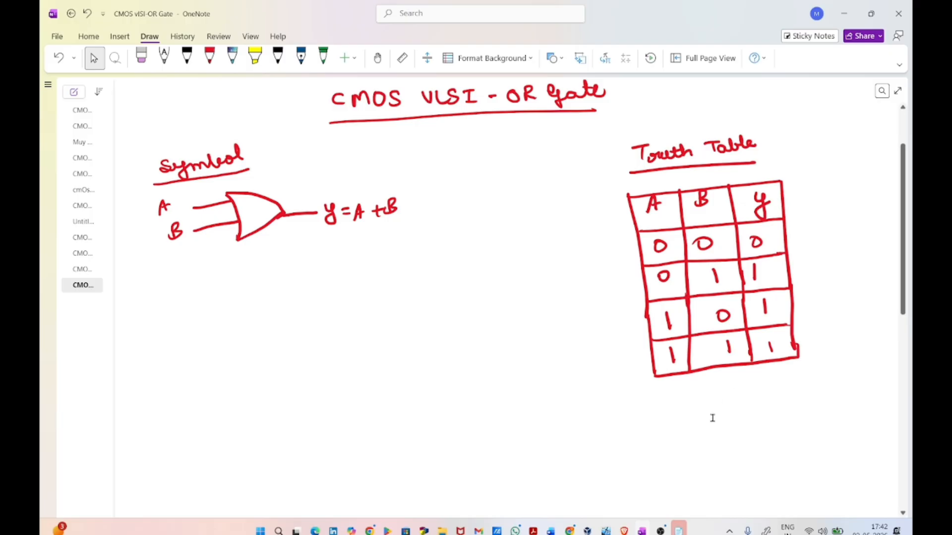
click(612, 527)
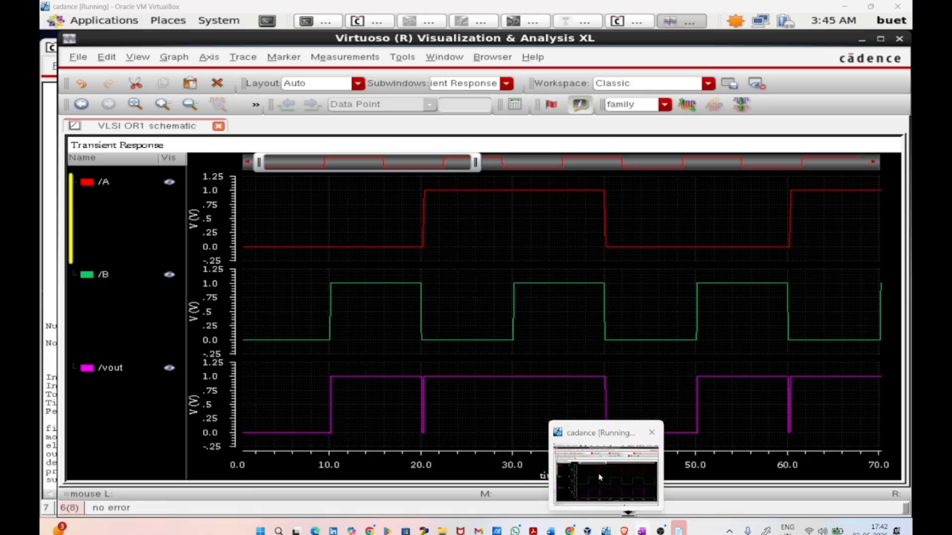
Step: Return to the OR1 schematic in a maximized window and delete input pins A and B with their vertical wire segments
click(862, 39)
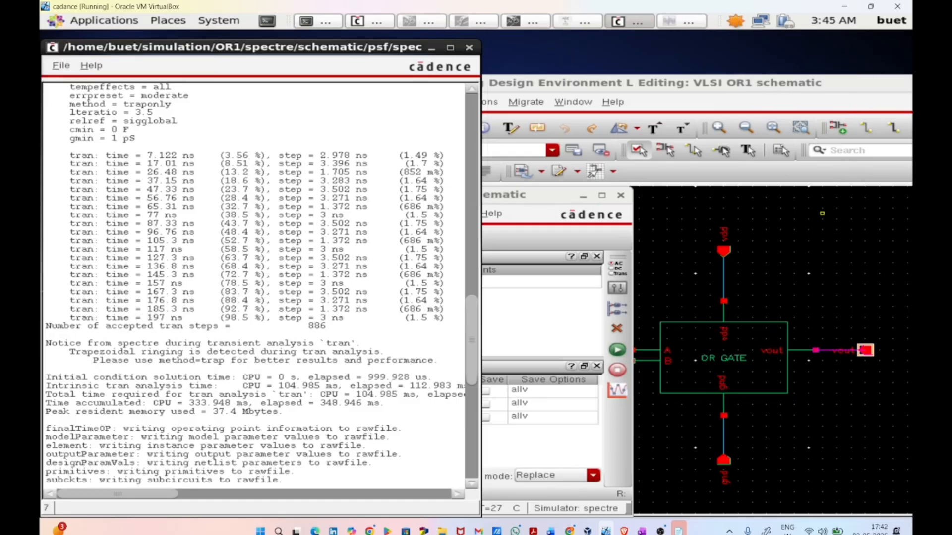
double_click(792, 82)
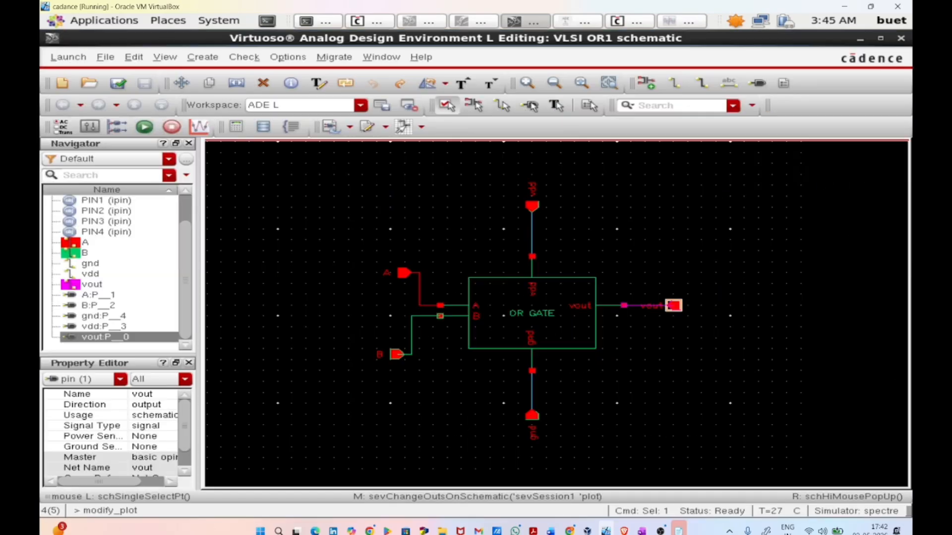
click(681, 277)
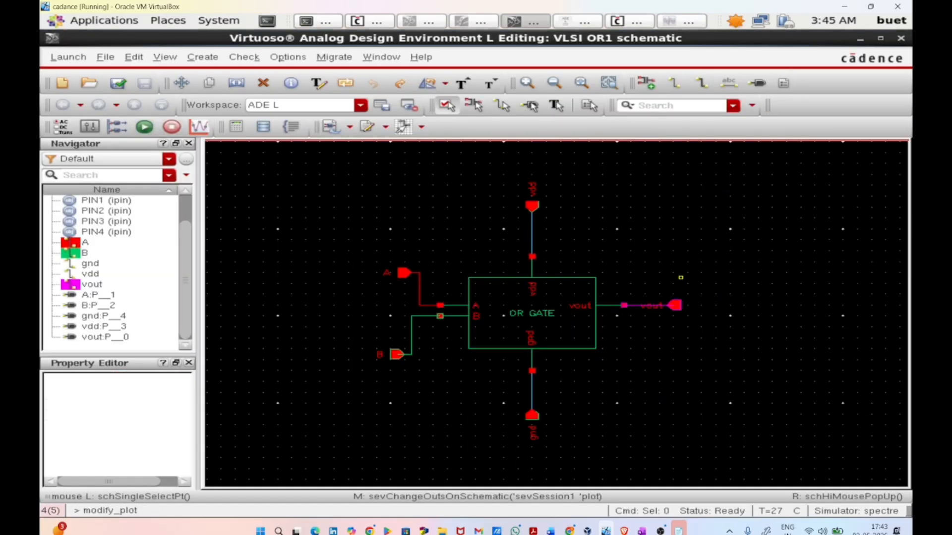
drag(349, 234, 433, 399)
right_click(412, 338)
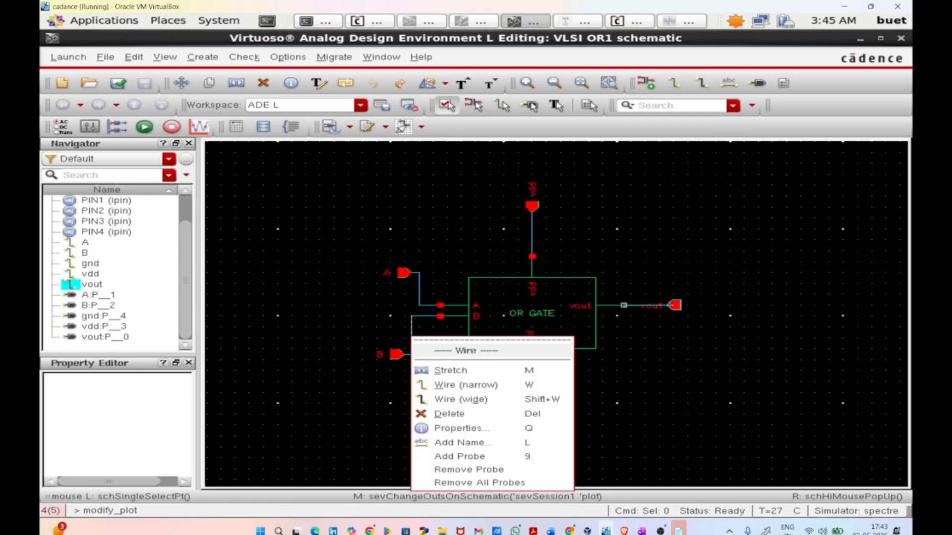
click(448, 414)
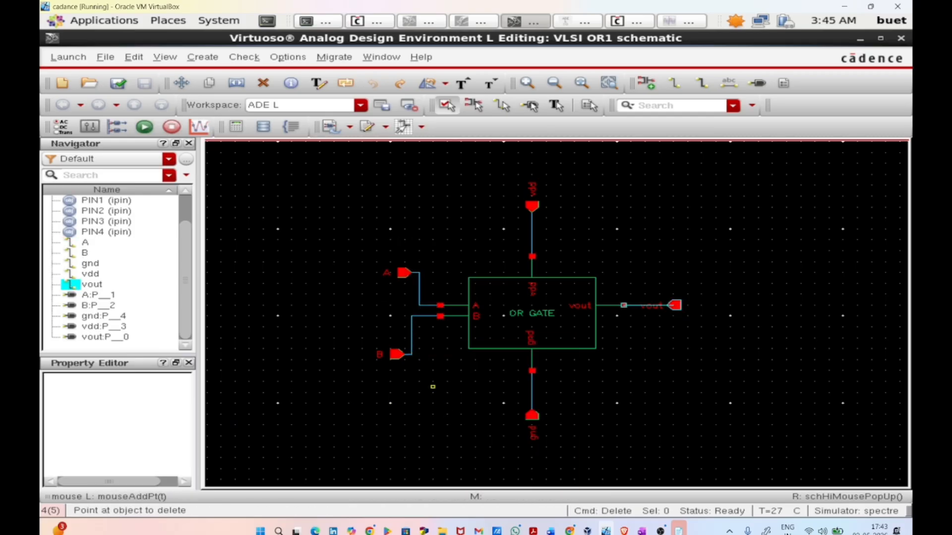
drag(362, 245, 419, 383)
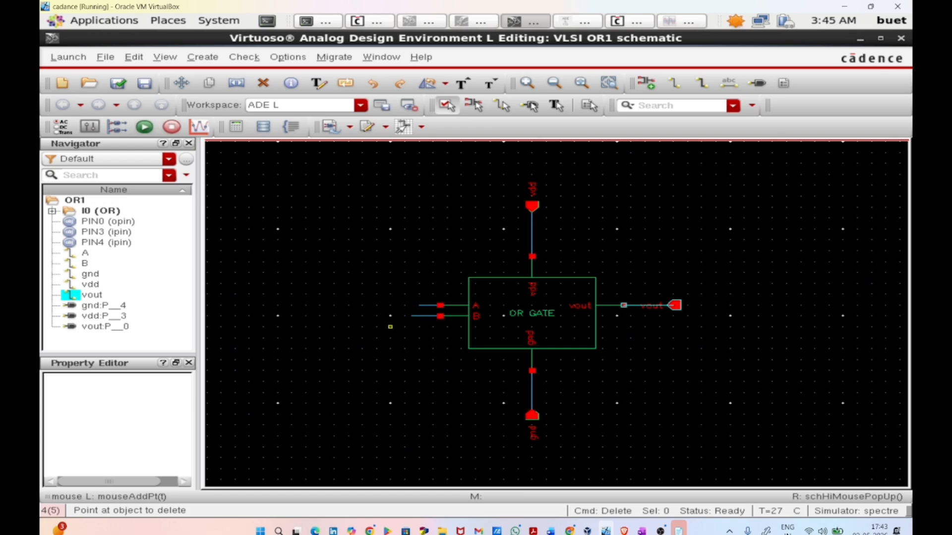
Step: Wire the free ends of the OR gate's A and B input stubs together
key(w)
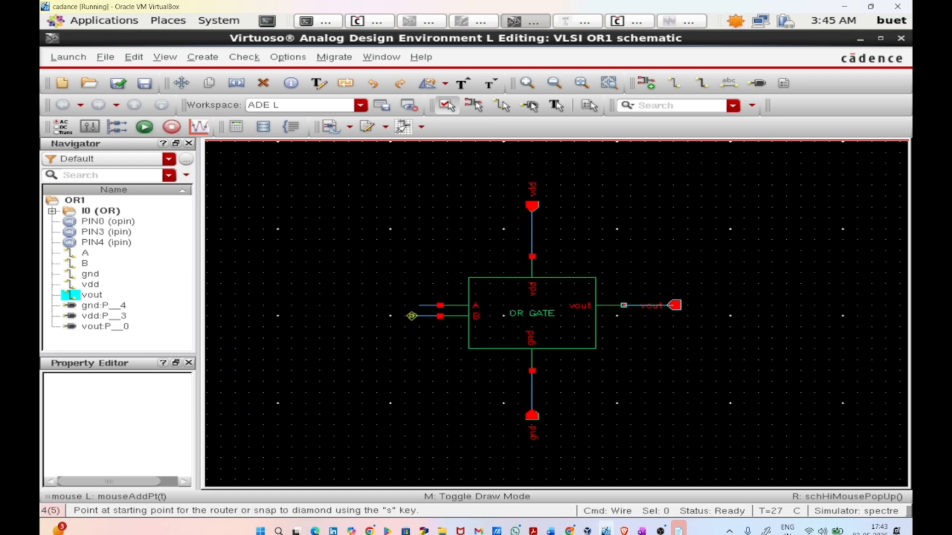
click(411, 315)
click(419, 305)
key(Escape)
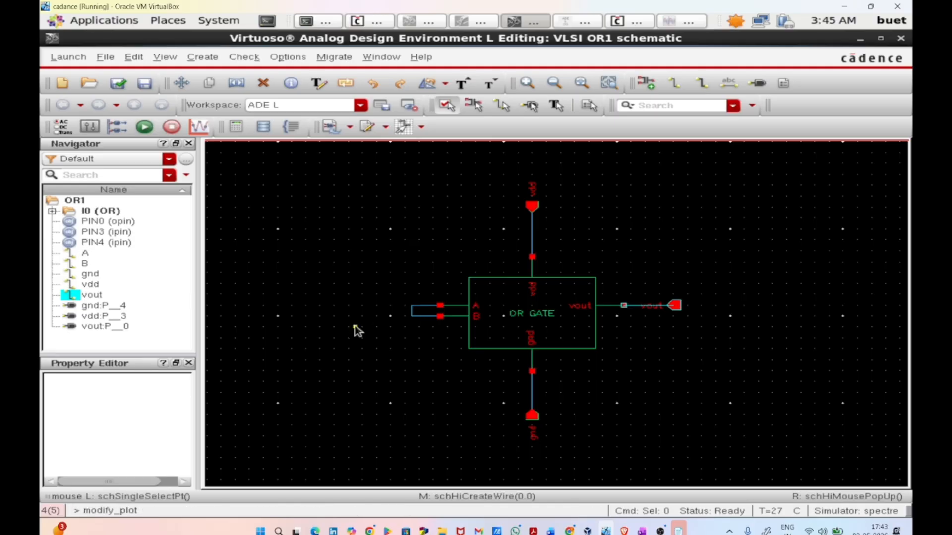
Step: Choose the vpulse symbol from analogLib as the instance to add
key(i)
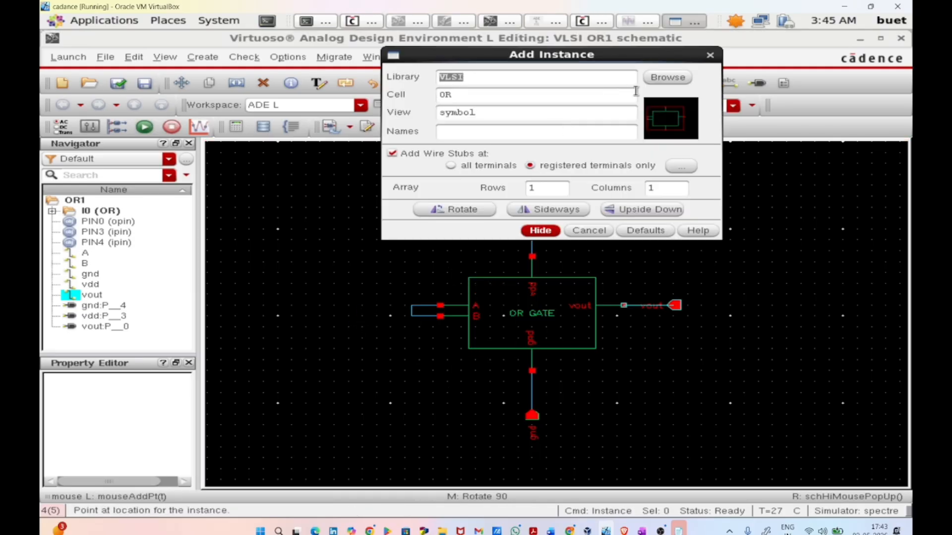
click(665, 80)
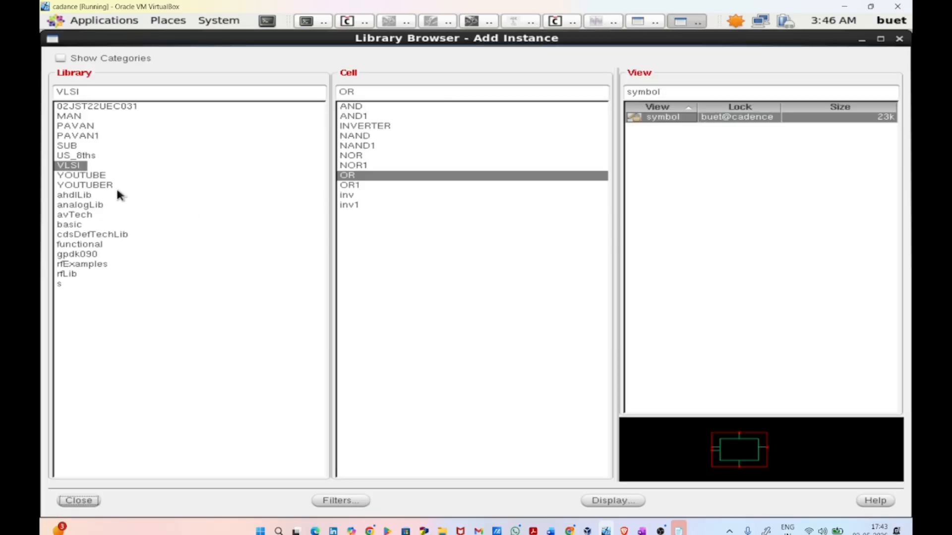
click(118, 205)
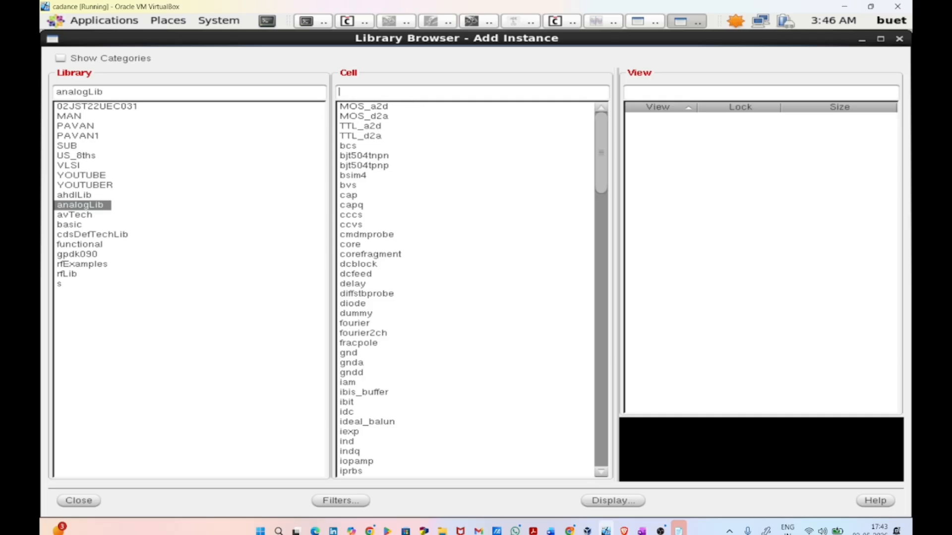
text(vpul)
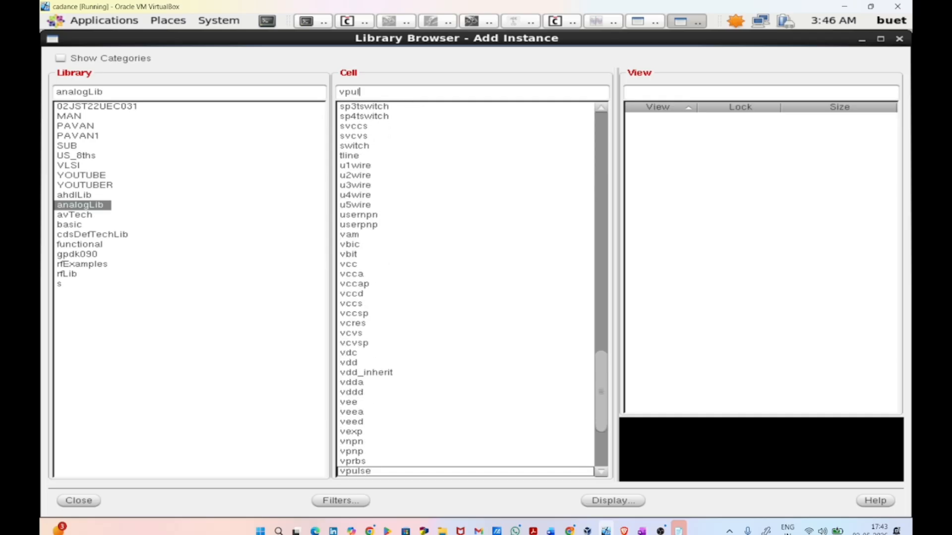
text(se)
key(Return)
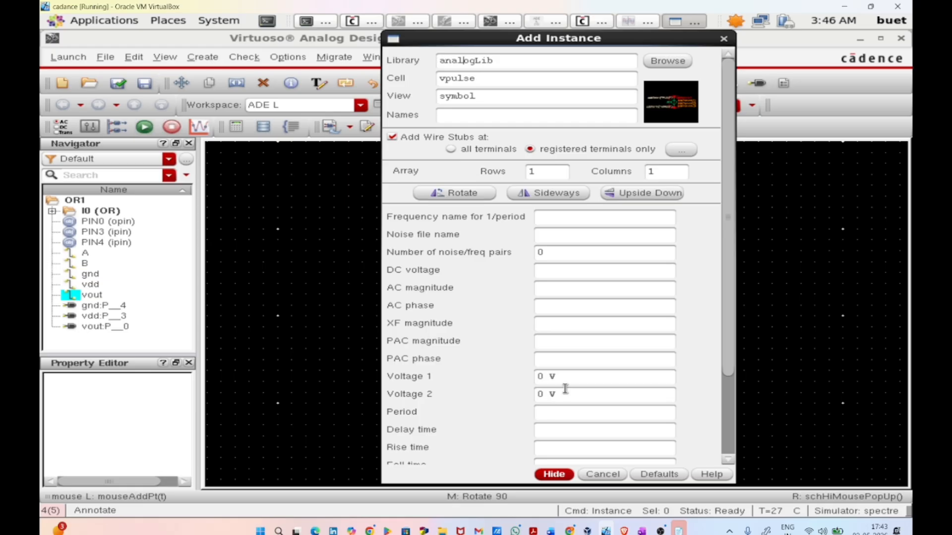
Step: Set the vpulse source to Voltage 2 of 1, period 40n and pulse width 20n, and place it beside the OR gate's inputs
click(542, 393)
key(BackSpace)
text(1)
key(Tab)
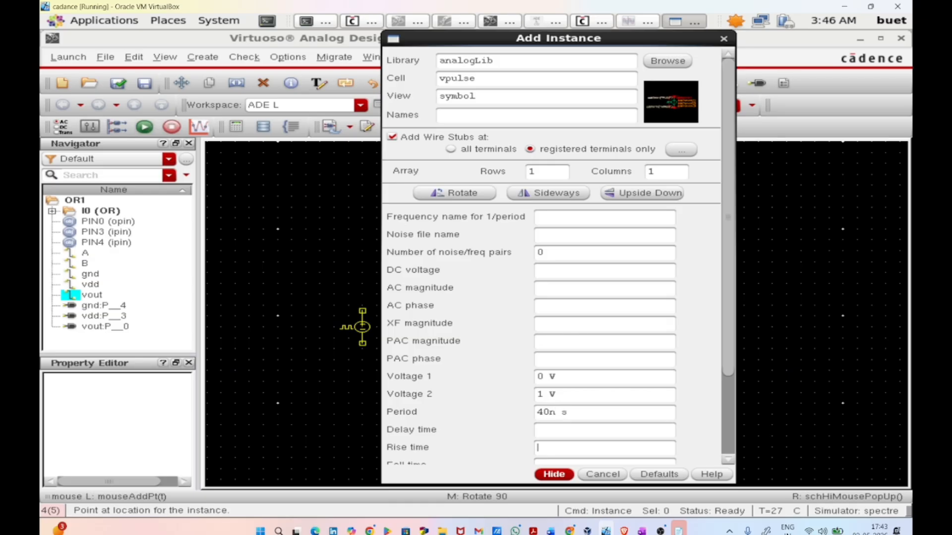
key(Tab)
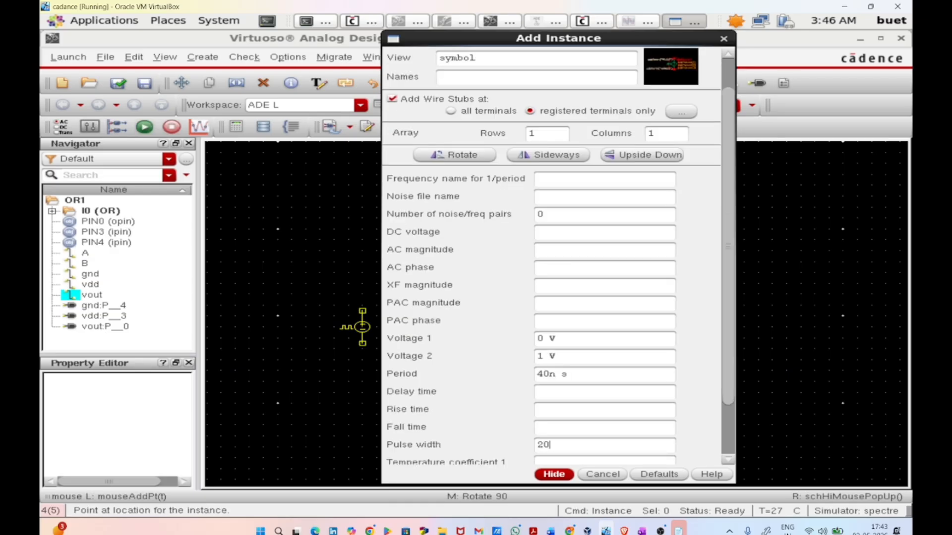
key(Return)
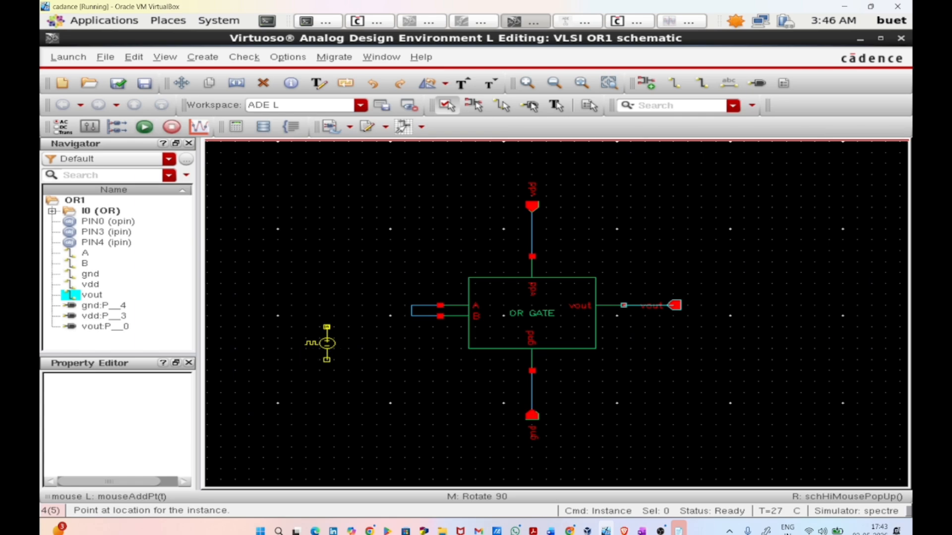
click(327, 335)
key(Escape)
Step: Wire the pulse source's upper terminal to the joined A and B inputs
key(w)
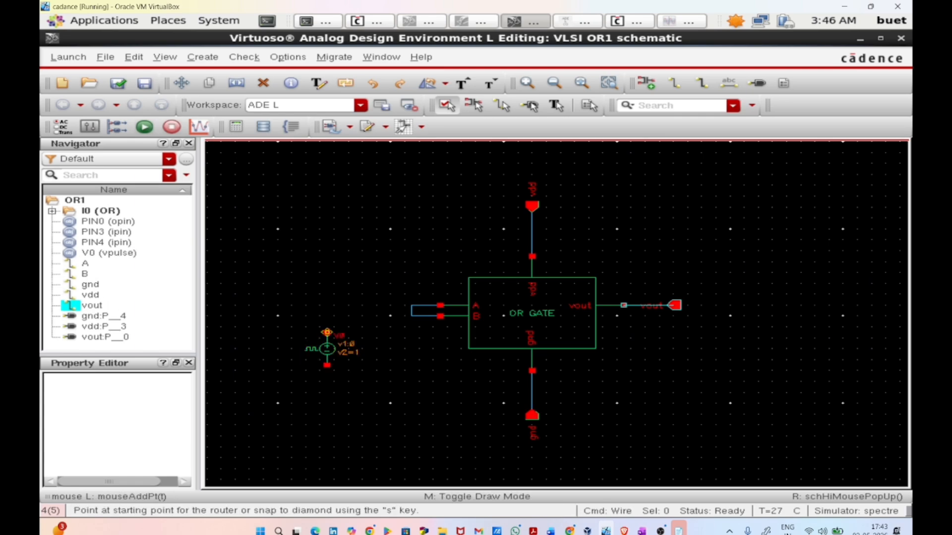
click(327, 332)
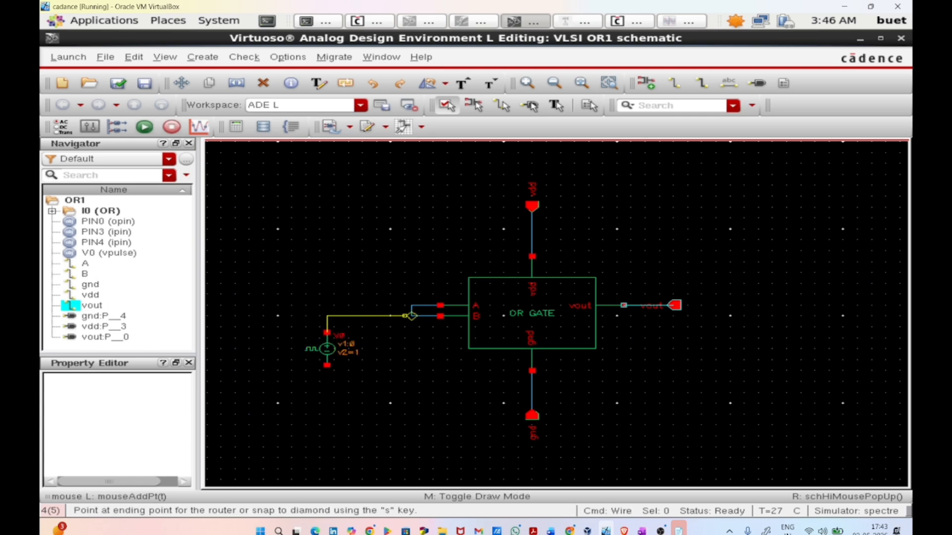
click(411, 315)
key(Escape)
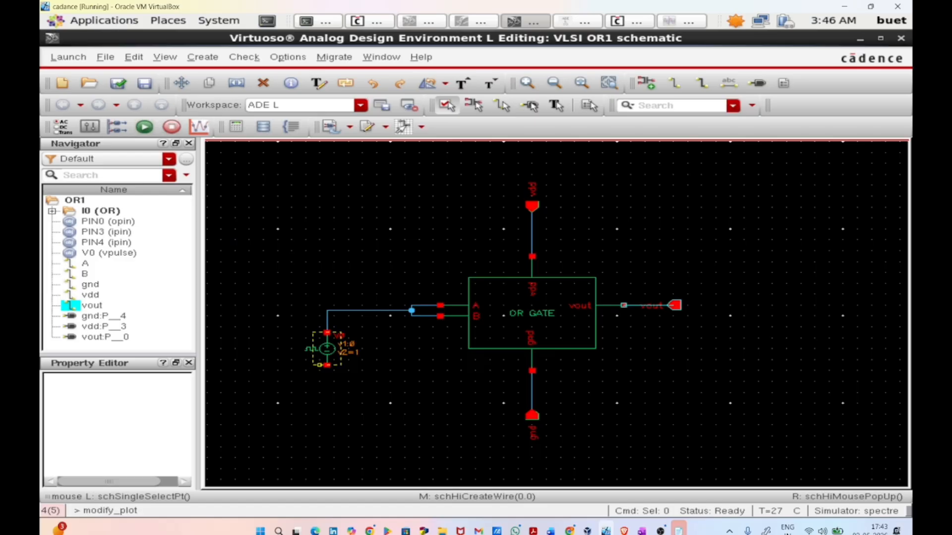
Step: Wire the pulse source's lower terminal to the gate's gnd wire, and check and save the schematic
key(w)
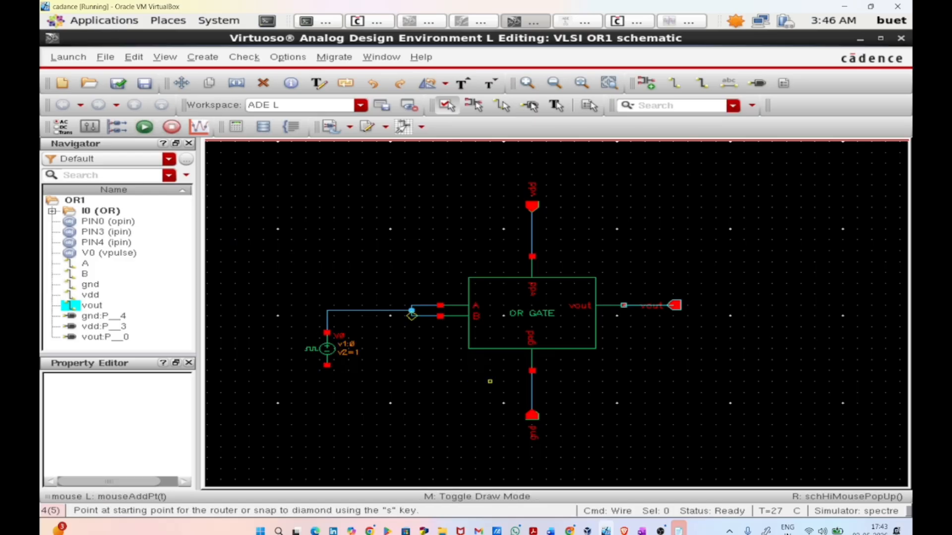
click(327, 365)
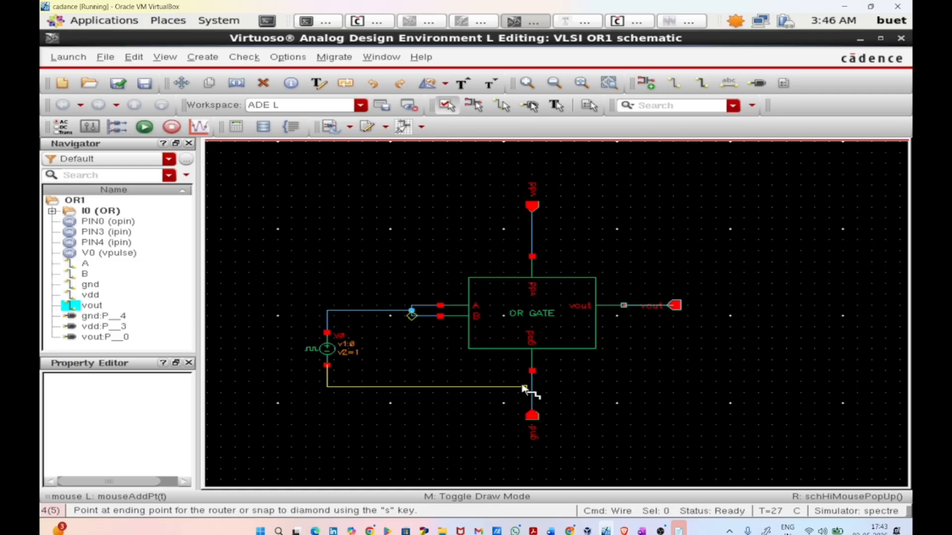
click(532, 386)
key(Escape)
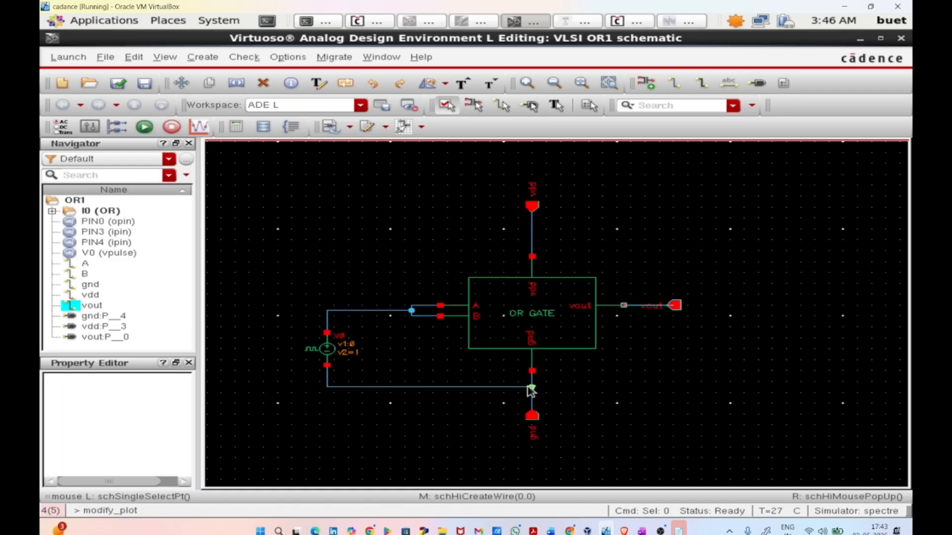
click(113, 80)
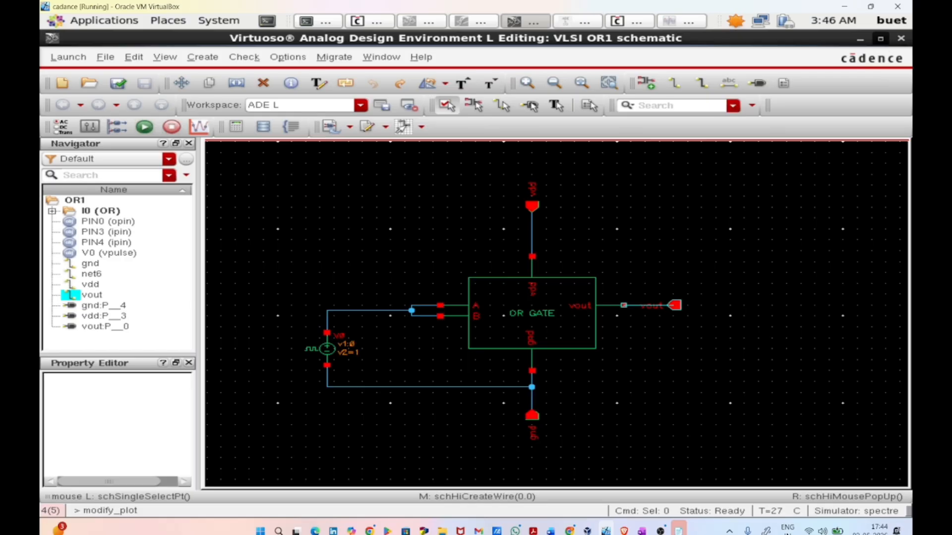
Step: Restore the schematic window to a smaller size, move it aside, minimise the spectre log and bring the simulation setup window forward
click(879, 38)
drag(697, 53, 899, 135)
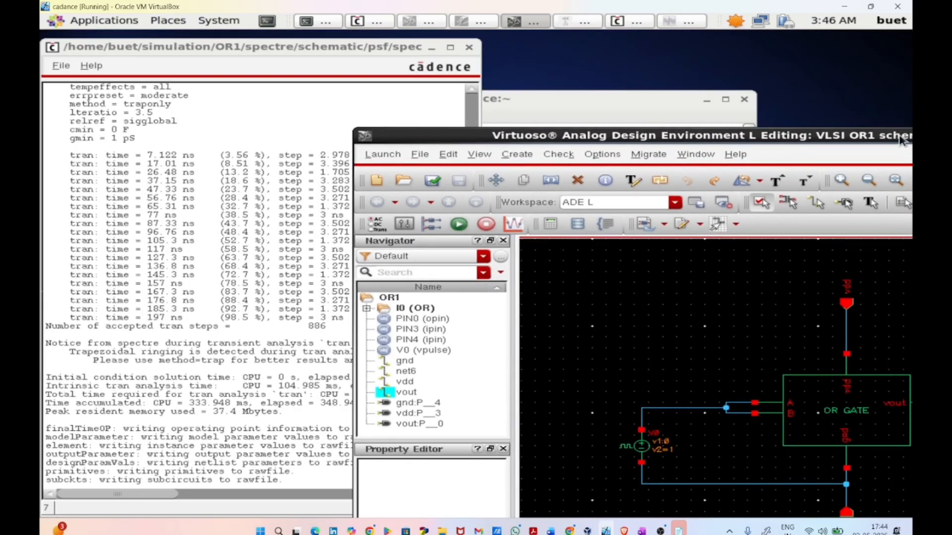
click(432, 48)
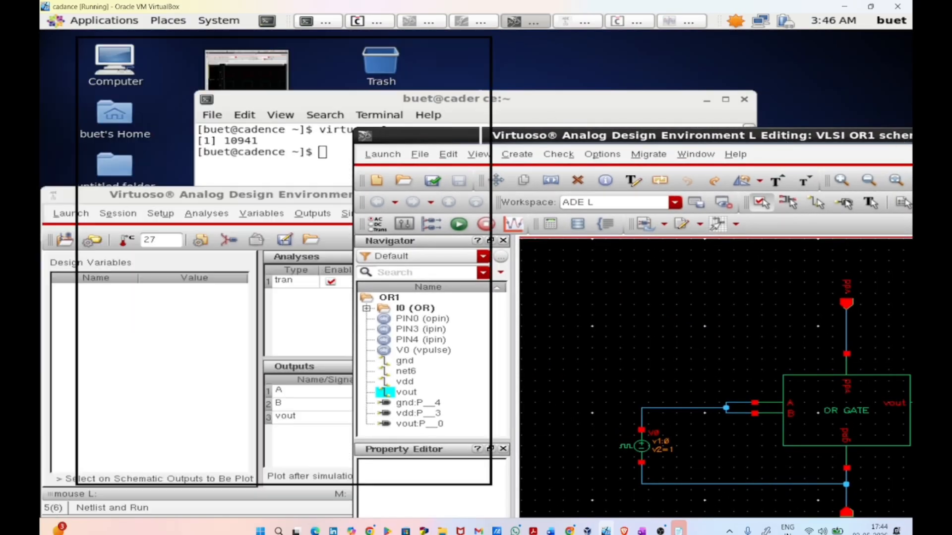
click(278, 290)
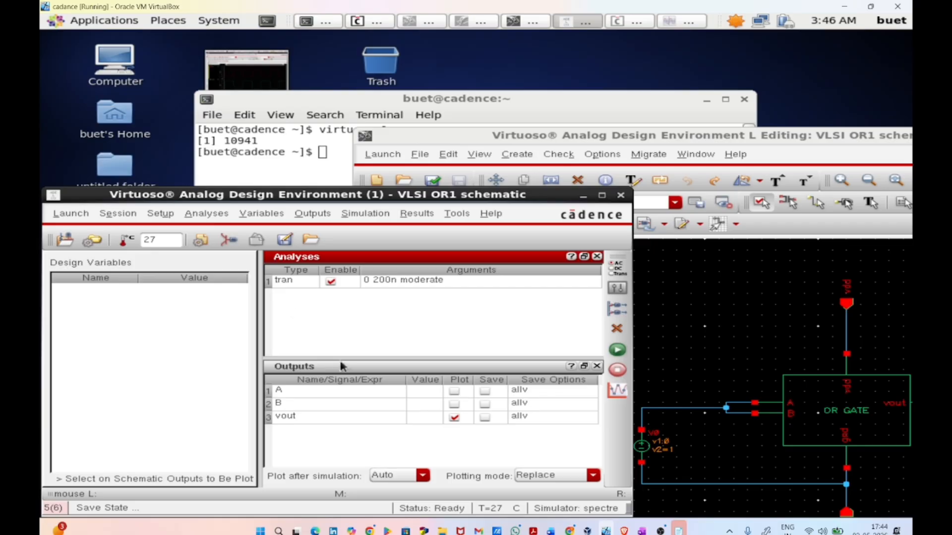
Step: Delete the outputs A, B and vout from the simulation setup and disable the transient analysis
click(321, 399)
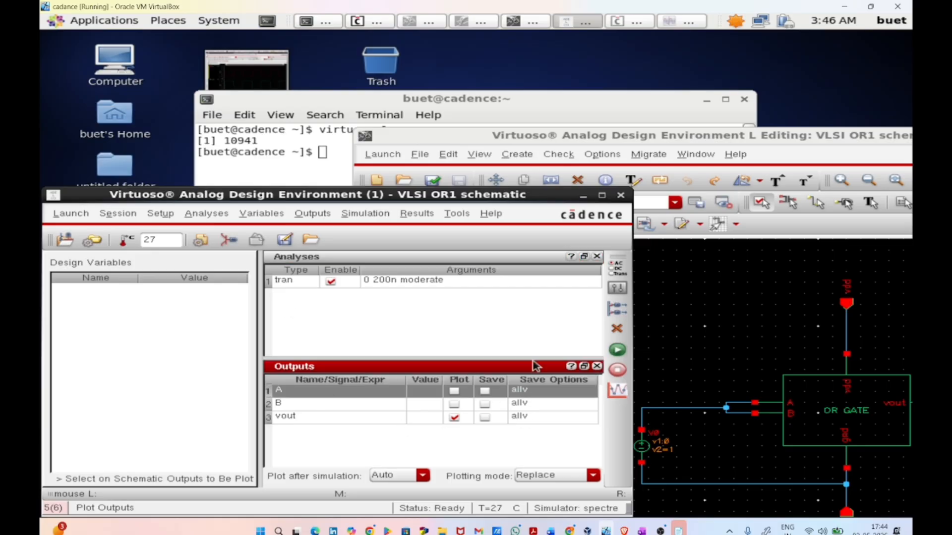
click(618, 337)
click(619, 337)
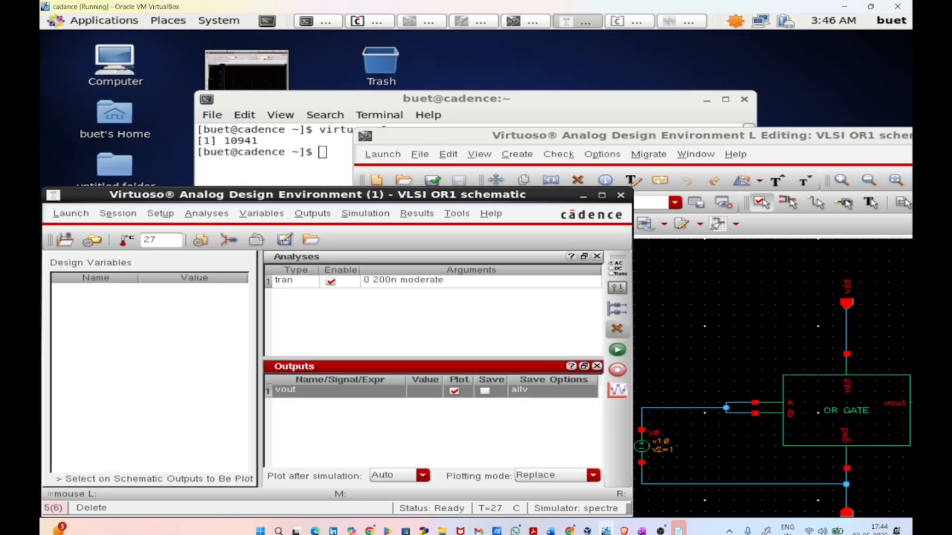
click(619, 337)
click(331, 281)
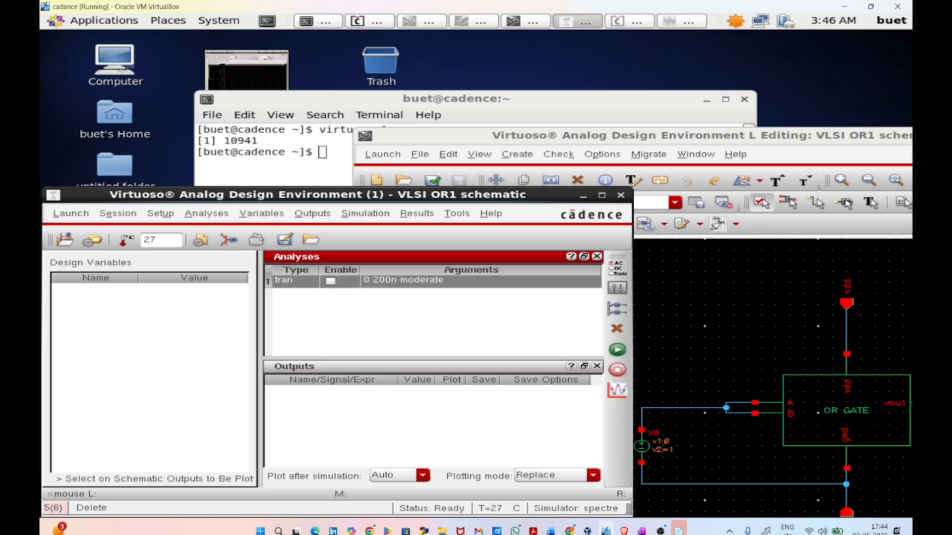
Step: Choose a dc analysis that saves the DC operating point and sweeps a component parameter
click(206, 213)
click(216, 233)
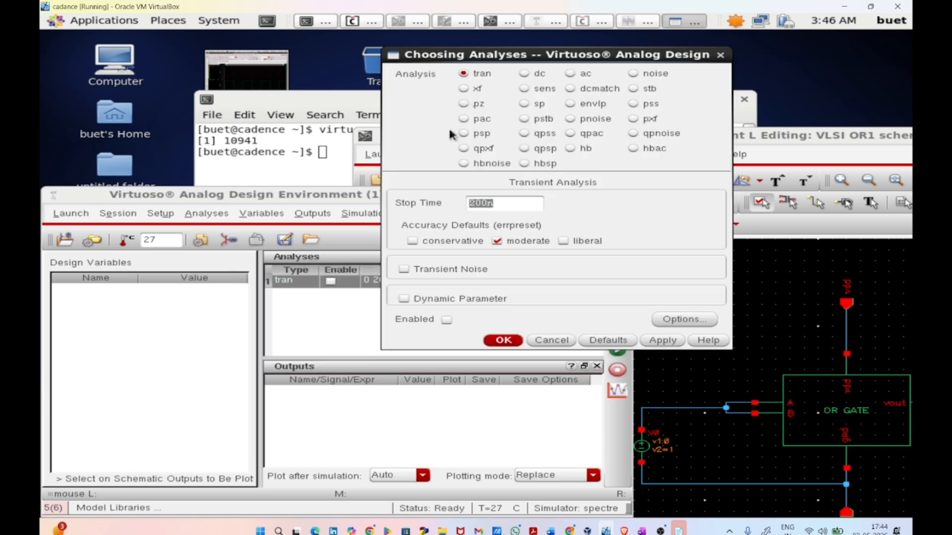
click(524, 74)
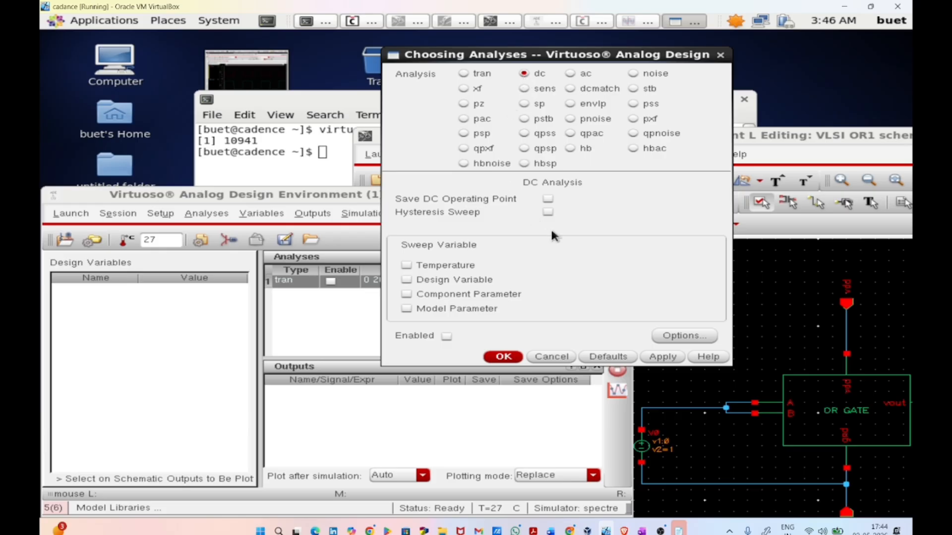
click(547, 200)
click(494, 294)
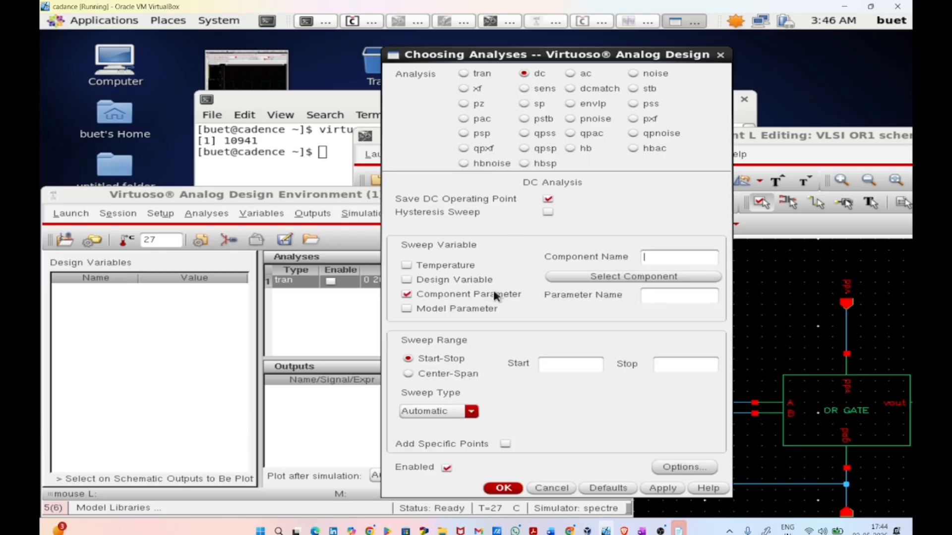
Step: Select the DC voltage of the vpulse source V0 on the schematic as the swept component parameter
click(630, 276)
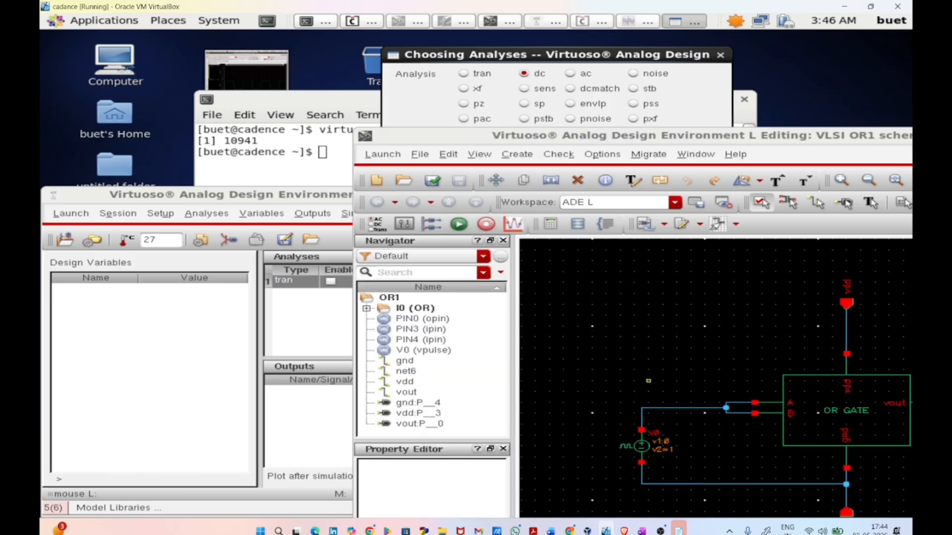
click(637, 446)
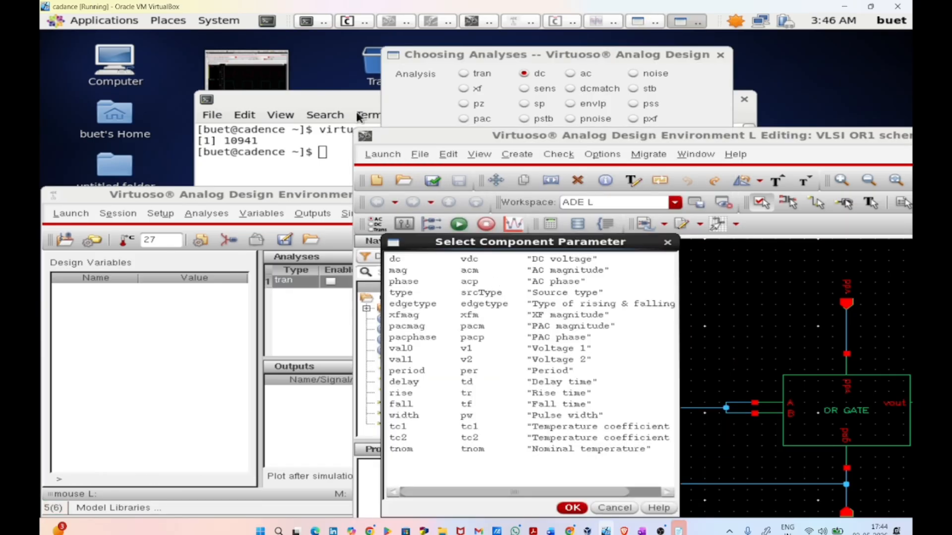
click(528, 259)
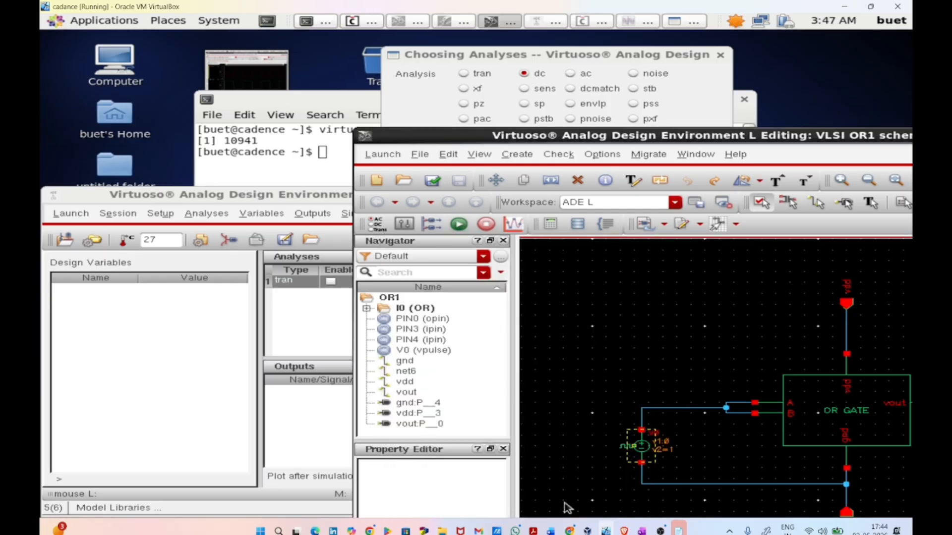
click(573, 507)
click(407, 121)
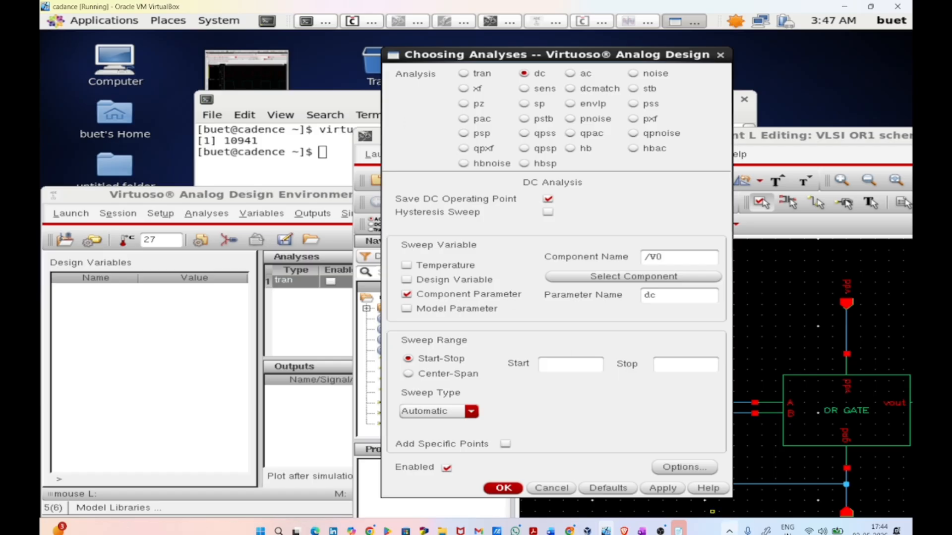
Step: Set the dc sweep range to start at 0 and stop at 1, and accept the analysis
click(559, 362)
text(0)
text(1)
click(503, 489)
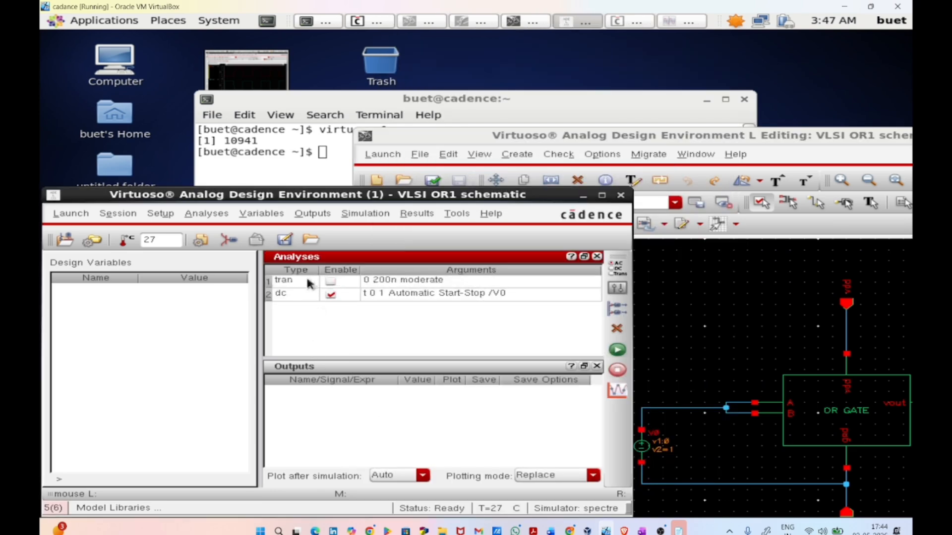
Step: Pick the joined input net and vout on the schematic as outputs to plot, and run the simulation
click(312, 213)
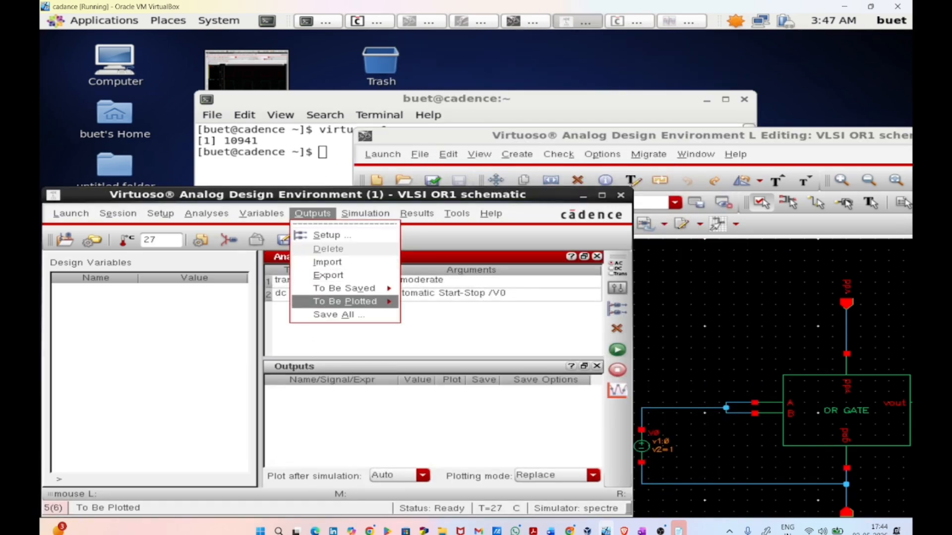
mouse_move(357, 302)
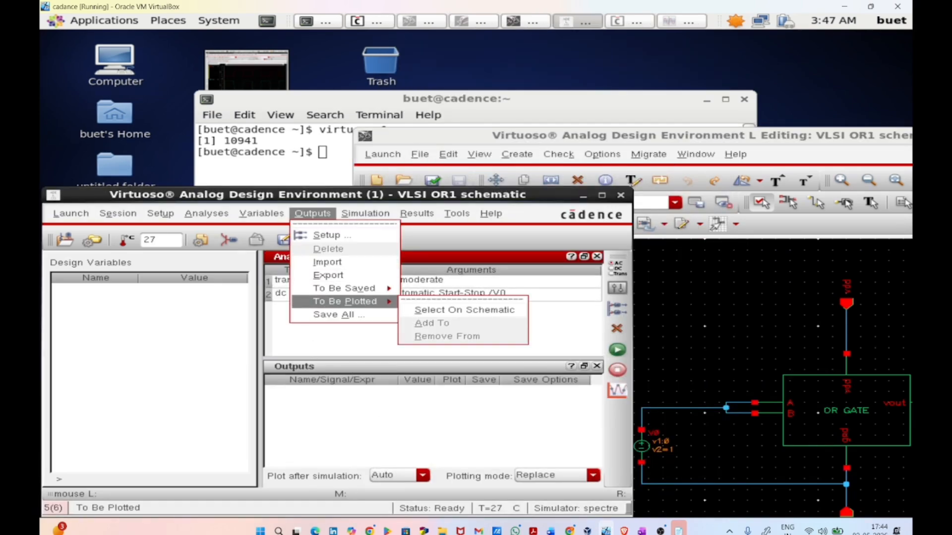
click(465, 310)
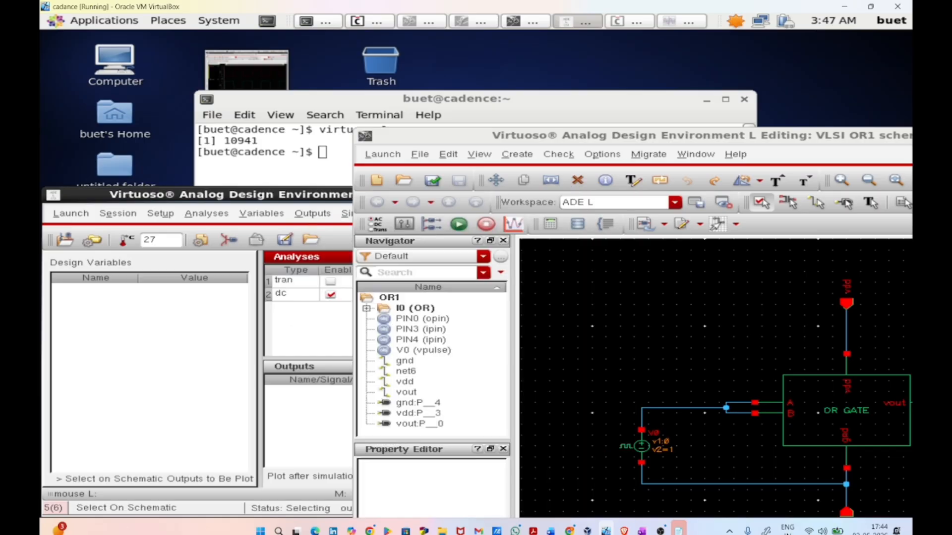
click(656, 410)
scroll(655, 408, up, 1)
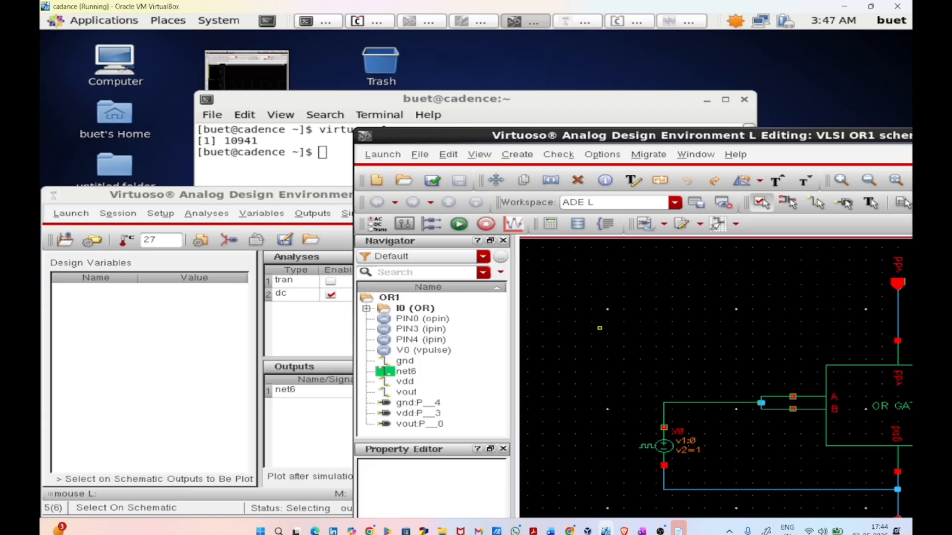
scroll(591, 303, down, 3)
scroll(651, 322, up, 2)
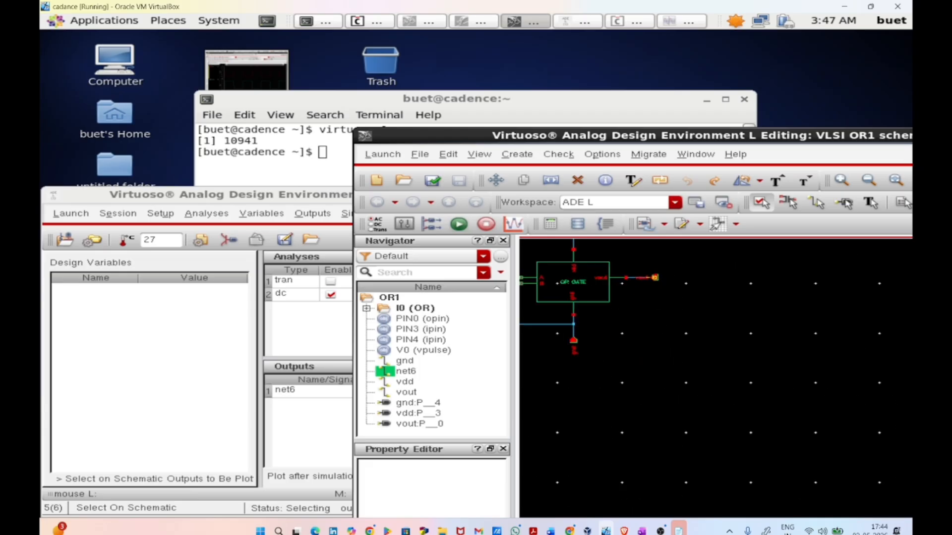
click(653, 278)
click(263, 345)
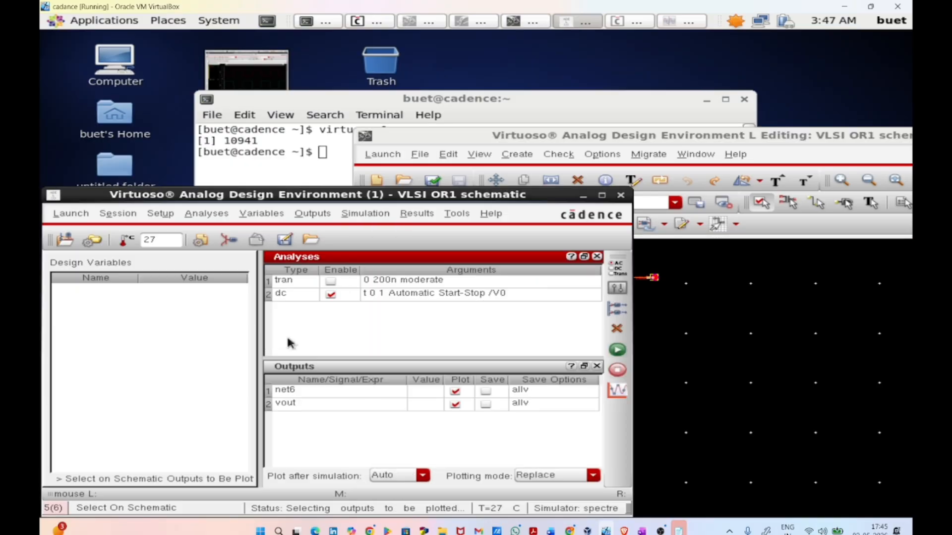
click(615, 351)
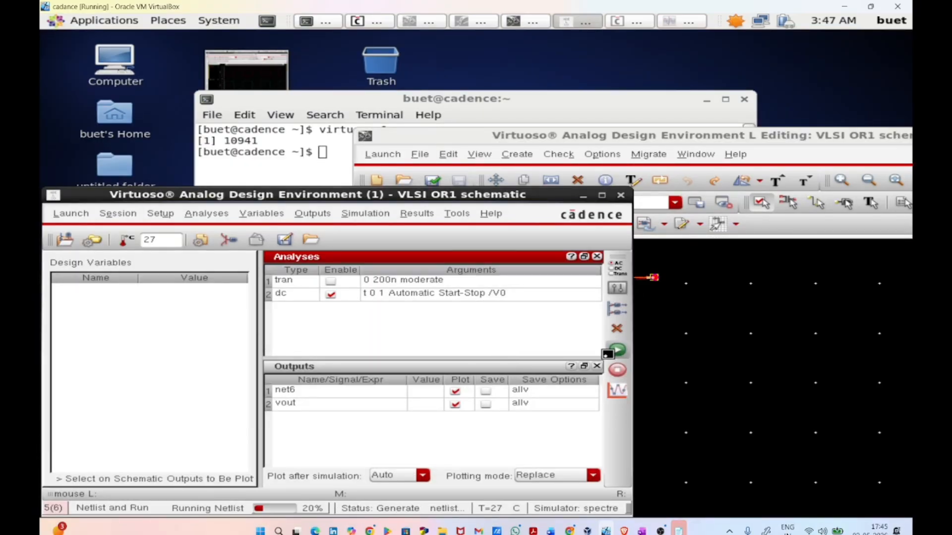